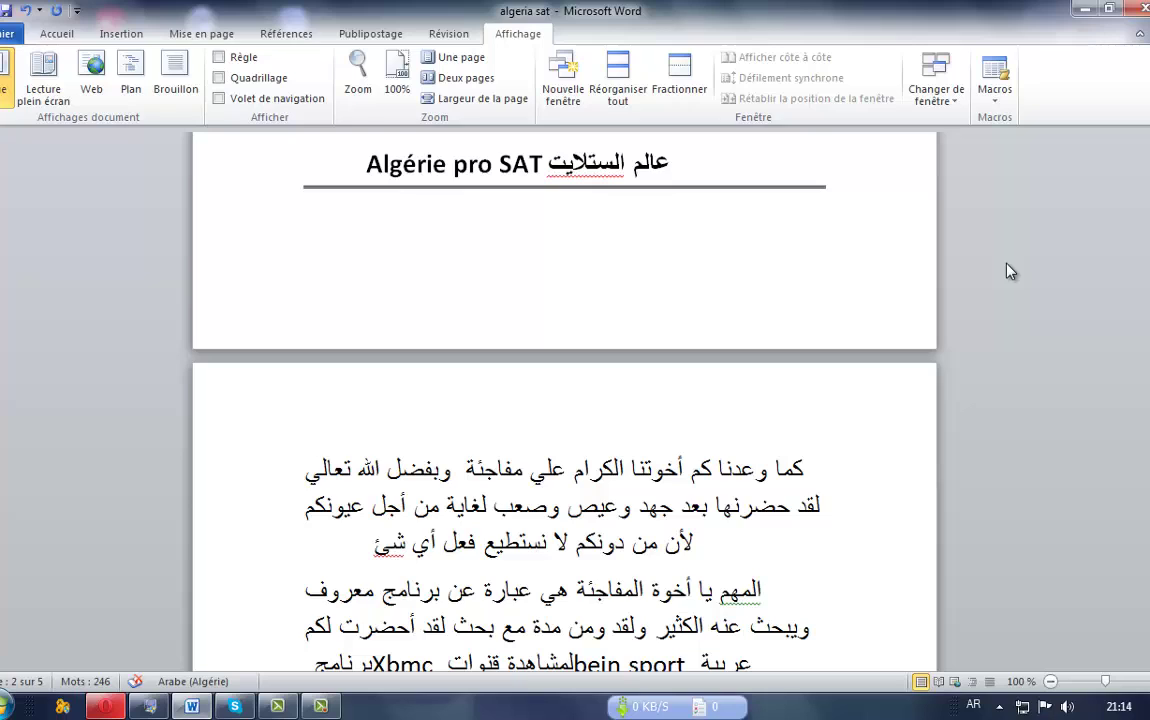
Step: Read the document's introduction to the Xbmc program and dismiss the Windows colour-scheme prompt without choosing an option
{"action": "scroll", "coordinate": [1010, 270], "scroll_direction": "down", "scroll_amount": 1}
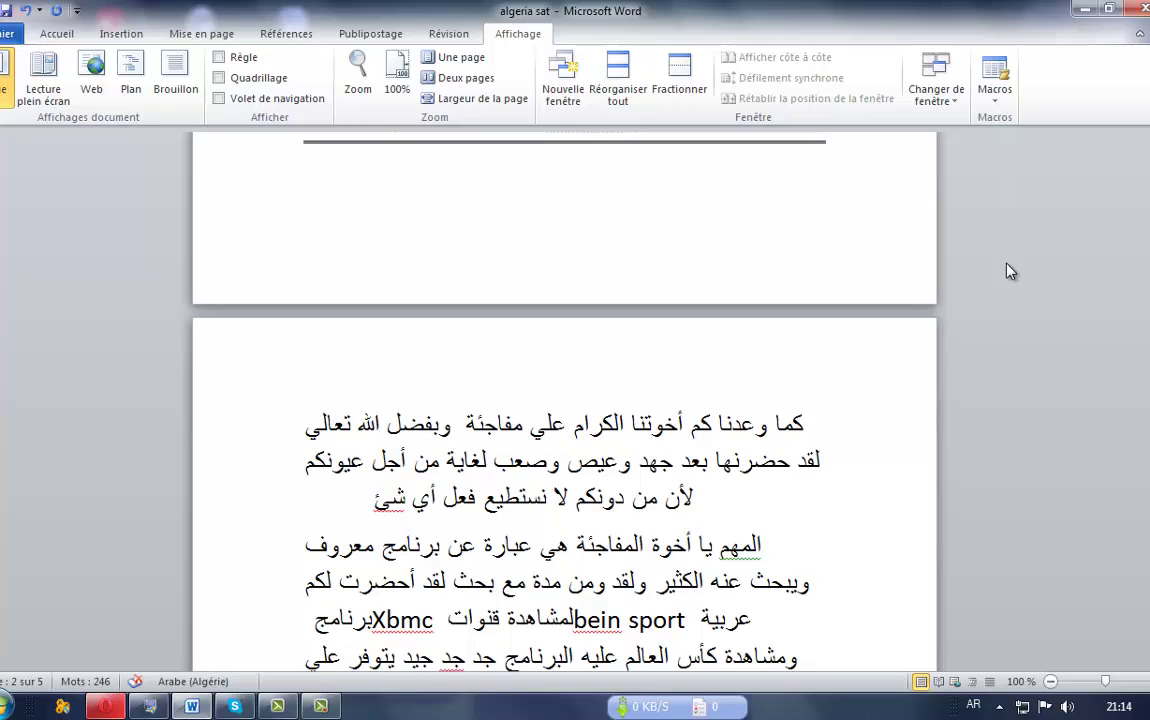
{"action": "scroll", "coordinate": [1010, 270], "scroll_direction": "down", "scroll_amount": 1}
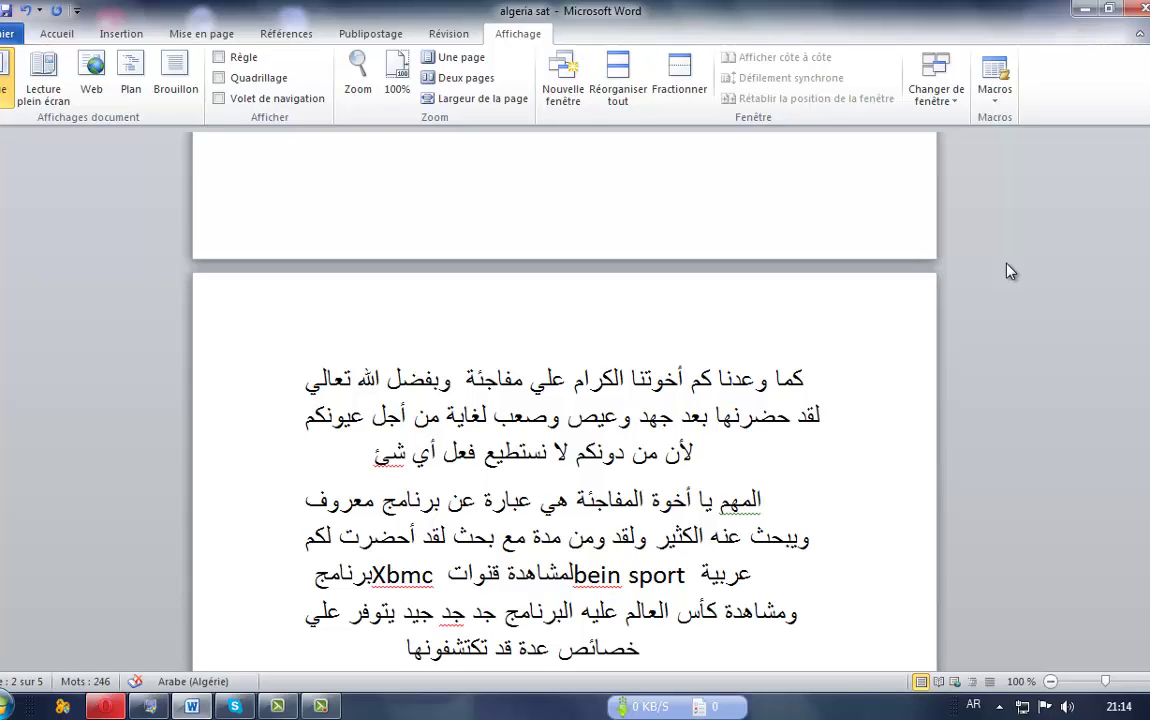
{"action": "scroll", "coordinate": [1010, 270], "scroll_direction": "down", "scroll_amount": 1}
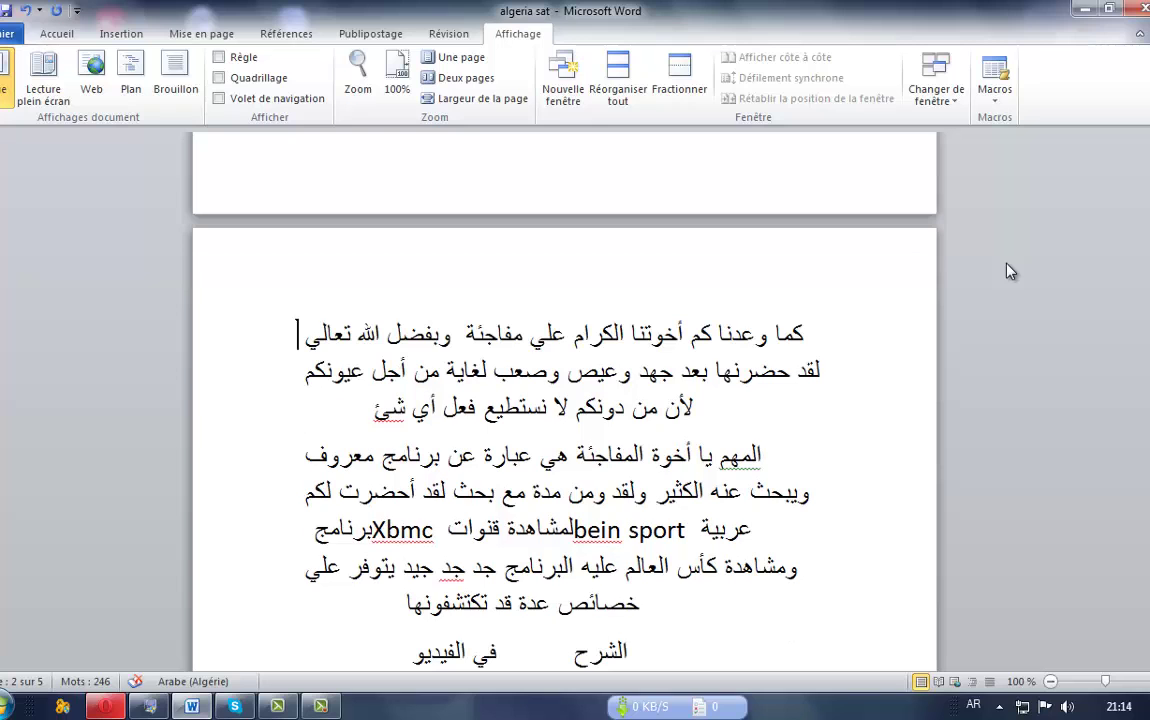
{"action": "scroll", "coordinate": [1010, 270], "scroll_direction": "down", "scroll_amount": 1}
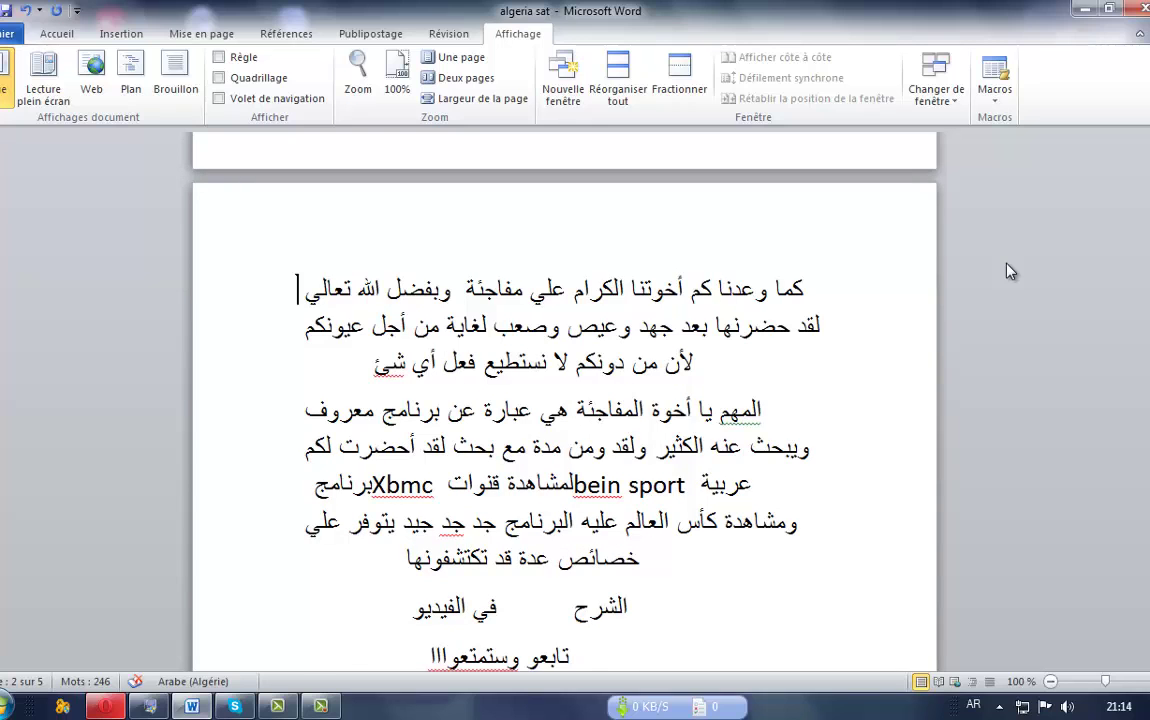
{"action": "scroll", "coordinate": [1010, 270], "scroll_direction": "down", "scroll_amount": 1}
{"action": "scroll", "coordinate": [1010, 270], "scroll_direction": "up", "scroll_amount": 1}
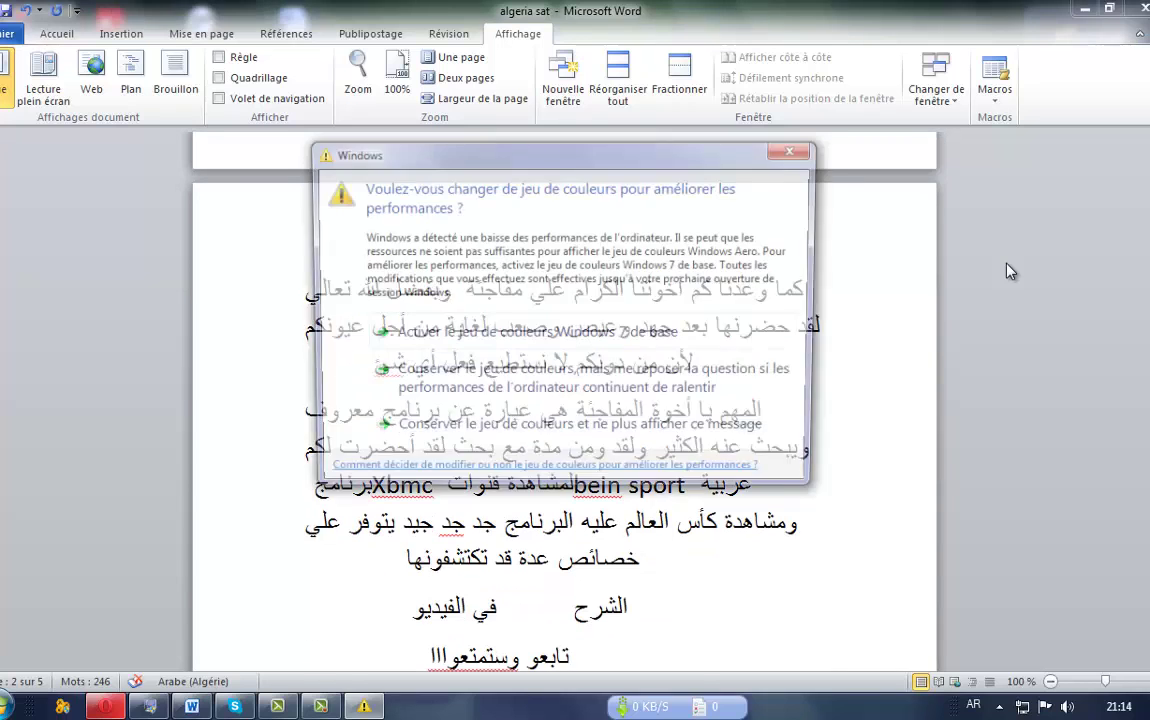
{"action": "left_click", "coordinate": [796, 150]}
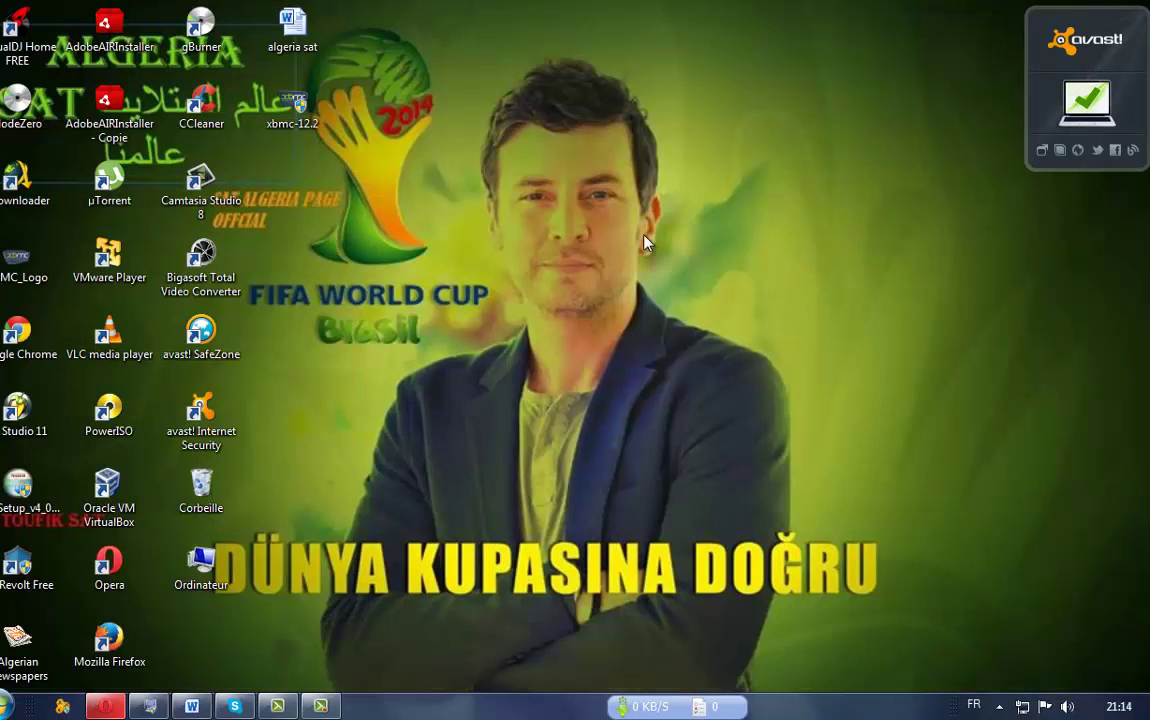
{"action": "right_click", "coordinate": [644, 236]}
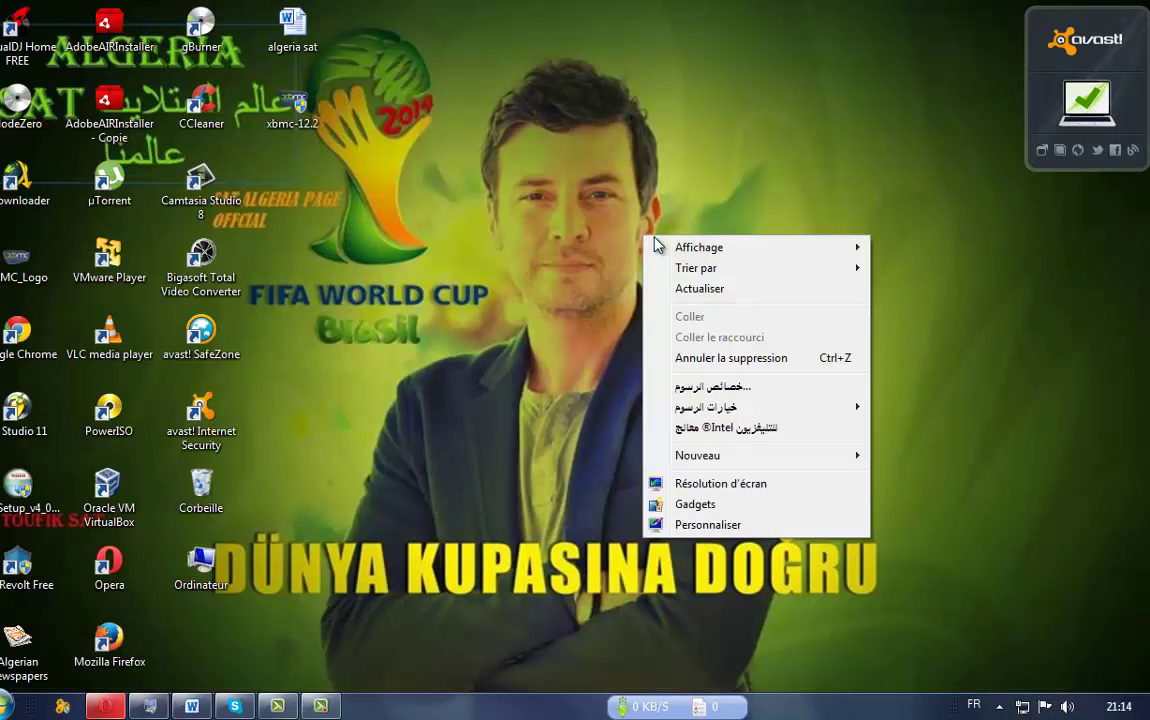
{"action": "left_click", "coordinate": [659, 287]}
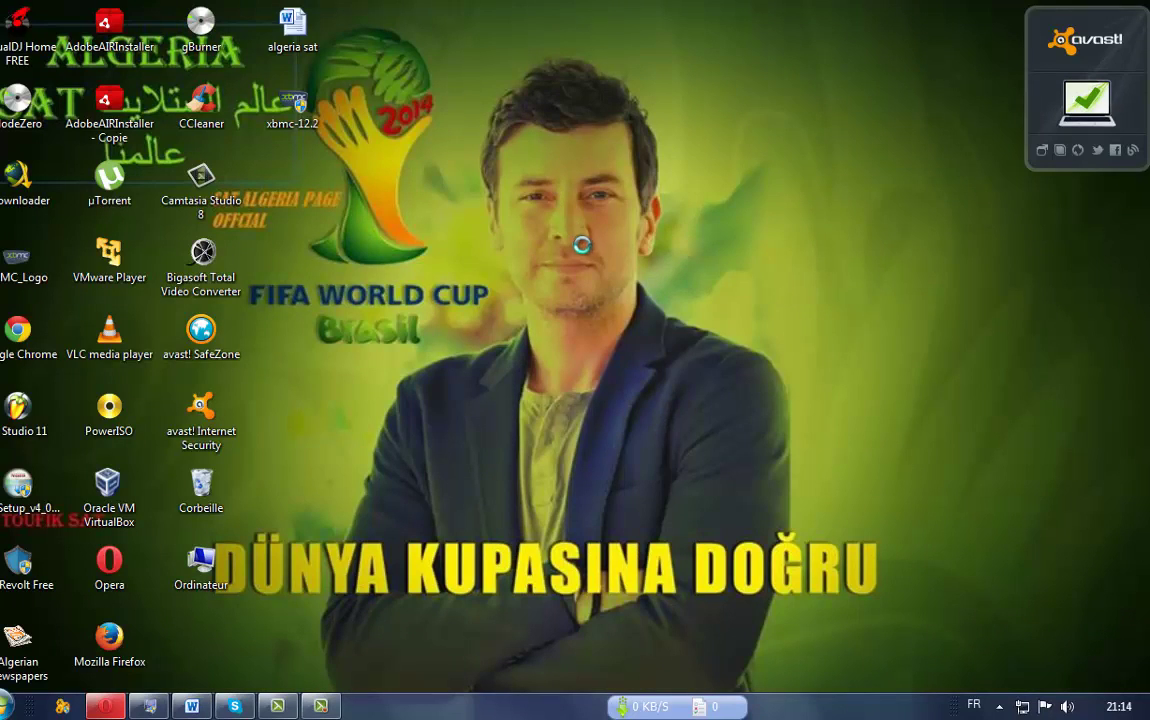
{"action": "right_click", "coordinate": [547, 177]}
{"action": "left_click", "coordinate": [591, 231]}
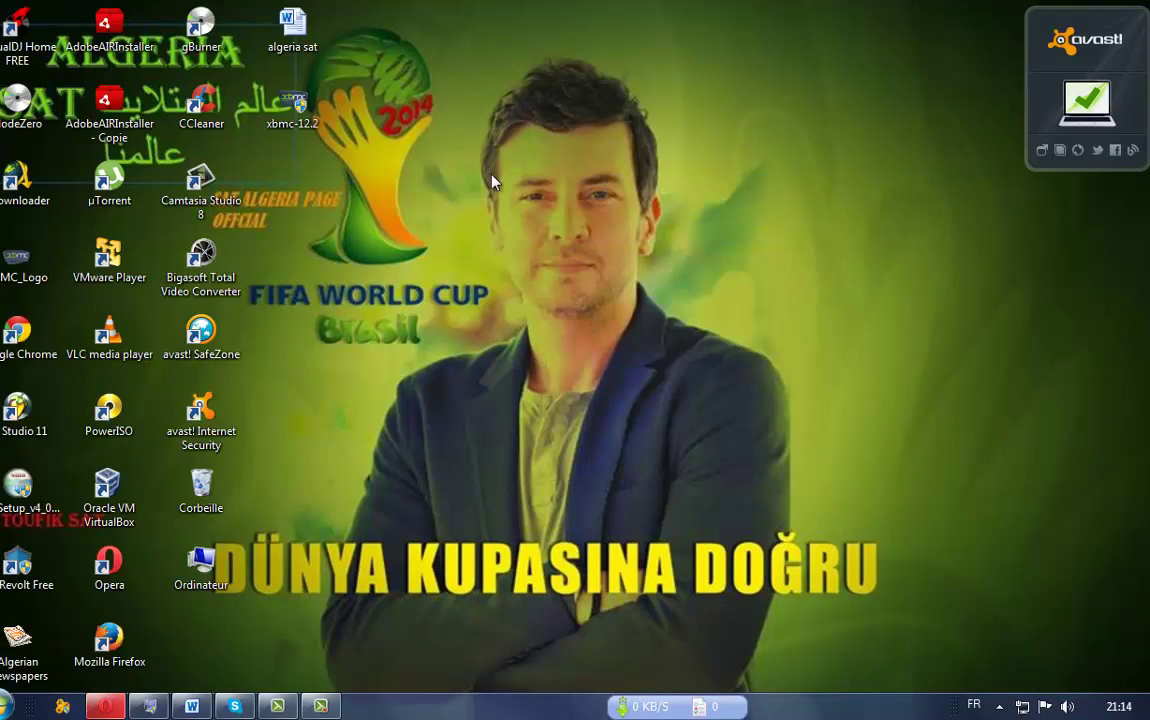
Step: Move the xbmc-12.2 installer icon away from the other icons to the open upper-middle area of the desktop
{"action": "left_click_drag", "start_coordinate": [292, 100], "coordinate": [528, 145]}
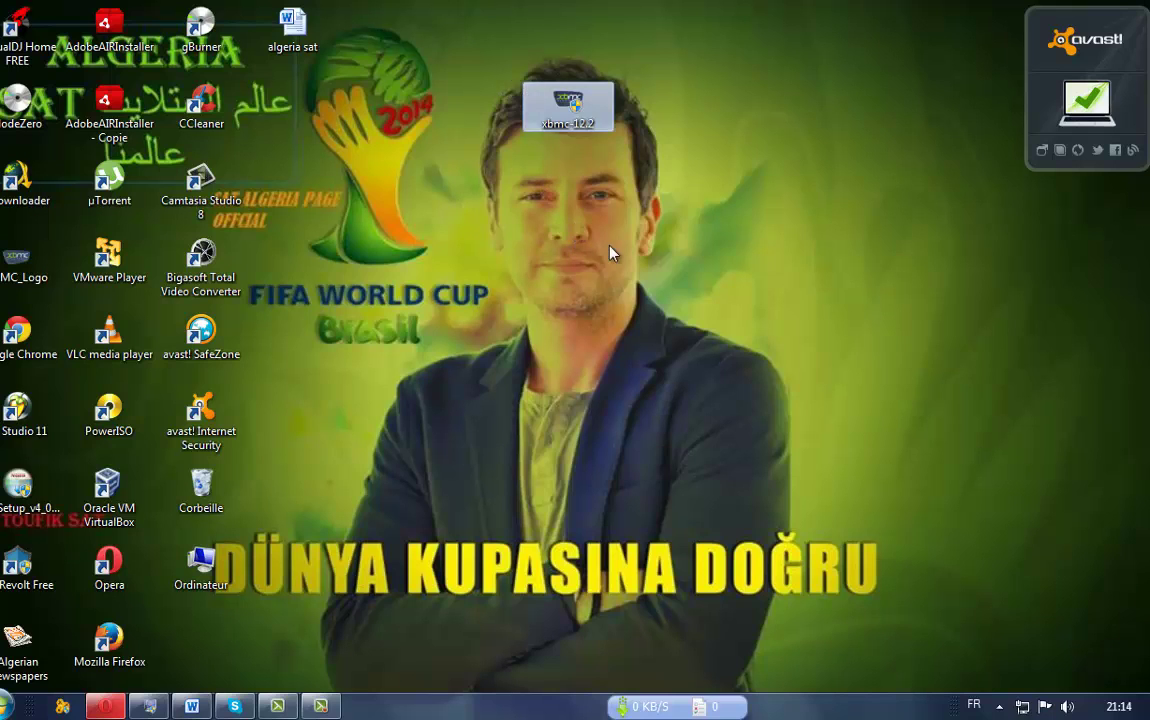
{"action": "left_click", "coordinate": [539, 133]}
{"action": "left_click_drag", "start_coordinate": [629, 146], "coordinate": [492, 30]}
{"action": "left_click", "coordinate": [528, 150]}
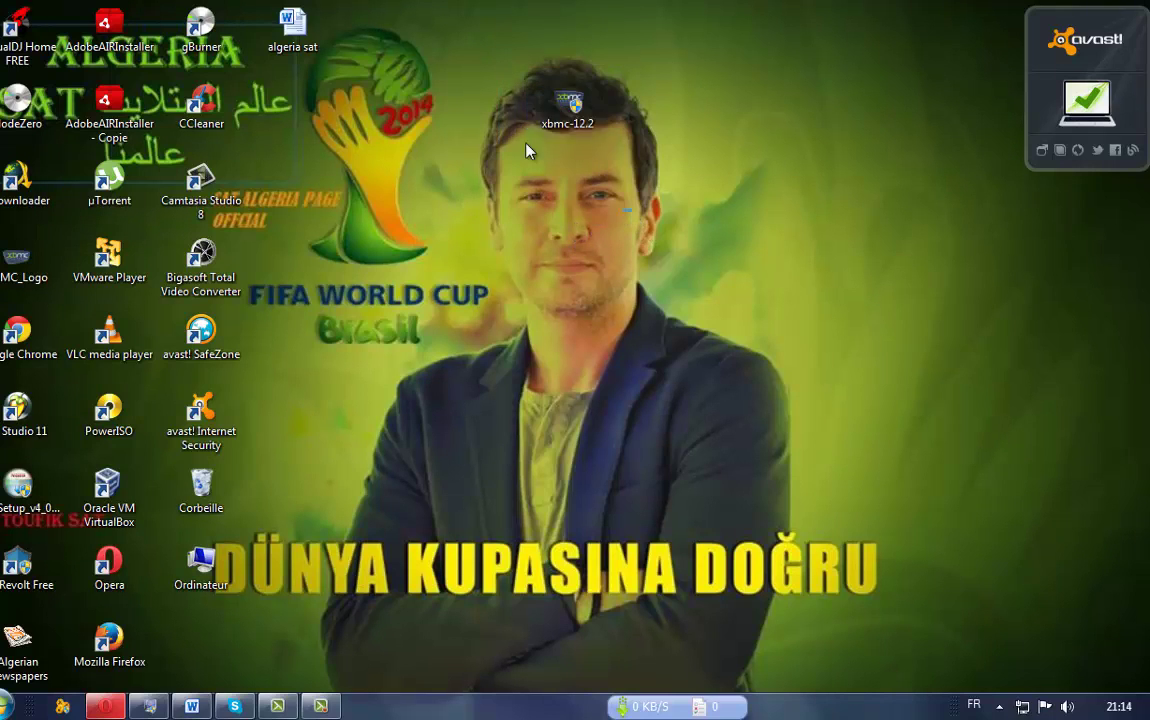
{"action": "left_click_drag", "start_coordinate": [629, 146], "coordinate": [483, 26]}
{"action": "left_click_drag", "start_coordinate": [621, 267], "coordinate": [474, 8]}
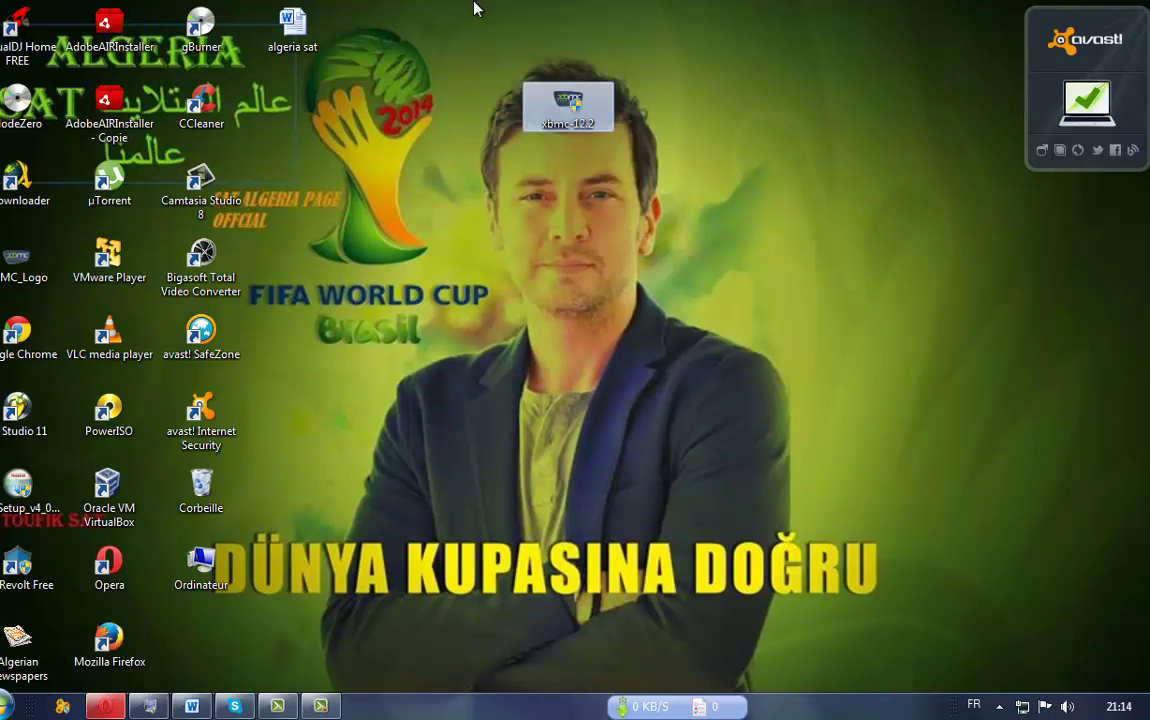
{"action": "left_click_drag", "start_coordinate": [572, 214], "coordinate": [528, 27]}
{"action": "left_click", "coordinate": [547, 210]}
Step: Run the xbmc-12.2 installer and install XBMC with the Full install type and the XBMC Start Menu folder
{"action": "double_click", "coordinate": [557, 120]}
{"action": "left_click", "coordinate": [608, 253]}
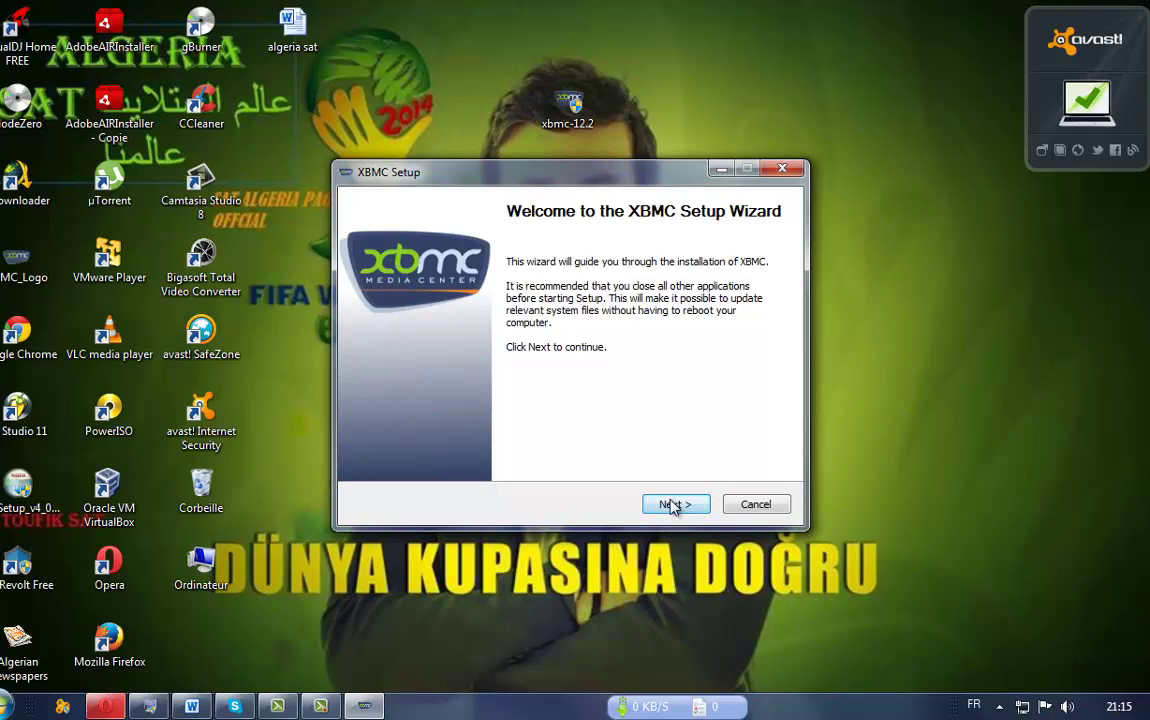
{"action": "left_click", "coordinate": [672, 505]}
{"action": "left_click", "coordinate": [672, 505]}
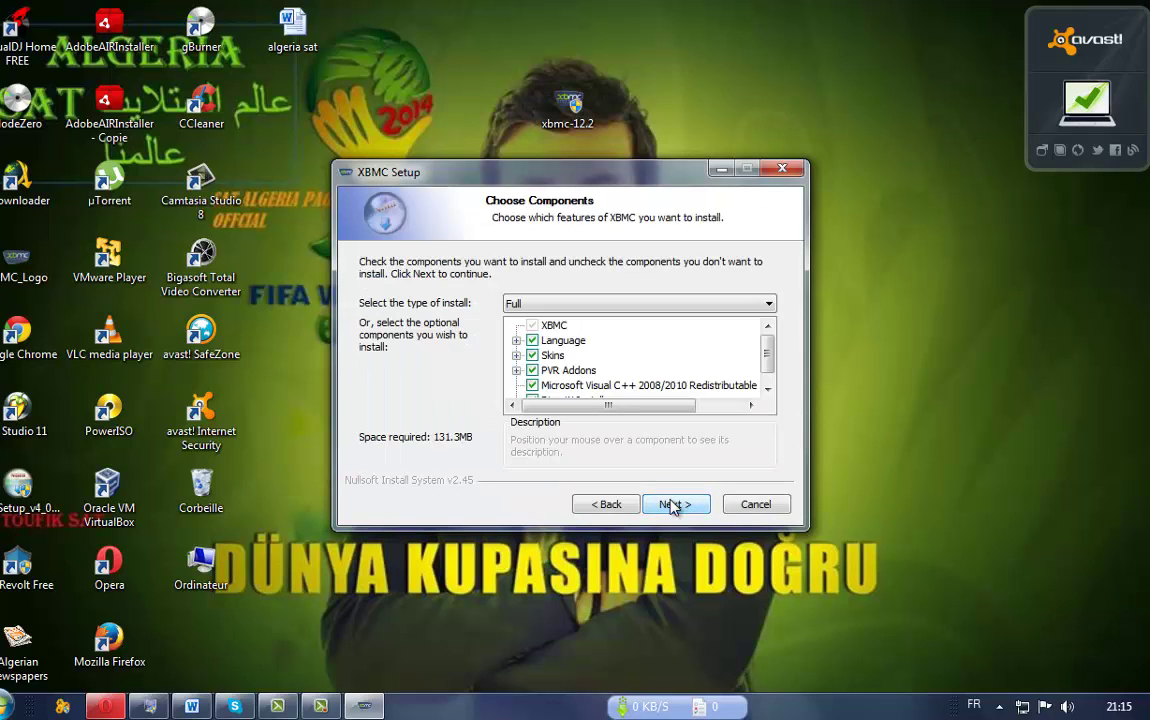
{"action": "left_click", "coordinate": [672, 505]}
{"action": "left_click", "coordinate": [672, 505]}
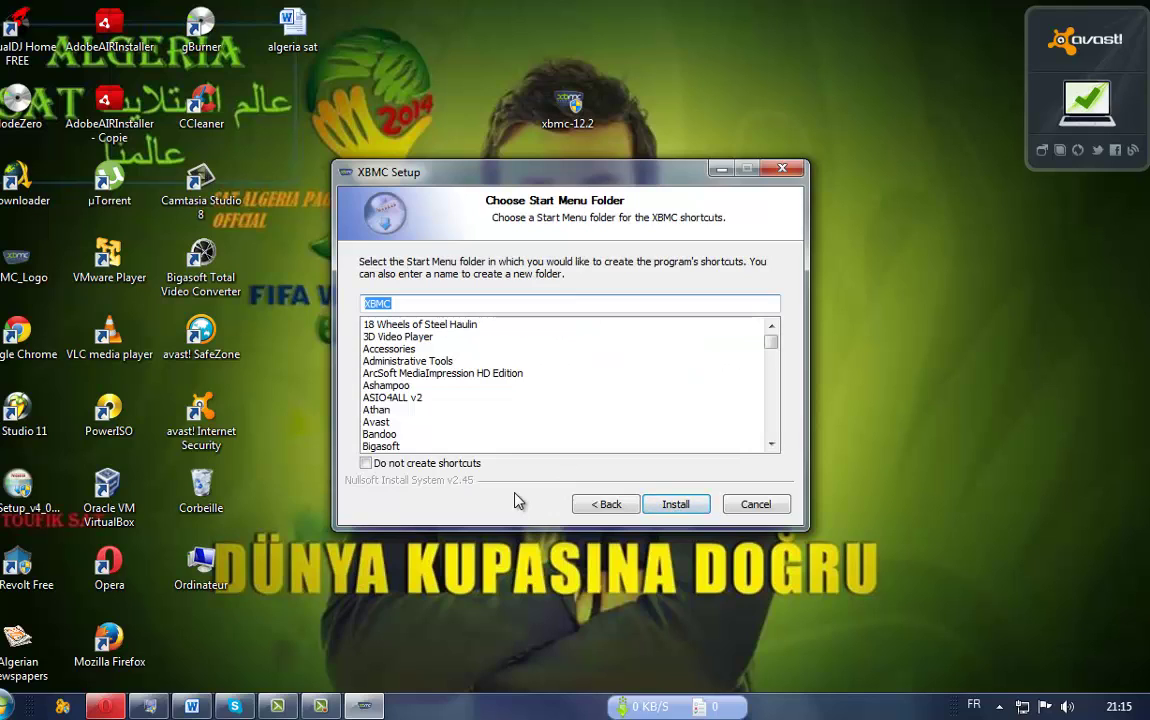
{"action": "left_click", "coordinate": [675, 505]}
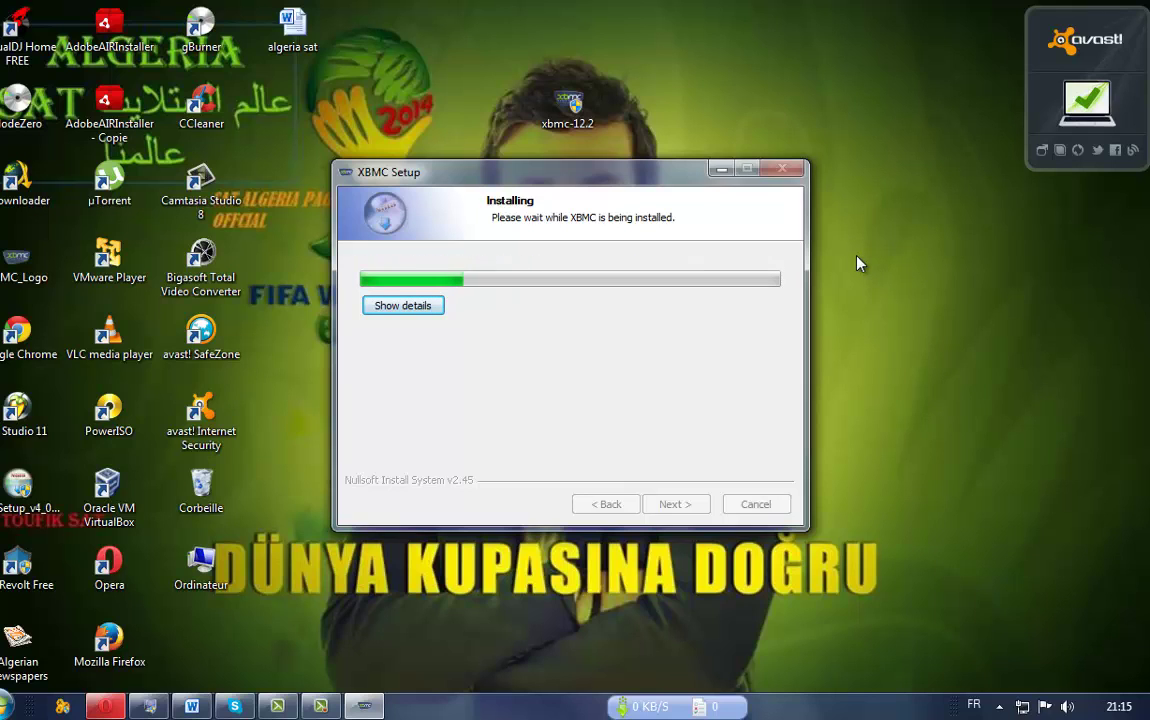
{"action": "right_click", "coordinate": [899, 173]}
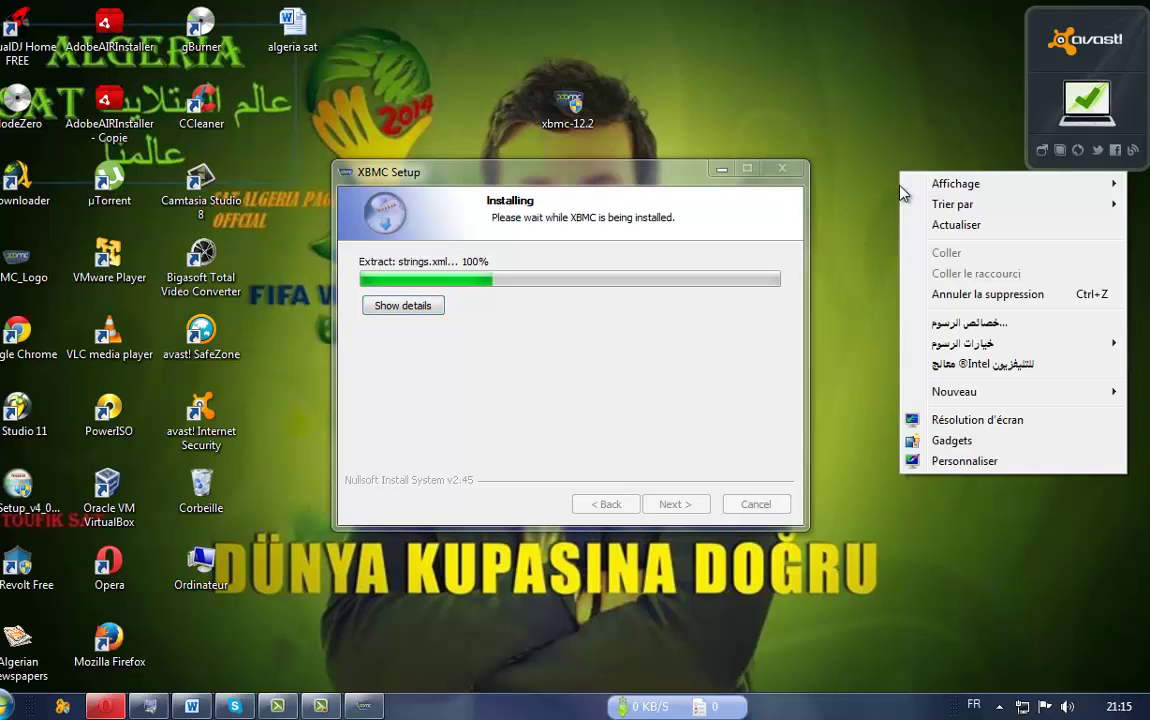
{"action": "left_click", "coordinate": [922, 229]}
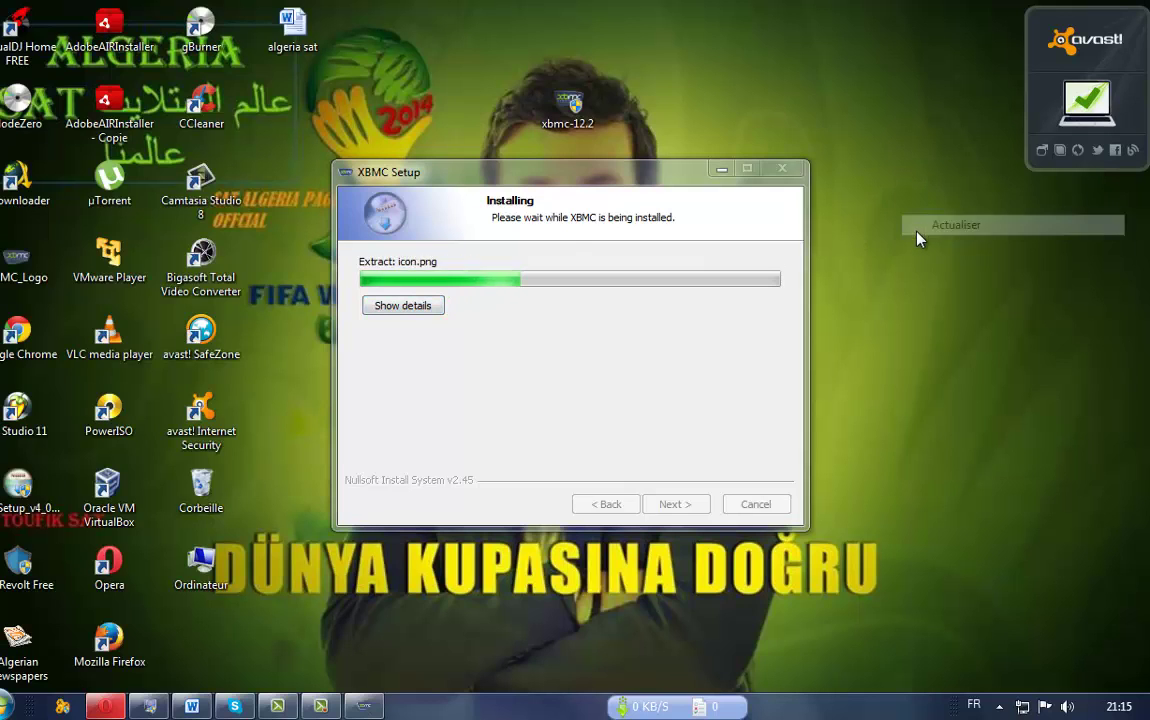
{"action": "right_click", "coordinate": [880, 221]}
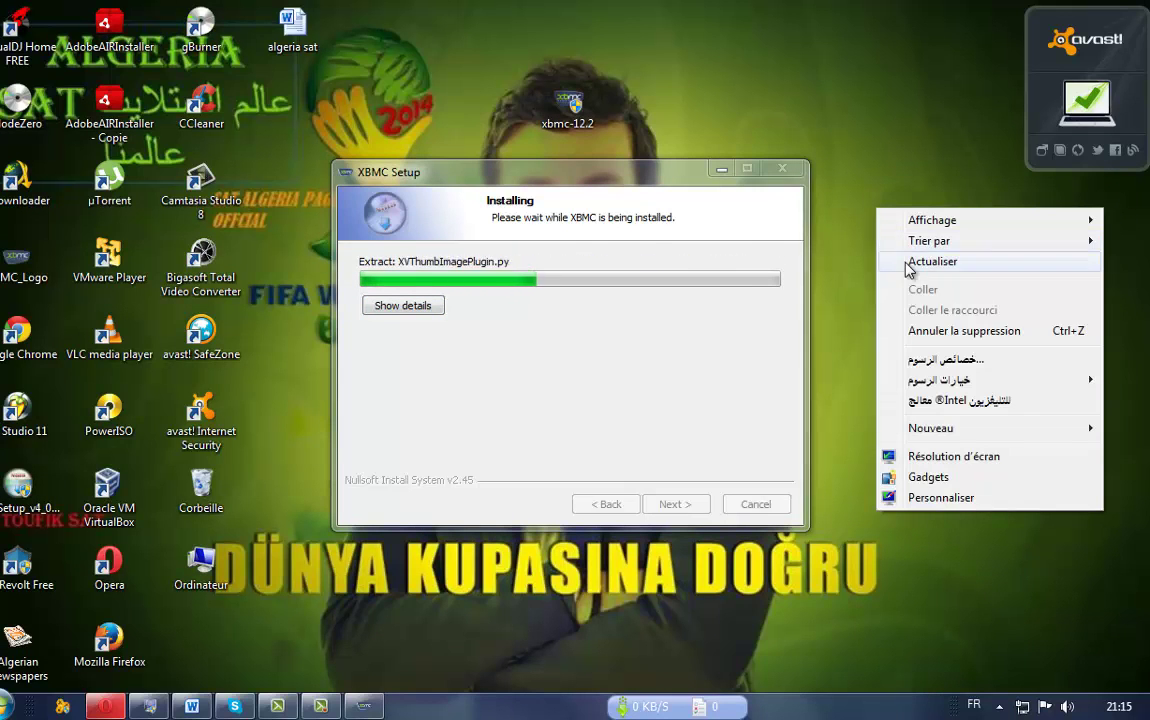
{"action": "left_click", "coordinate": [905, 261]}
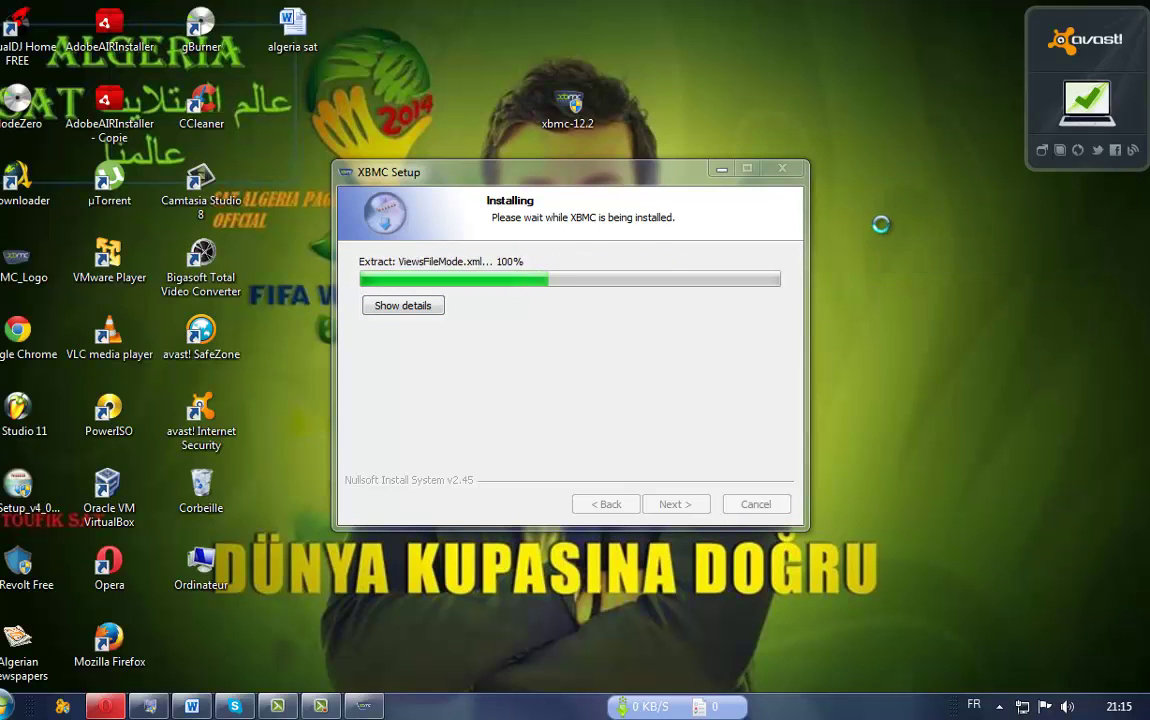
{"action": "right_click", "coordinate": [882, 222]}
{"action": "left_click", "coordinate": [904, 264]}
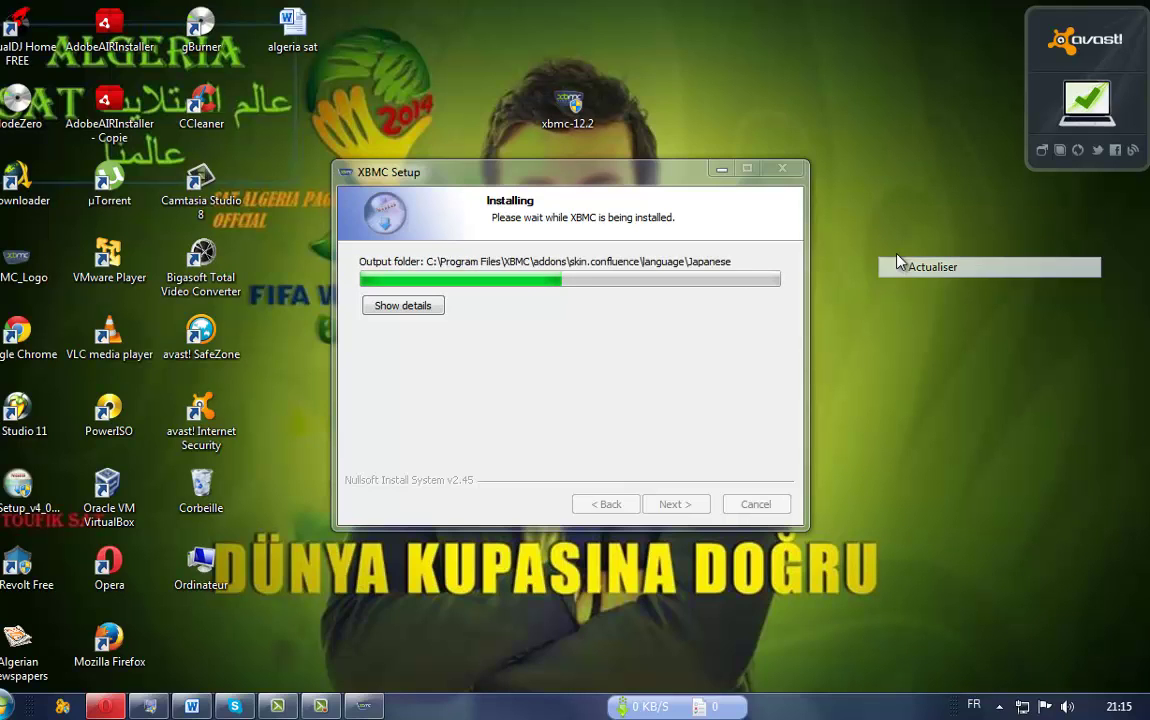
{"action": "right_click", "coordinate": [828, 126]}
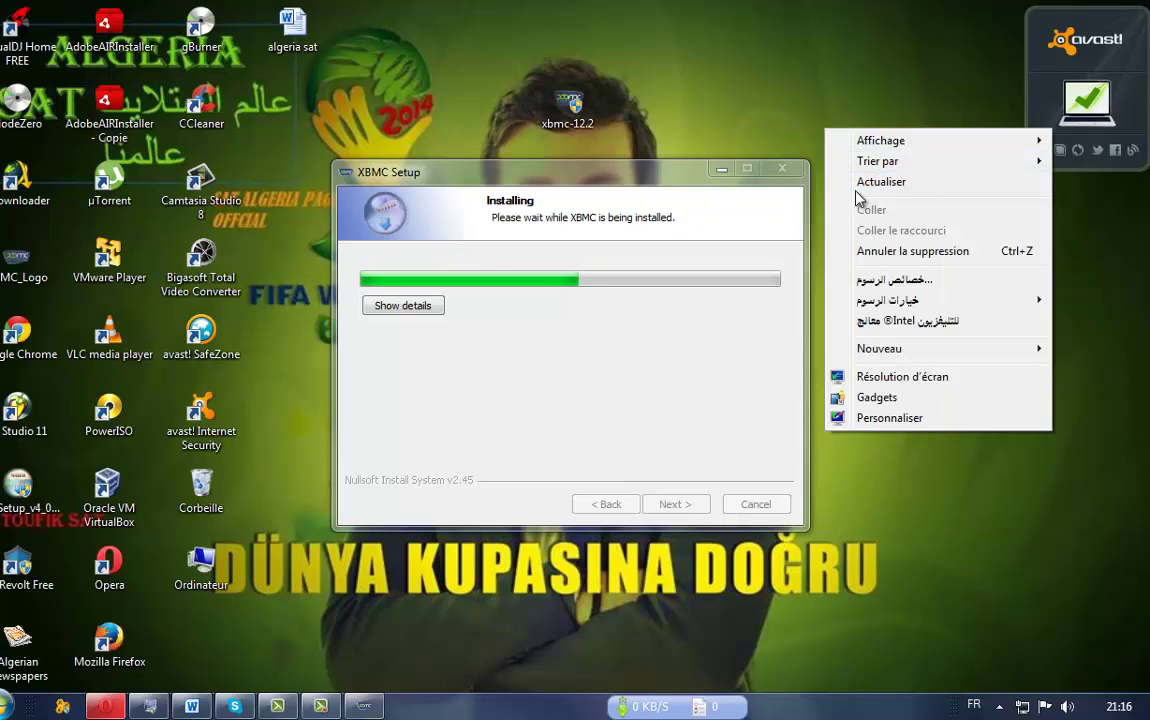
{"action": "left_click", "coordinate": [857, 184]}
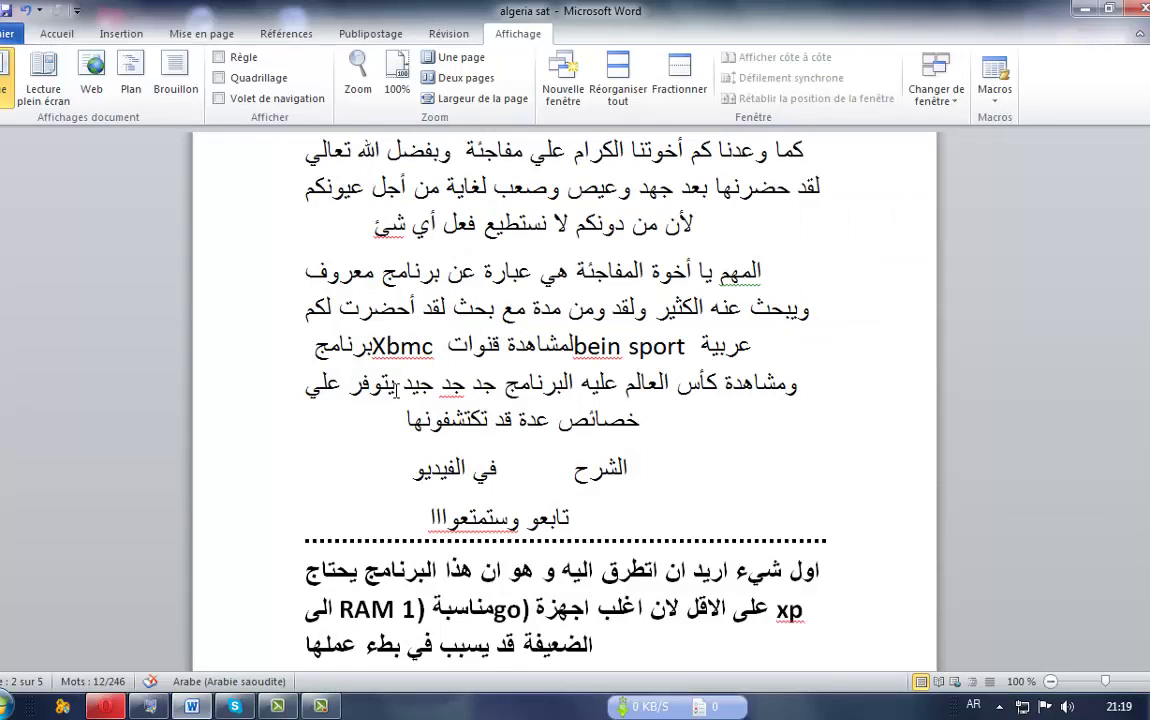
Step: Examine the RAM and internet speed requirements for the program in the algeria sat Word document
{"action": "left_click", "coordinate": [1080, 9]}
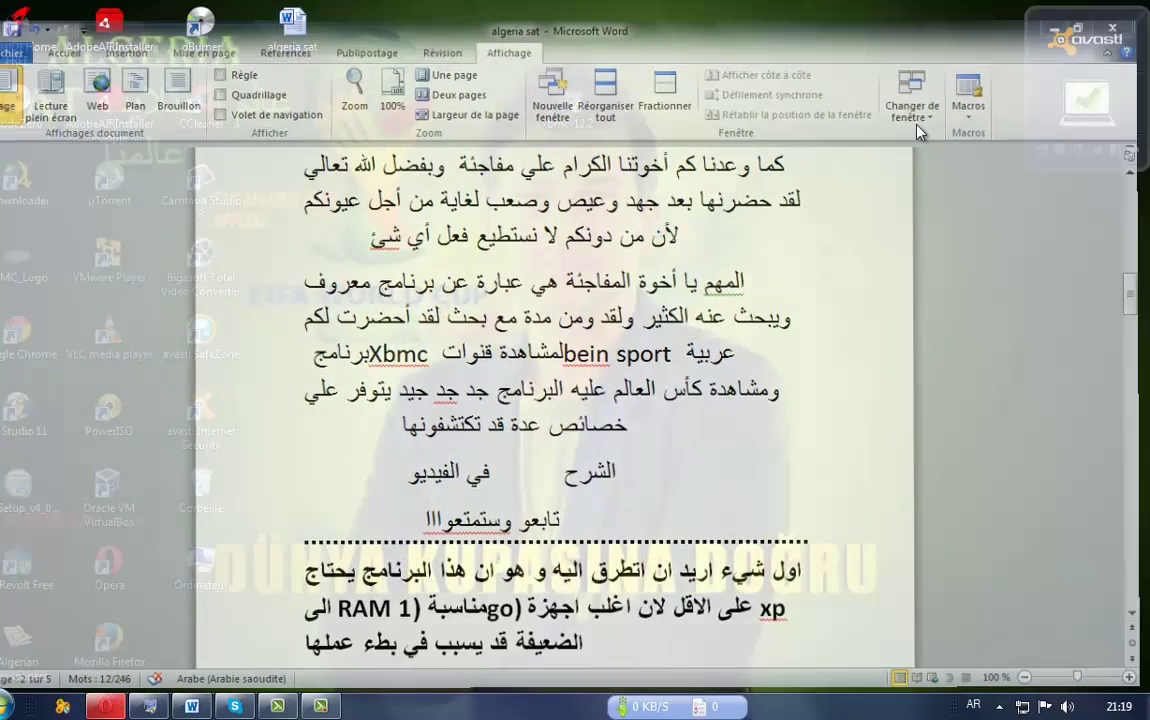
{"action": "left_click", "coordinate": [191, 706]}
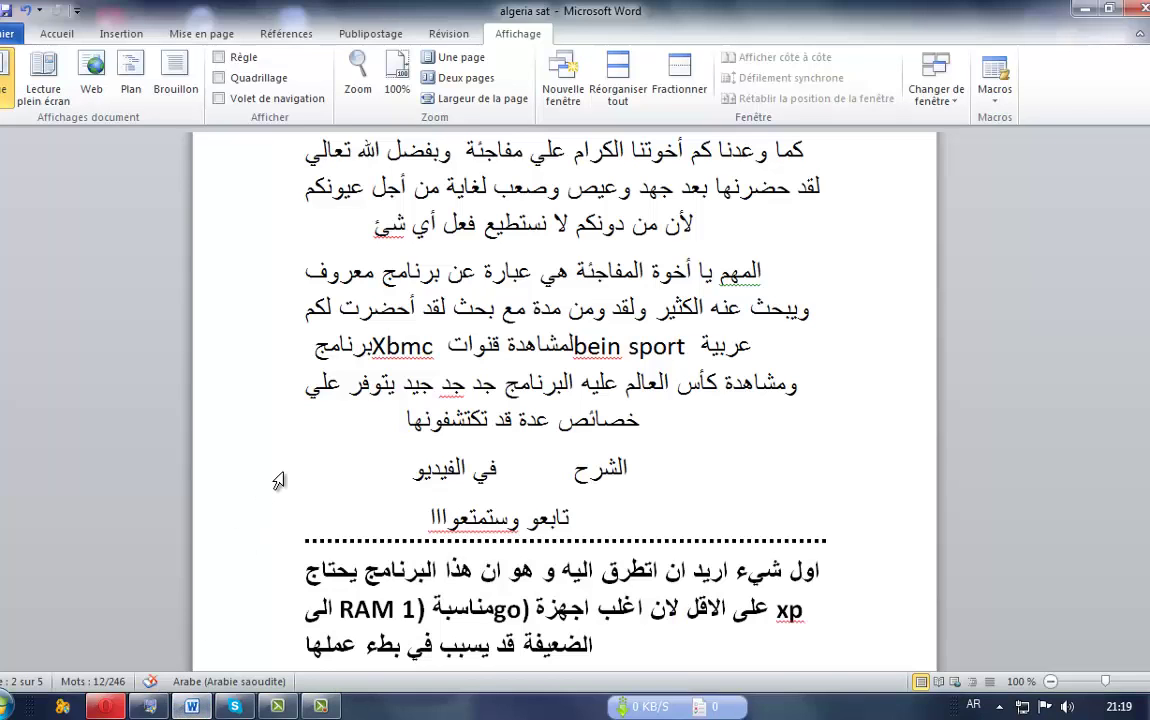
{"action": "scroll", "coordinate": [278, 482], "scroll_direction": "down", "scroll_amount": 1}
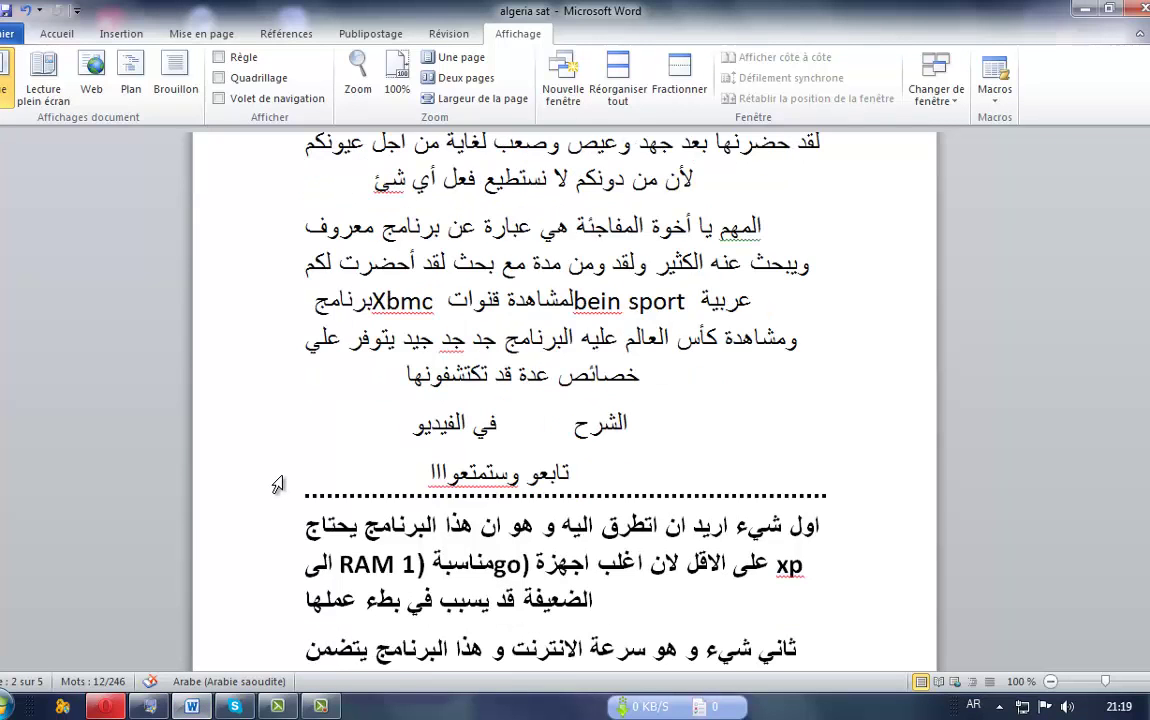
{"action": "scroll", "coordinate": [278, 482], "scroll_direction": "down", "scroll_amount": 1}
{"action": "scroll", "coordinate": [278, 482], "scroll_direction": "down", "scroll_amount": 3}
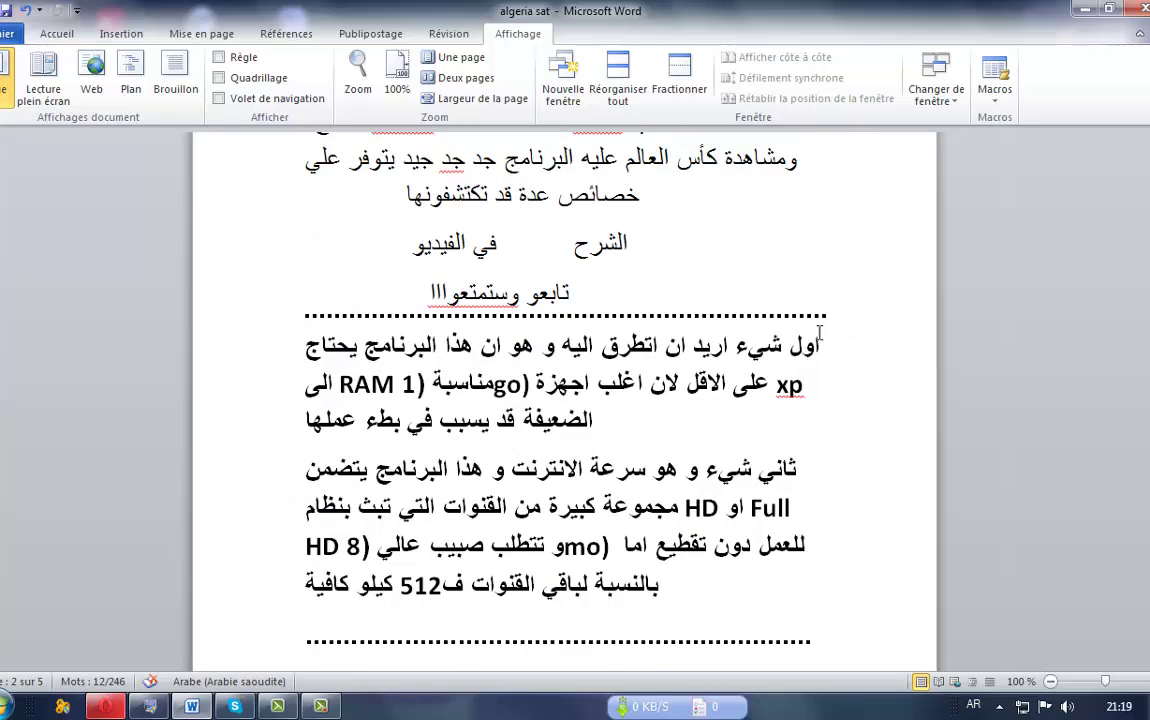
{"action": "left_click_drag", "start_coordinate": [740, 300], "coordinate": [255, 460]}
{"action": "scroll", "coordinate": [345, 393], "scroll_direction": "down", "scroll_amount": 3}
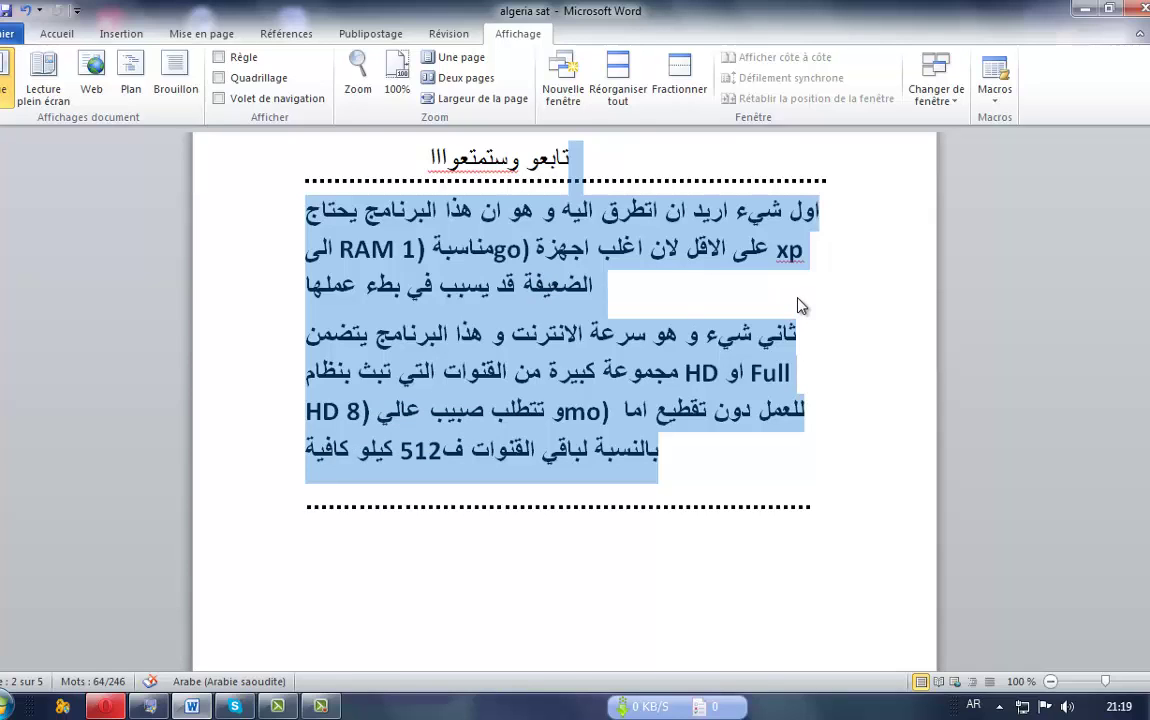
{"action": "scroll", "coordinate": [800, 305], "scroll_direction": "down", "scroll_amount": 1}
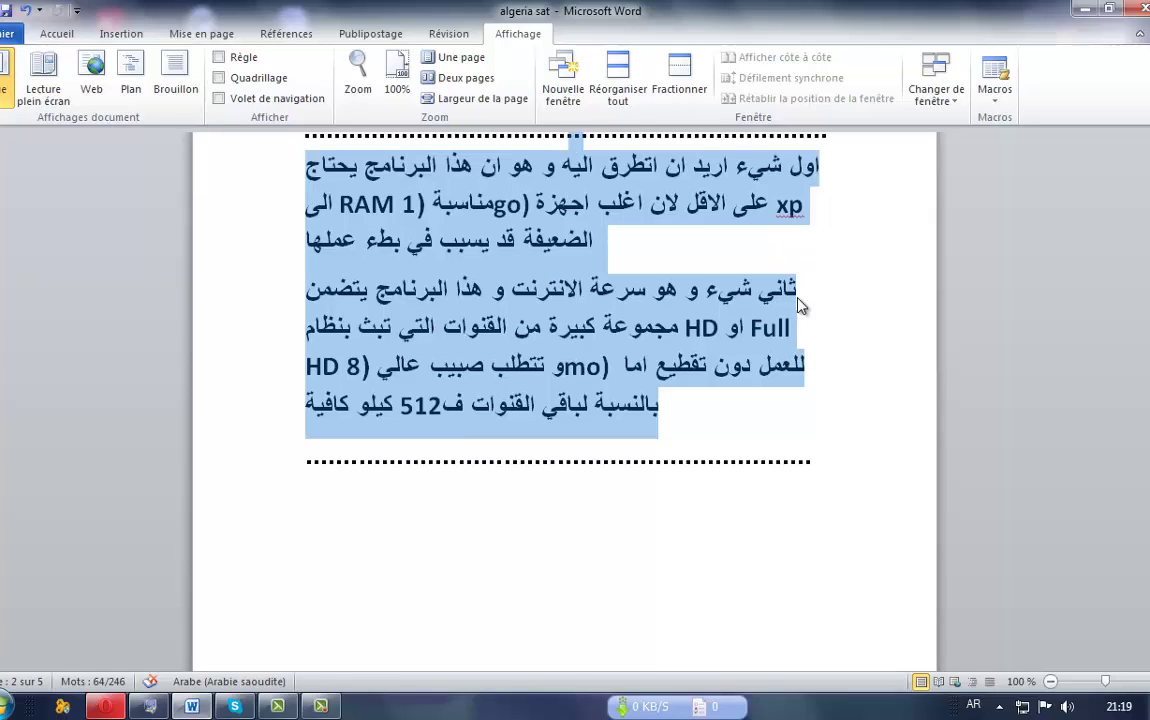
Step: Read the XBMC installation instructions on the page with the XBMC logo, down to the Installing screenshot
{"action": "scroll", "coordinate": [800, 305], "scroll_direction": "down", "scroll_amount": 5}
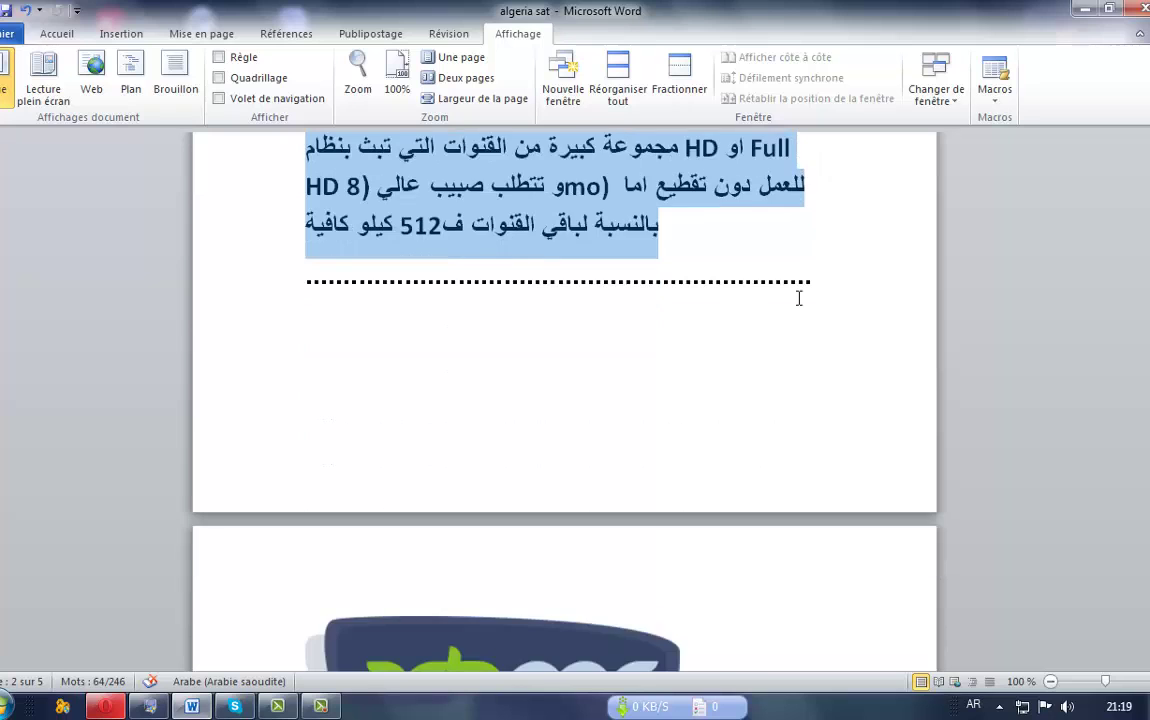
{"action": "scroll", "coordinate": [798, 298], "scroll_direction": "down", "scroll_amount": 5}
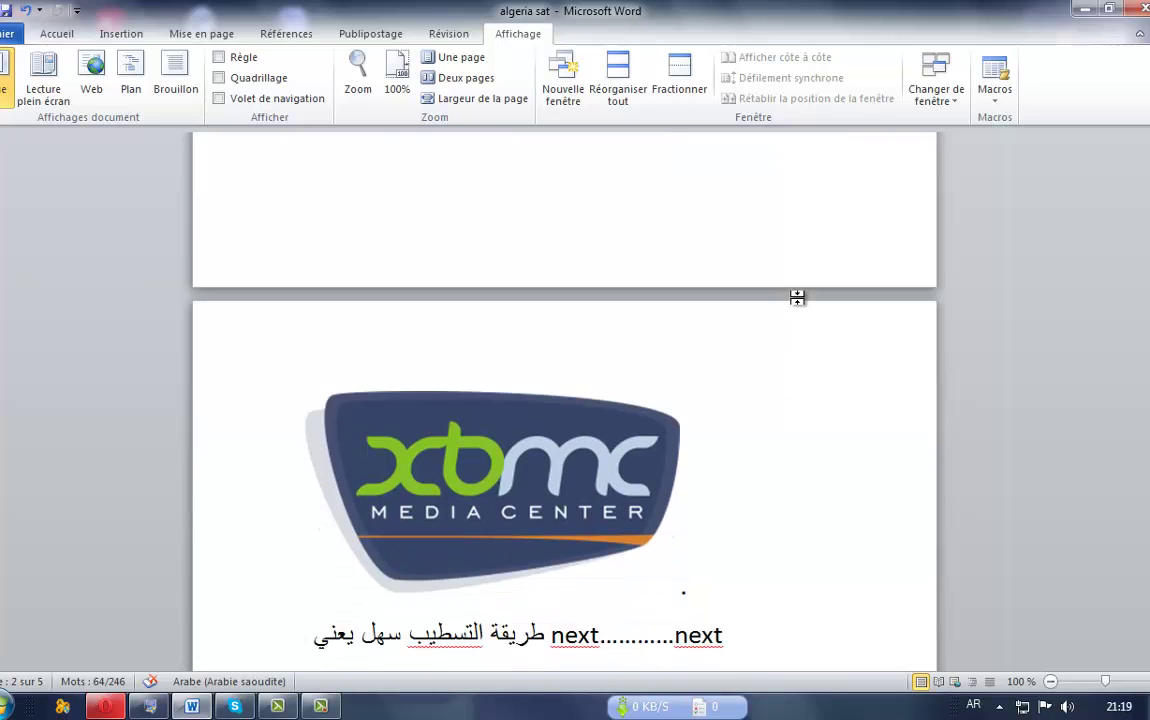
{"action": "scroll", "coordinate": [798, 298], "scroll_direction": "down", "scroll_amount": 4}
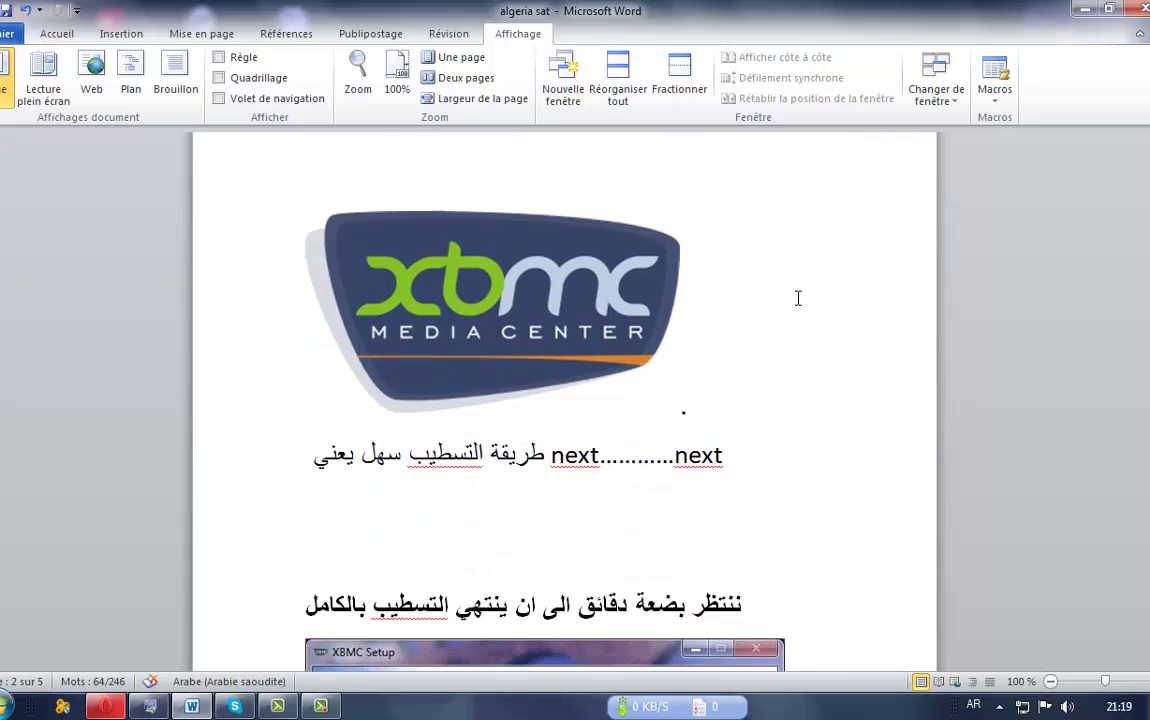
{"action": "left_click_drag", "start_coordinate": [724, 412], "coordinate": [257, 416]}
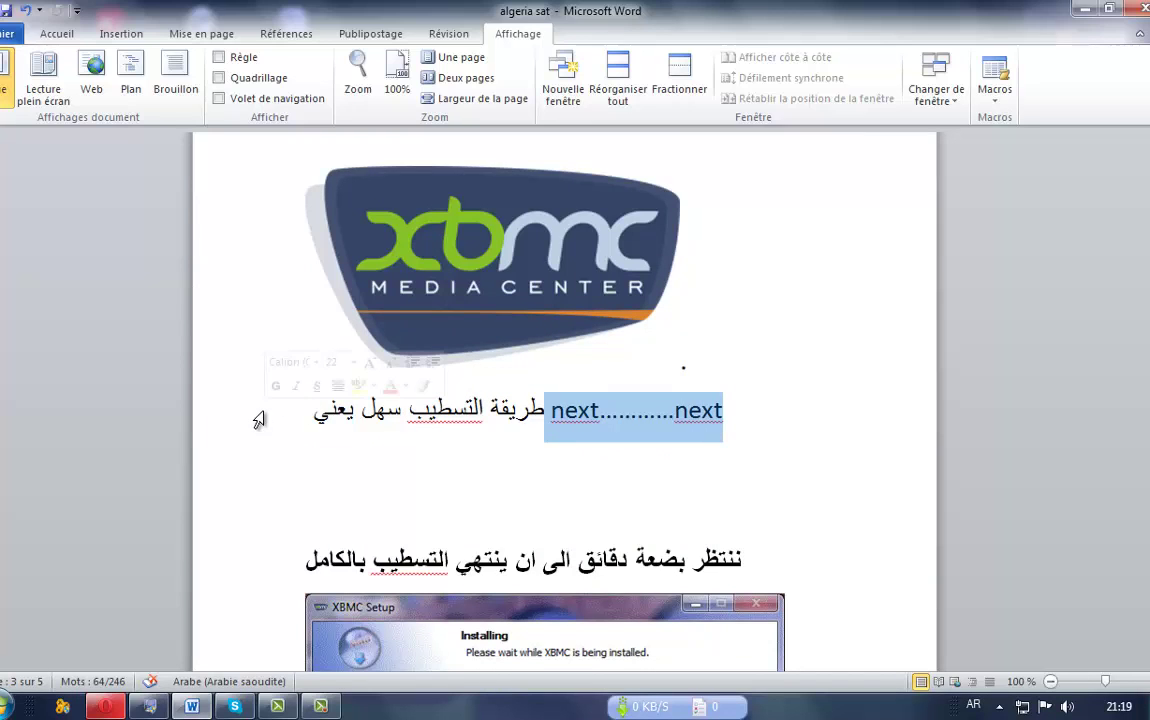
{"action": "scroll", "coordinate": [258, 419], "scroll_direction": "down", "scroll_amount": 1}
{"action": "scroll", "coordinate": [258, 419], "scroll_direction": "down", "scroll_amount": 4}
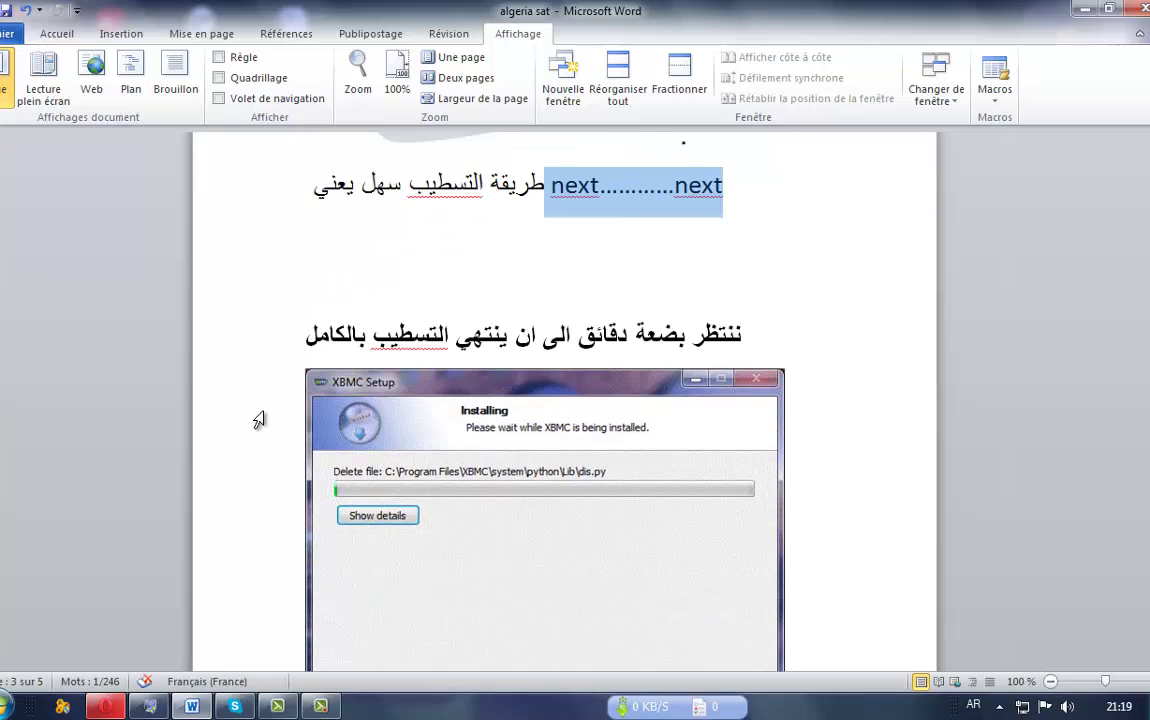
{"action": "scroll", "coordinate": [258, 419], "scroll_direction": "down", "scroll_amount": 2}
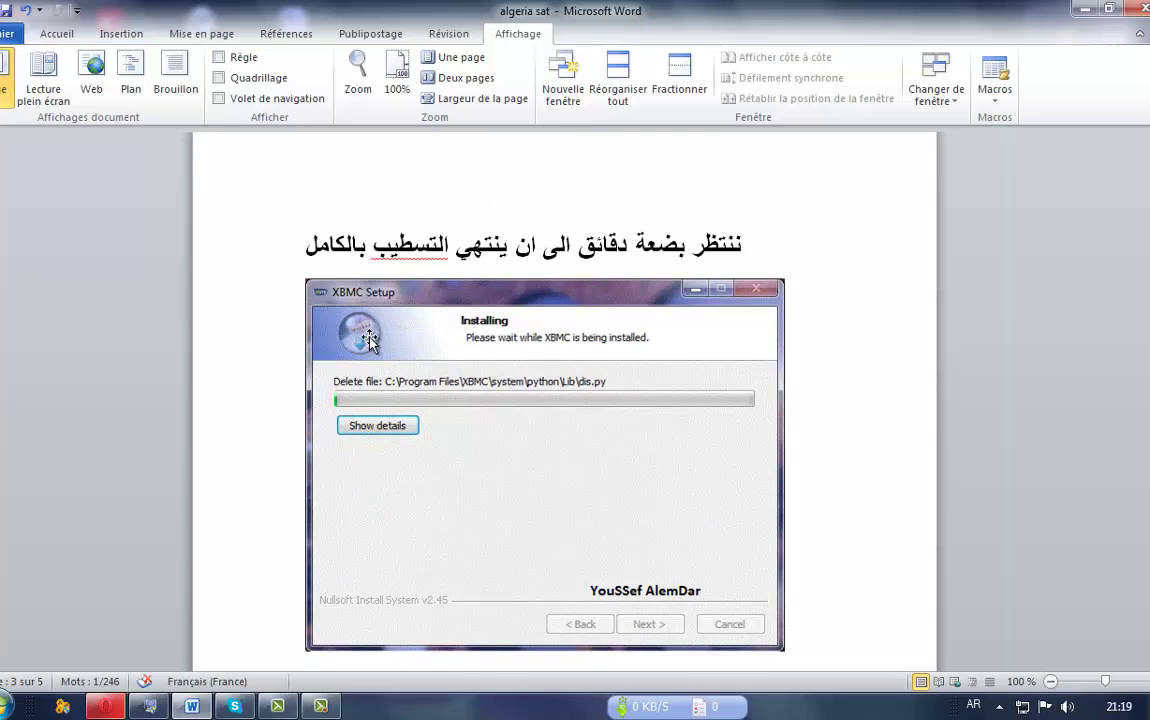
Step: Read the Word instructions from the Installing screenshot through the setup completion screenshot to the note about downloading the channels file
{"action": "scroll", "coordinate": [272, 481], "scroll_direction": "down", "scroll_amount": 2}
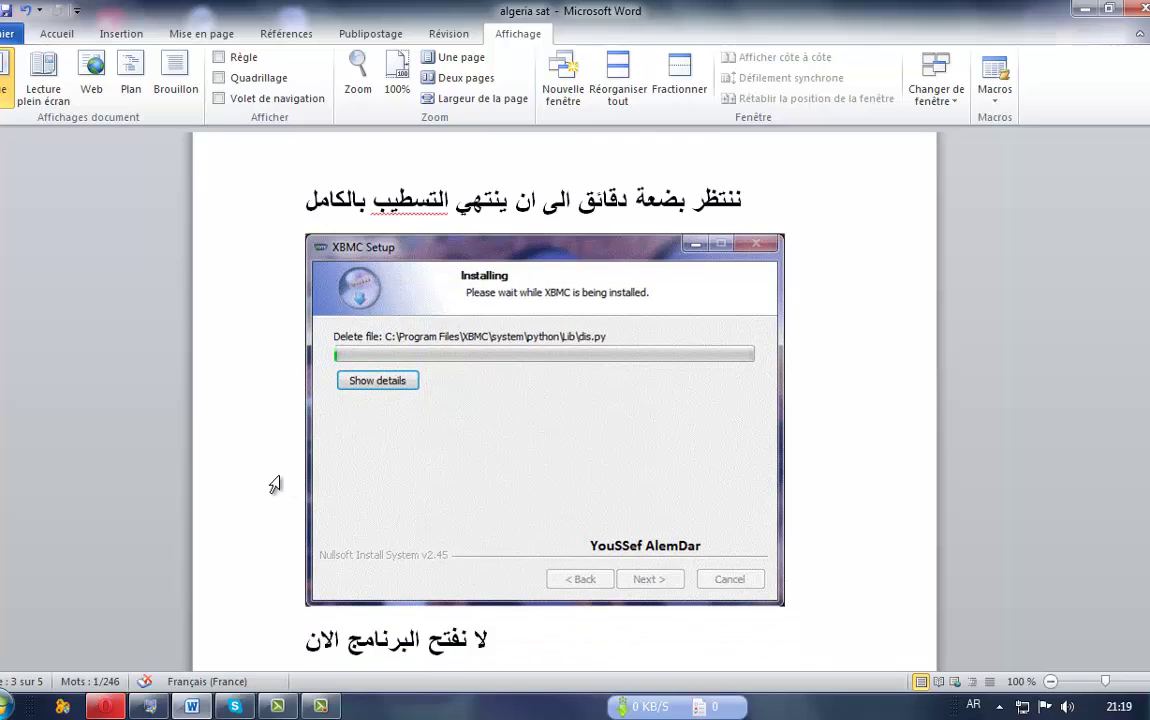
{"action": "scroll", "coordinate": [275, 484], "scroll_direction": "down", "scroll_amount": 3}
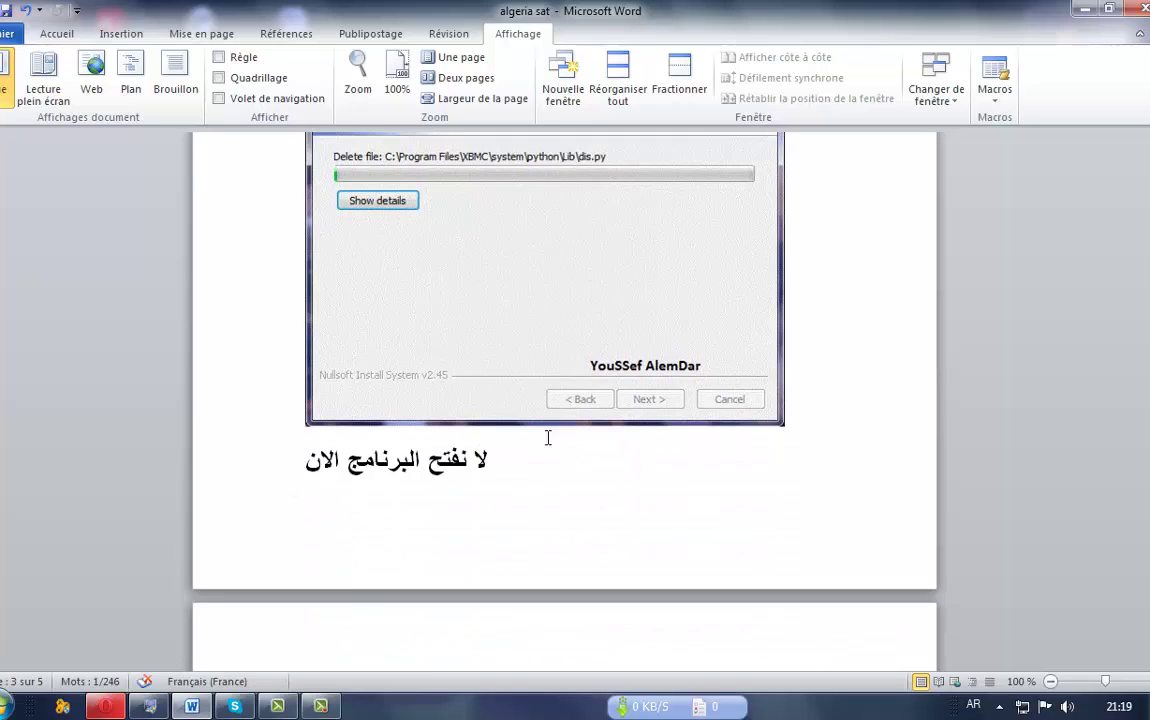
{"action": "left_click_drag", "start_coordinate": [278, 458], "coordinate": [387, 465]}
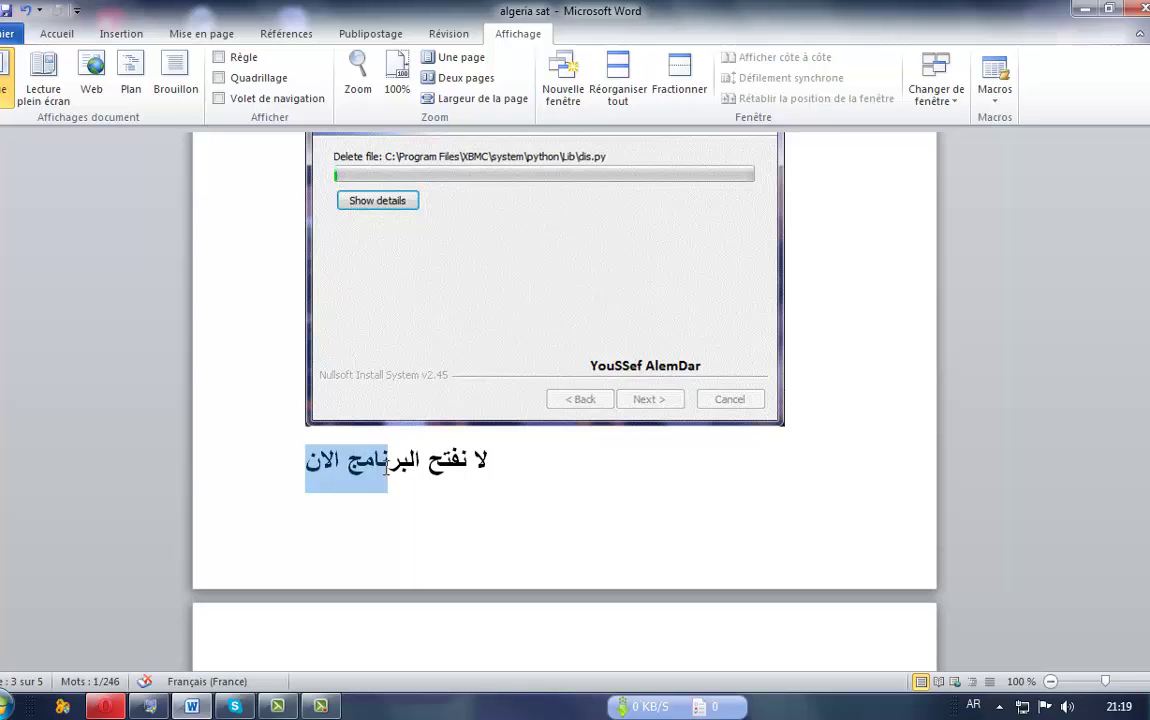
{"action": "scroll", "coordinate": [197, 477], "scroll_direction": "down", "scroll_amount": 2}
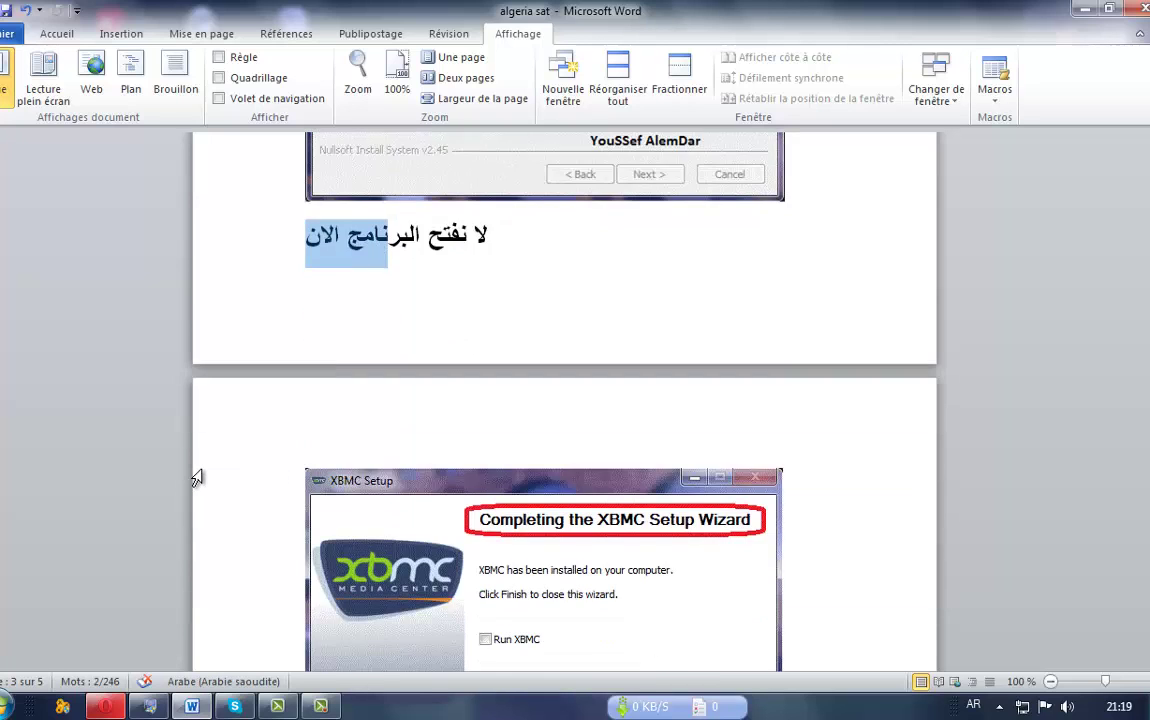
{"action": "scroll", "coordinate": [197, 477], "scroll_direction": "down", "scroll_amount": 1}
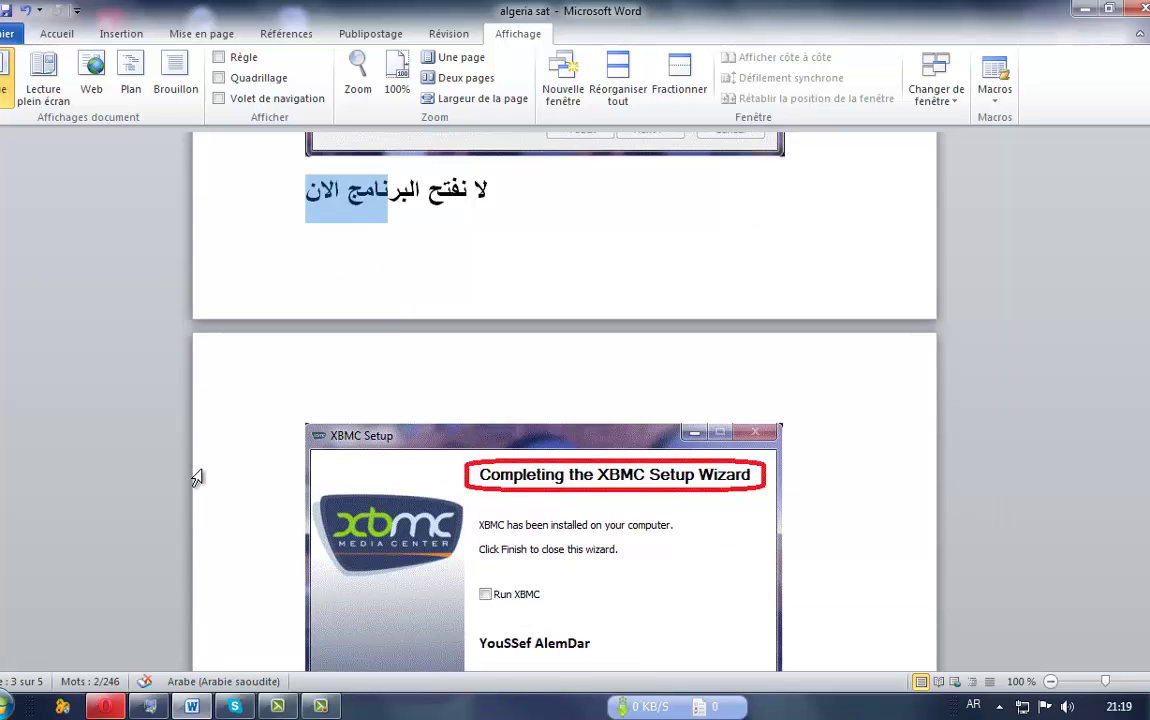
{"action": "scroll", "coordinate": [197, 477], "scroll_direction": "down", "scroll_amount": 3}
{"action": "scroll", "coordinate": [197, 477], "scroll_direction": "down", "scroll_amount": 3}
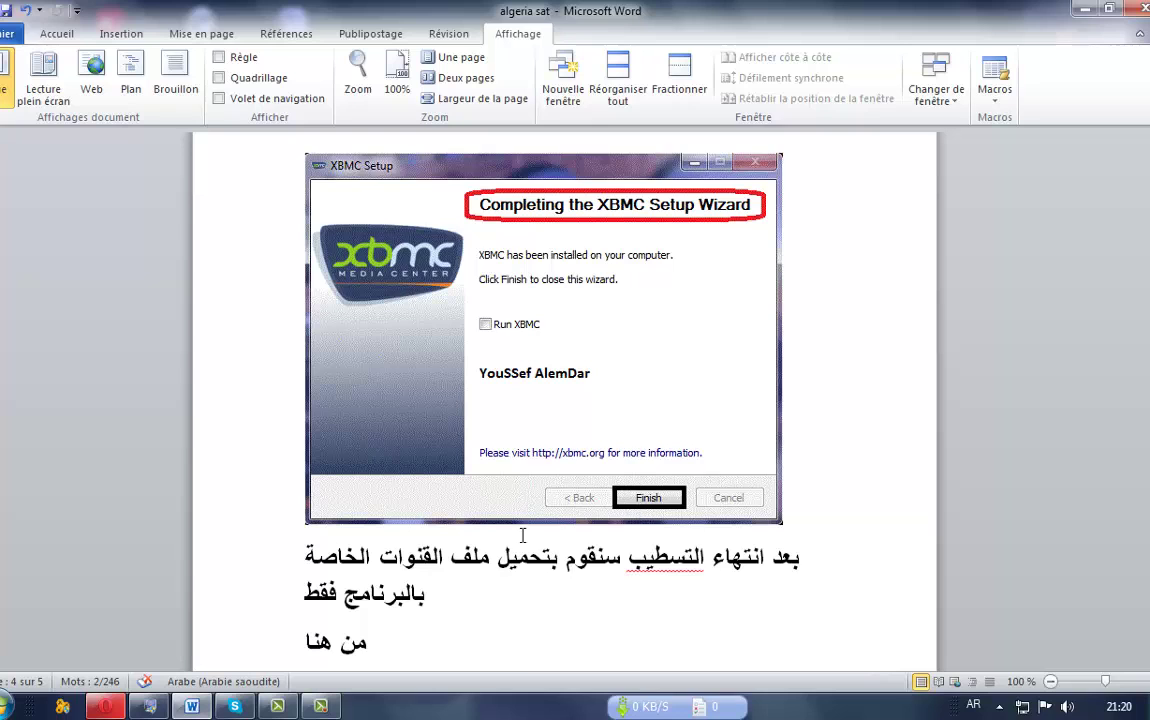
{"action": "scroll", "coordinate": [575, 528], "scroll_direction": "down", "scroll_amount": 2}
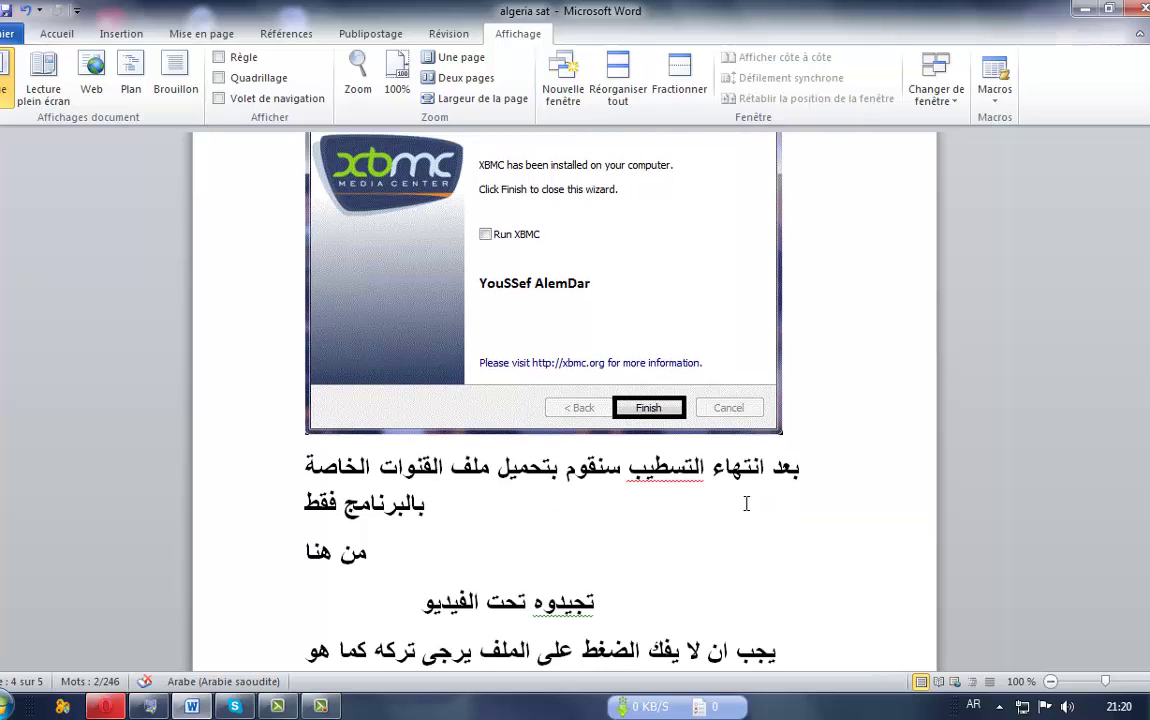
{"action": "left_click_drag", "start_coordinate": [841, 455], "coordinate": [293, 547]}
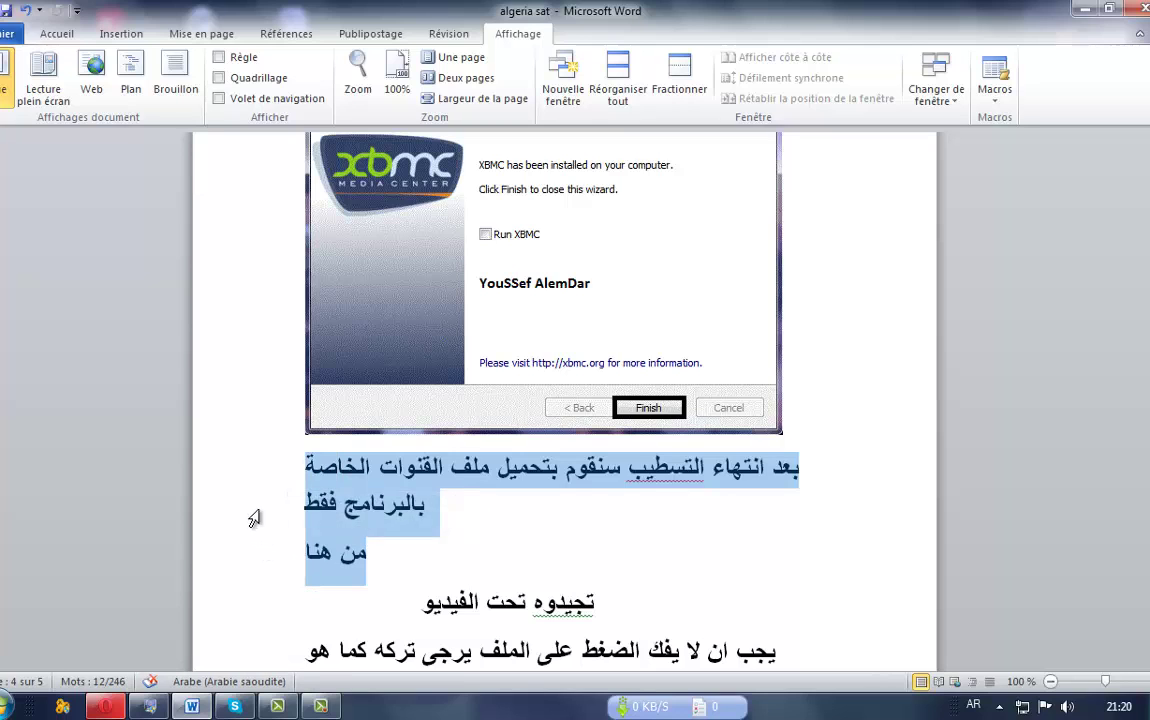
{"action": "left_click", "coordinate": [515, 500]}
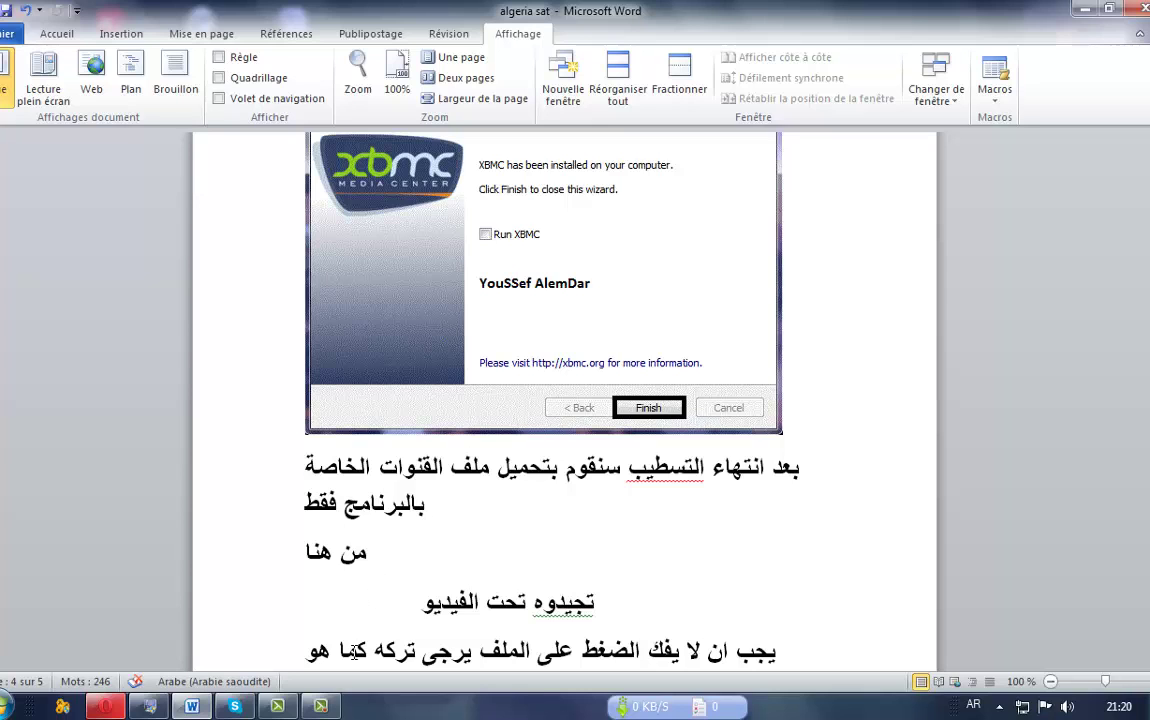
{"action": "left_click", "coordinate": [321, 707]}
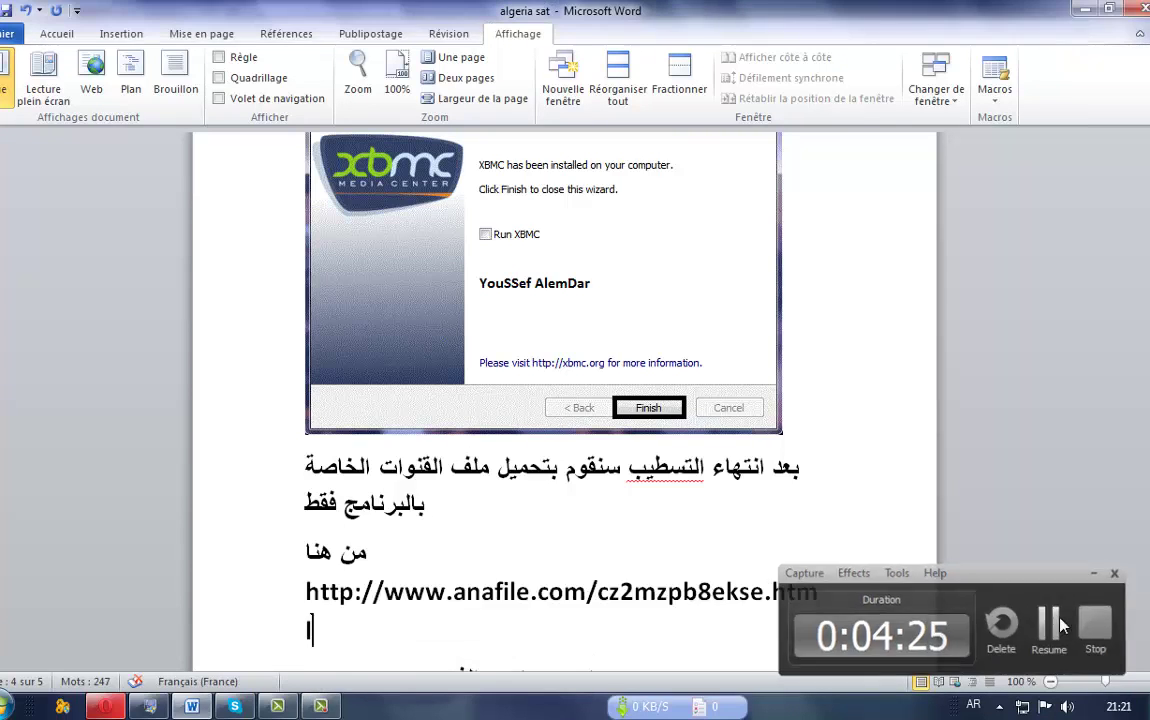
{"action": "left_click", "coordinate": [1062, 624]}
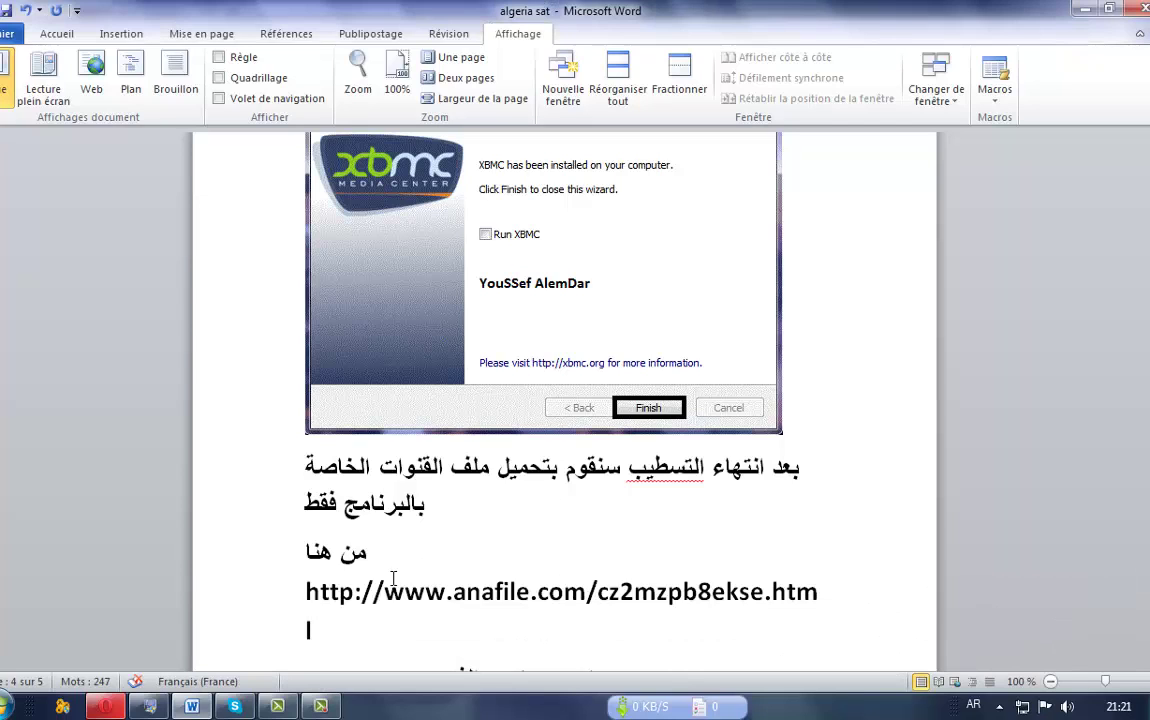
Step: Copy the anafile.com download link line below the channels file note in the Word document
{"action": "left_click_drag", "start_coordinate": [304, 591], "coordinate": [670, 589]}
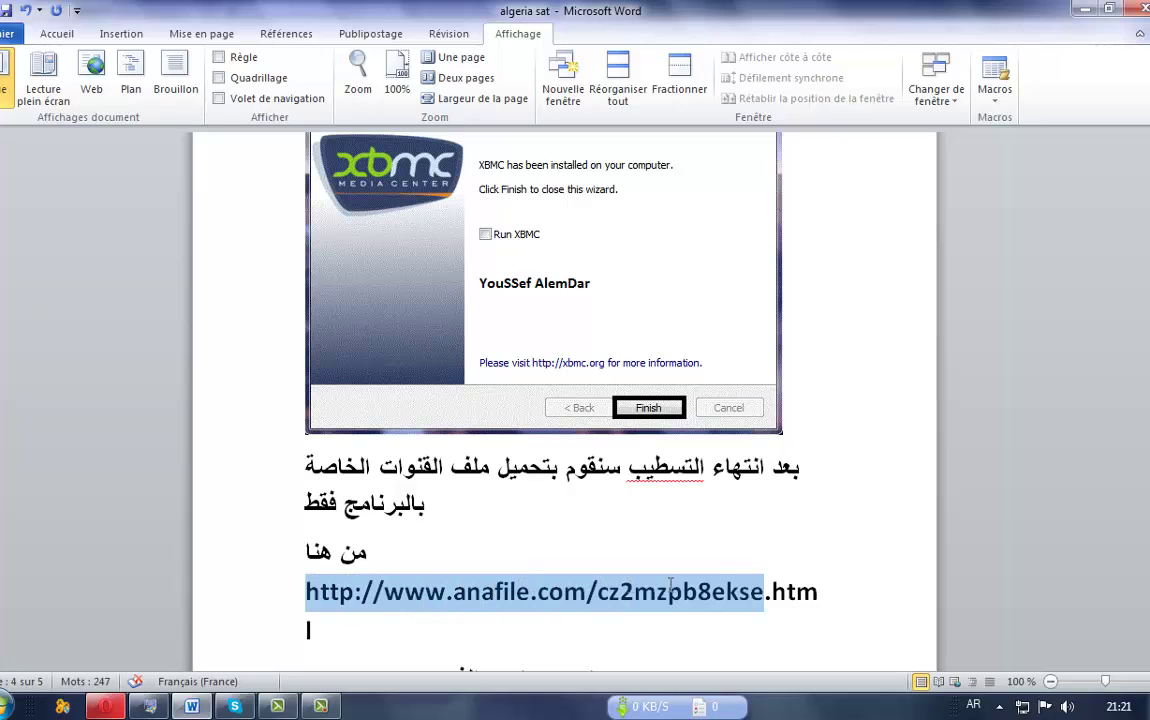
{"action": "left_click_drag", "start_coordinate": [762, 583], "coordinate": [829, 575]}
{"action": "key", "text": "ctrl+c"}
{"action": "right_click", "coordinate": [766, 594]}
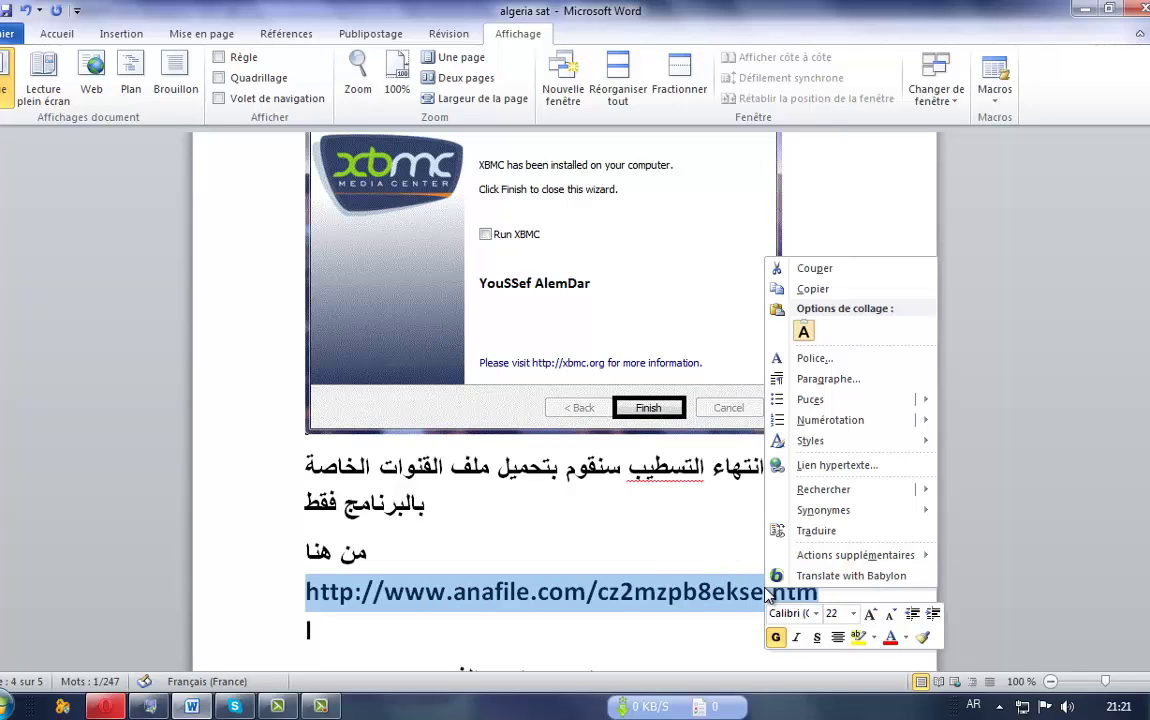
{"action": "left_click", "coordinate": [812, 289]}
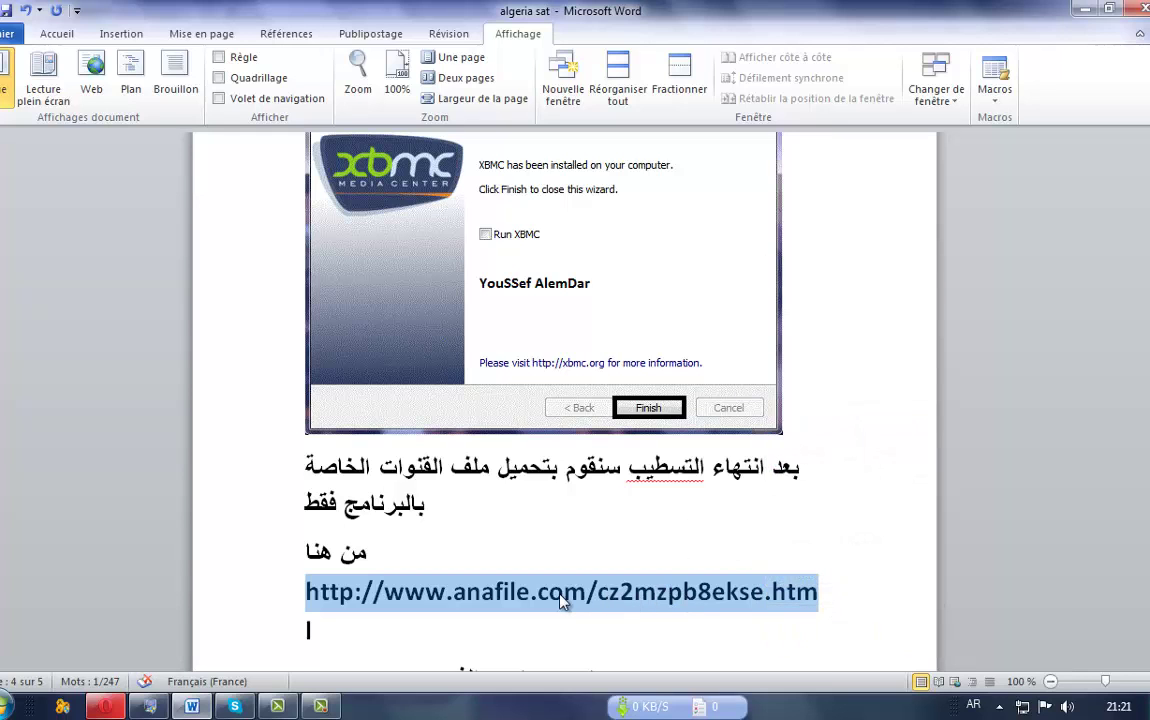
{"action": "left_click", "coordinate": [112, 709]}
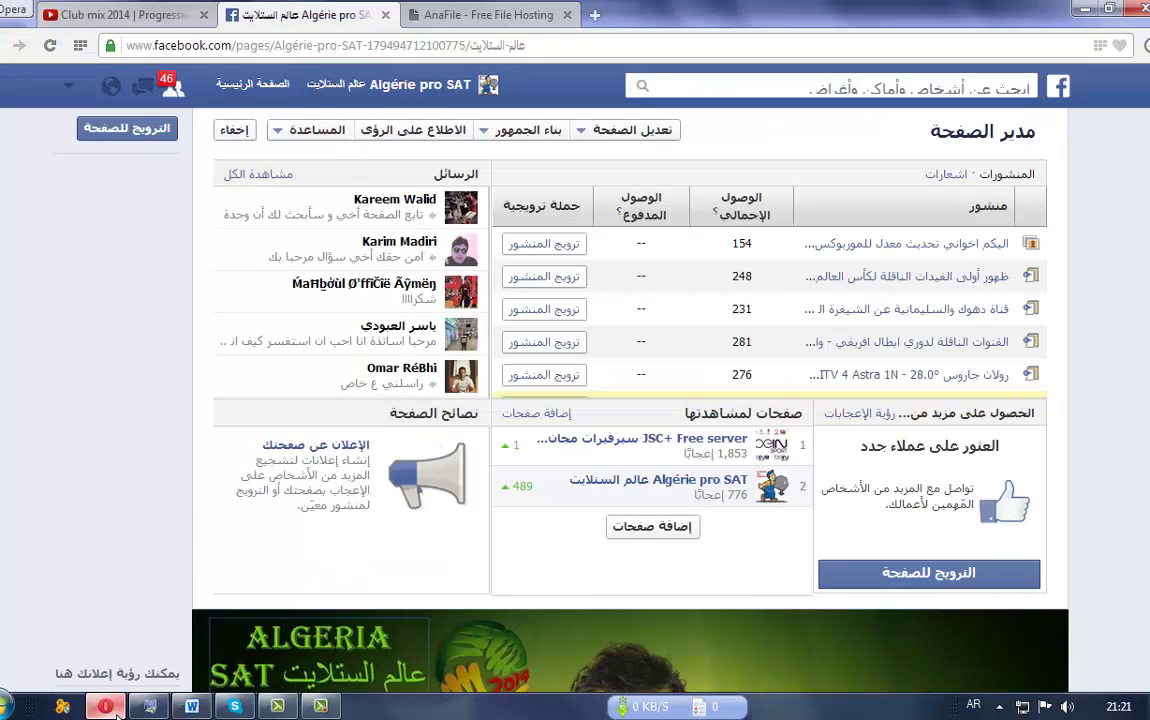
{"action": "scroll", "coordinate": [305, 352], "scroll_direction": "down", "scroll_amount": 3}
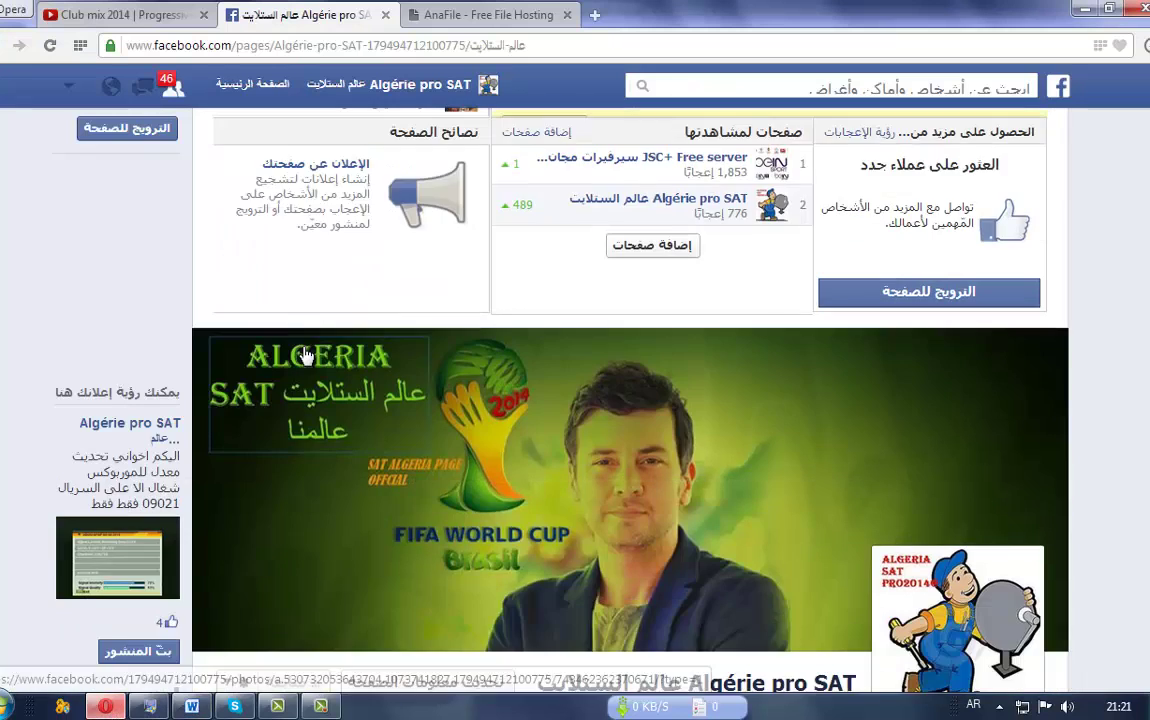
{"action": "scroll", "coordinate": [305, 352], "scroll_direction": "down", "scroll_amount": 1}
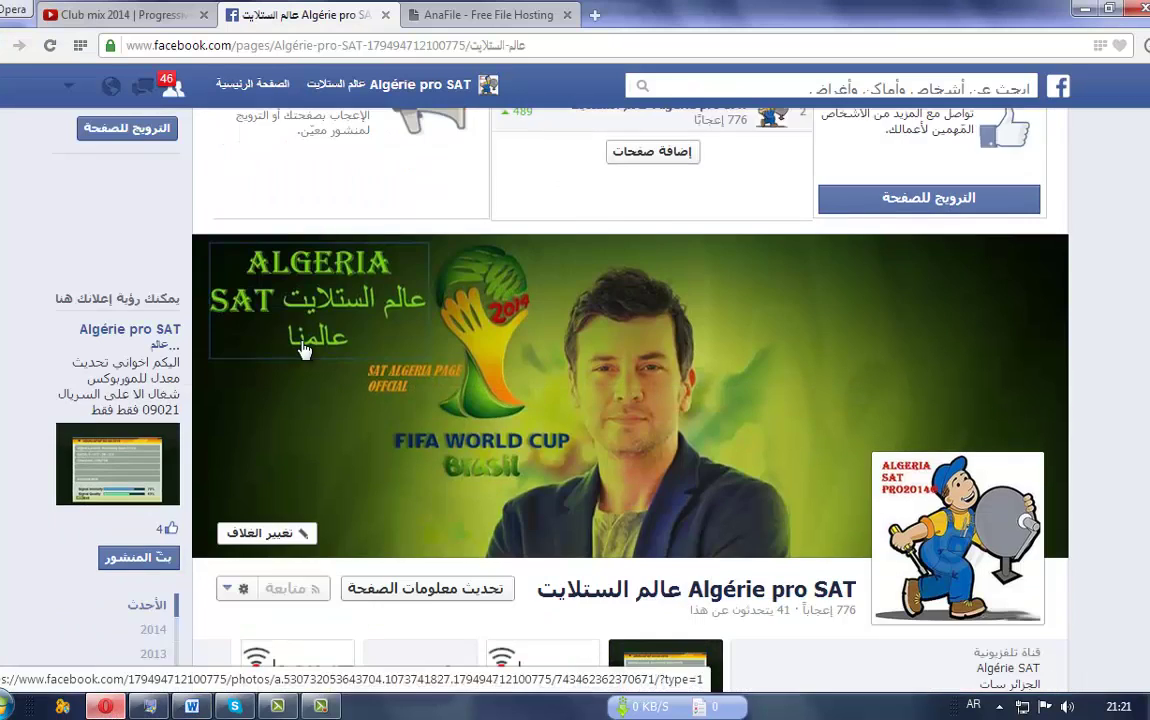
{"action": "left_click", "coordinate": [595, 16]}
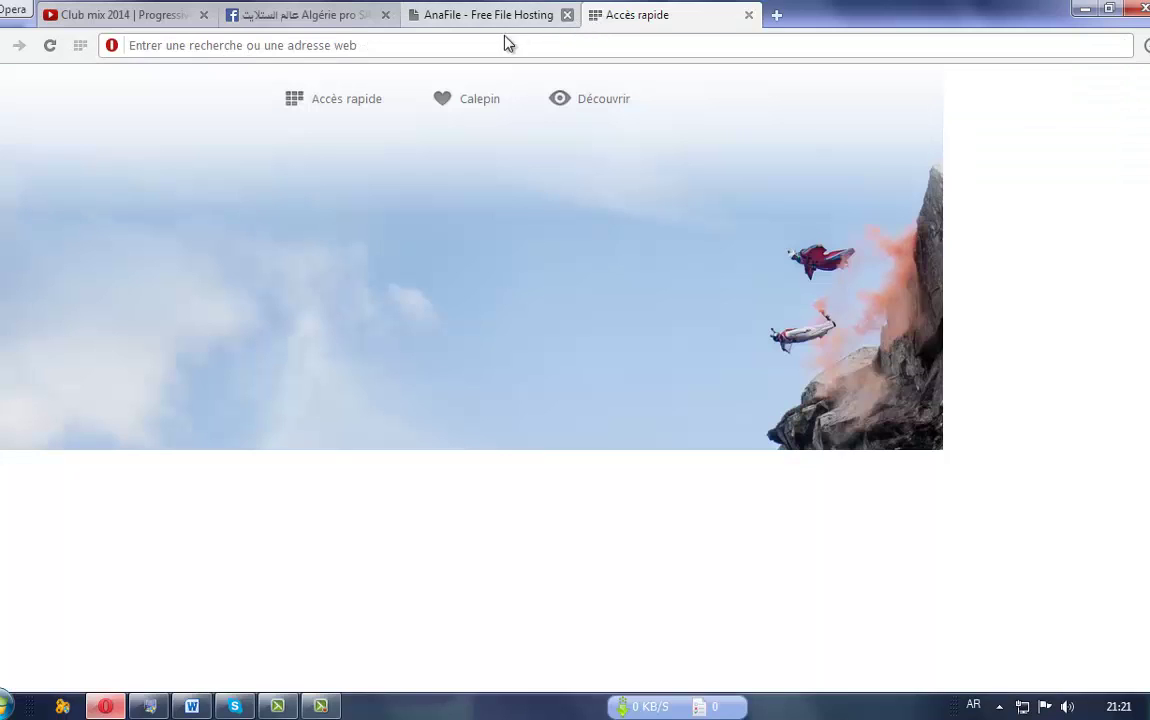
{"action": "right_click", "coordinate": [407, 46]}
{"action": "left_click", "coordinate": [452, 127]}
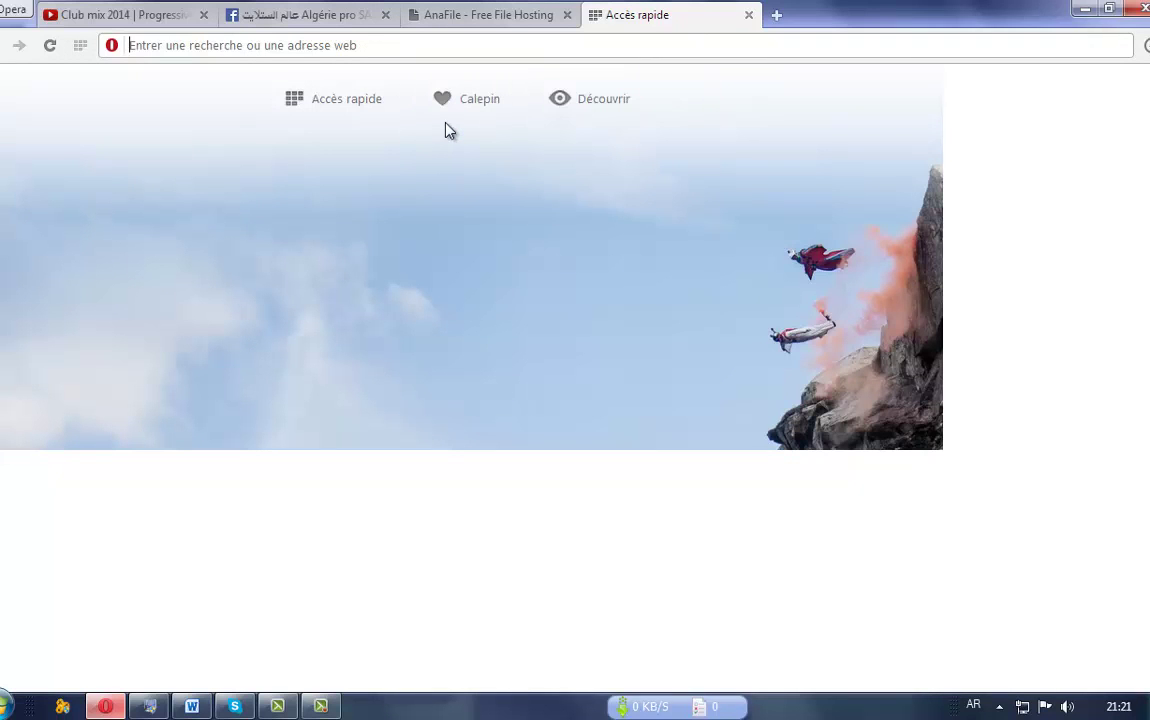
{"action": "key", "text": "ctrl+v"}
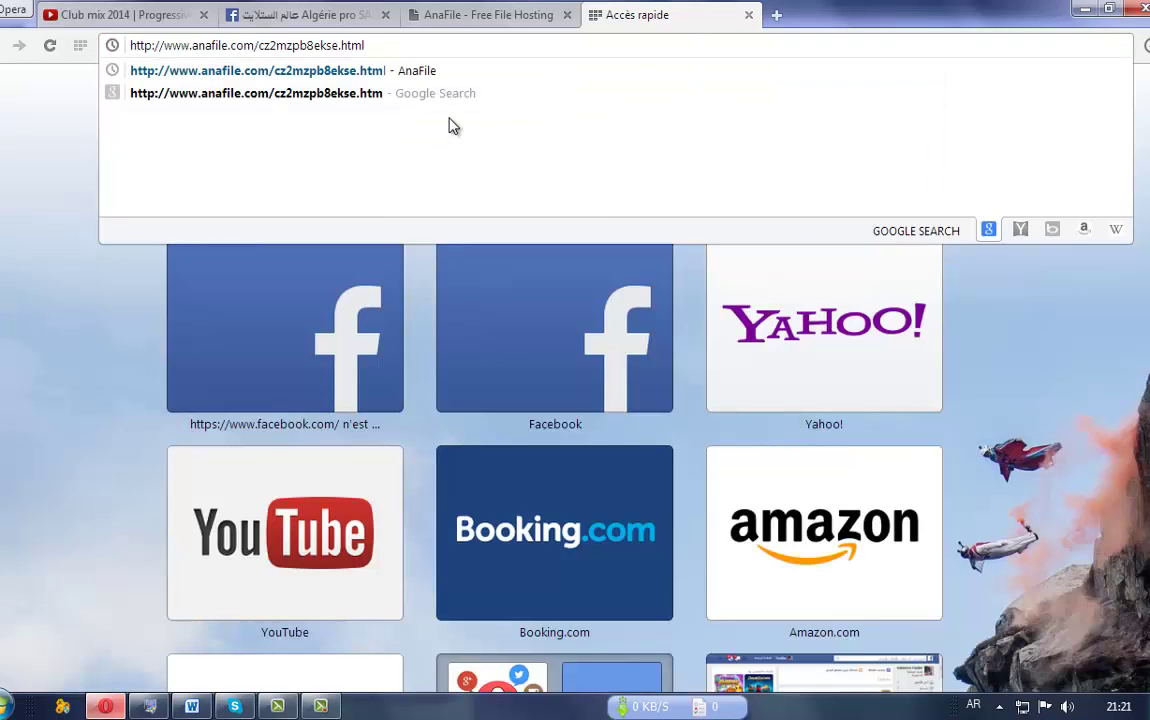
{"action": "key", "text": "Return"}
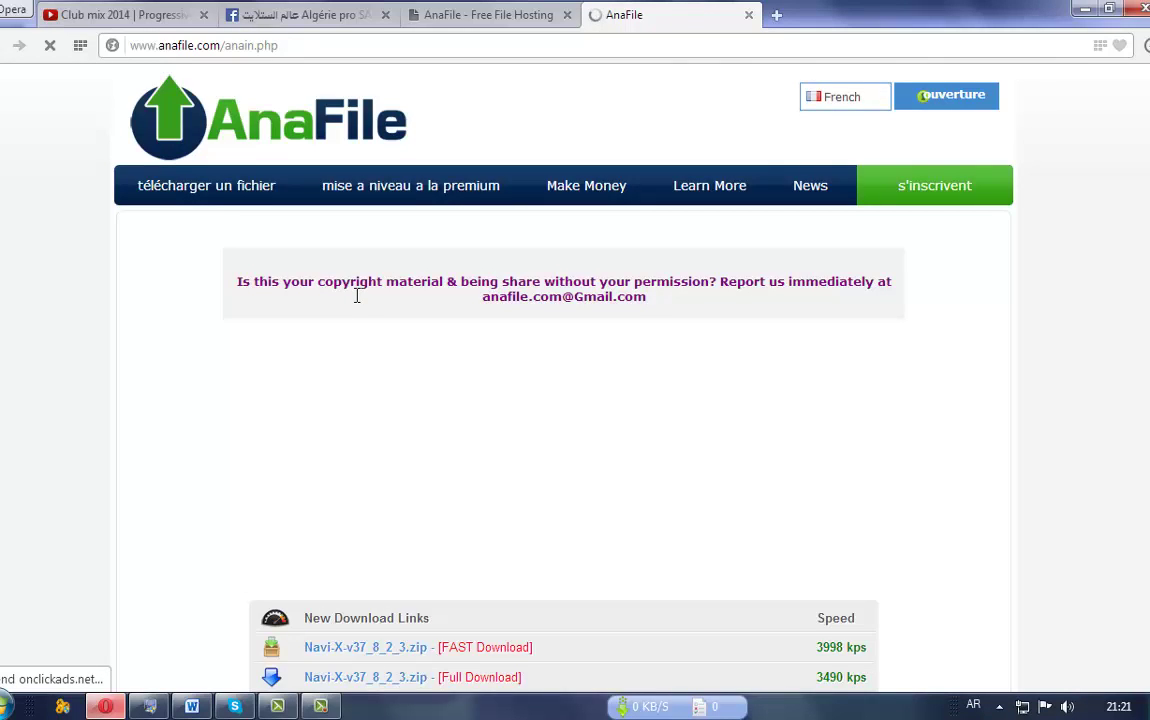
Step: Request the free download of Navi-X-v37_8_2_3.zip on AnaFile and submit the captcha code
{"action": "scroll", "coordinate": [356, 296], "scroll_direction": "down", "scroll_amount": 2}
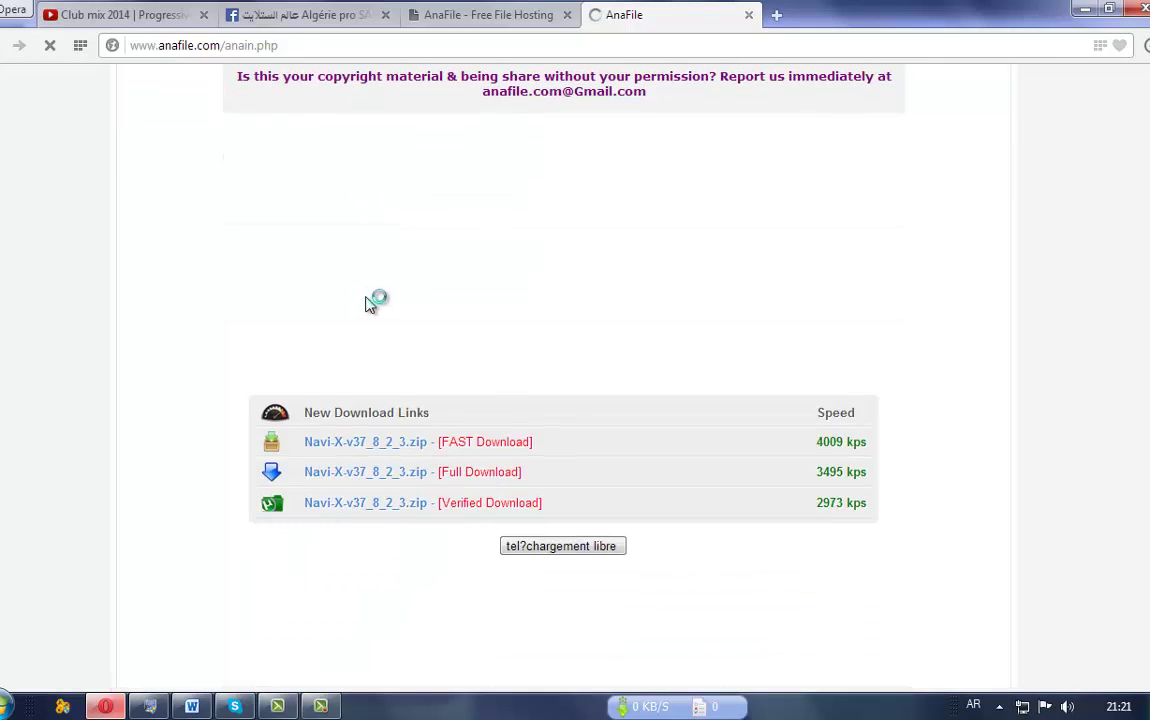
{"action": "left_click", "coordinate": [563, 550]}
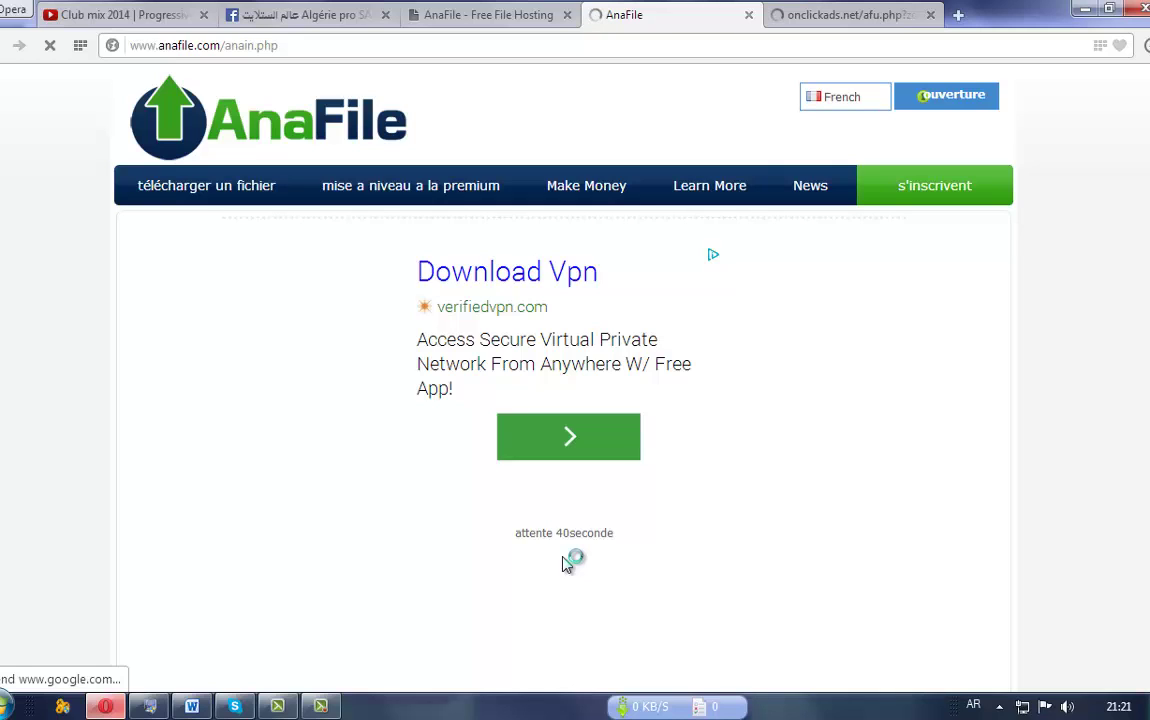
{"action": "scroll", "coordinate": [570, 557], "scroll_direction": "down", "scroll_amount": 1}
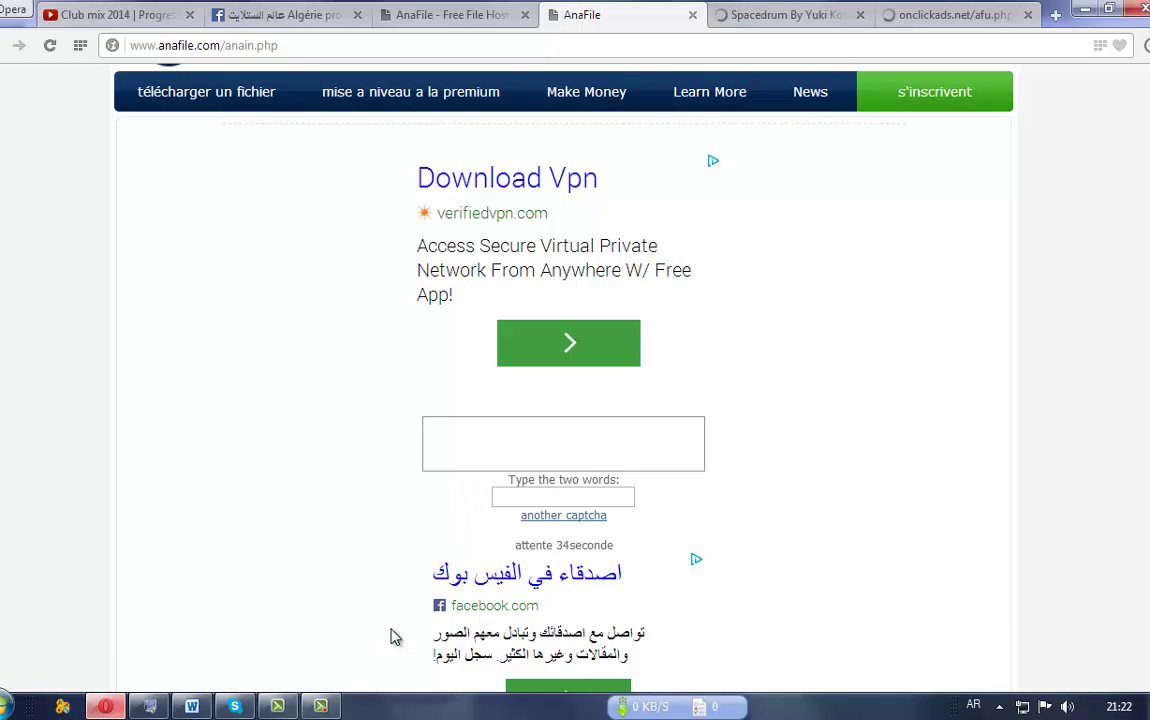
{"action": "left_click", "coordinate": [513, 500]}
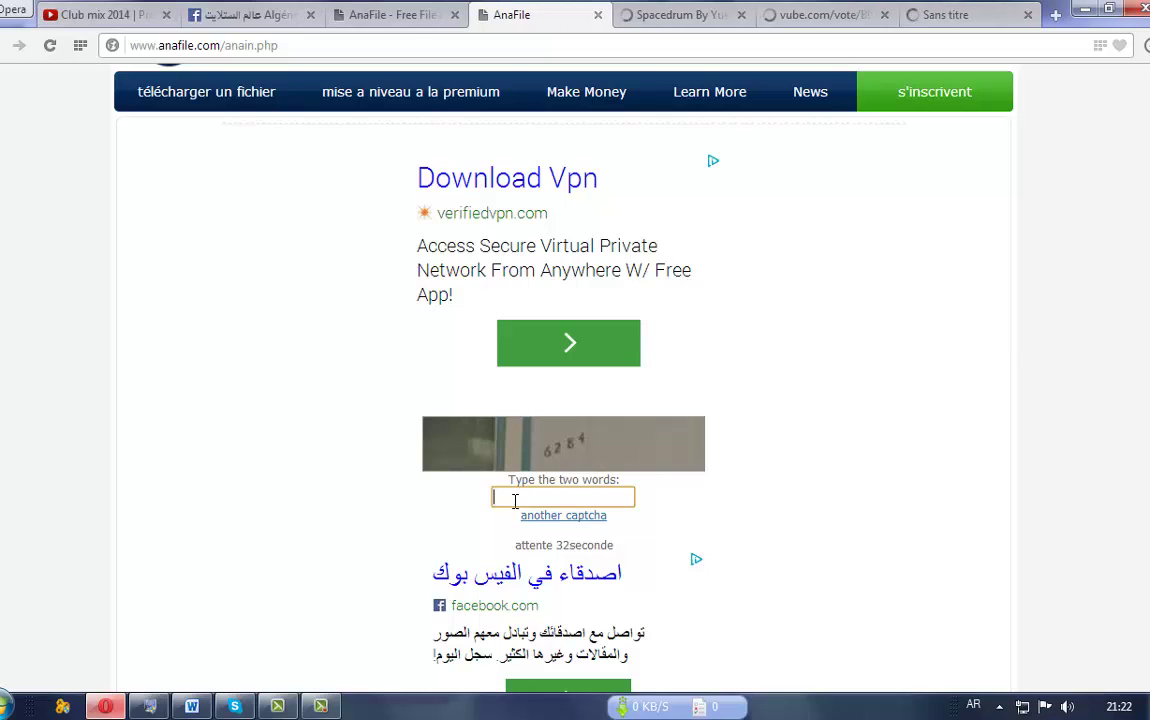
{"action": "type", "text": "6284"}
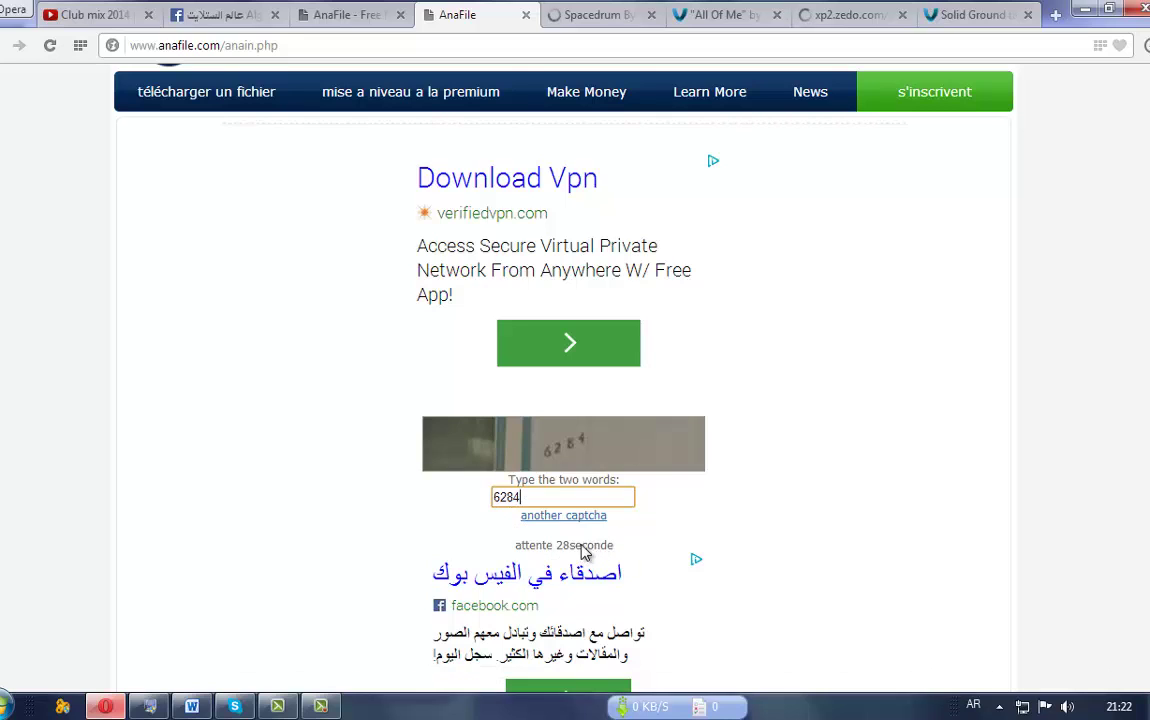
{"action": "left_click_drag", "start_coordinate": [590, 545], "coordinate": [555, 544]}
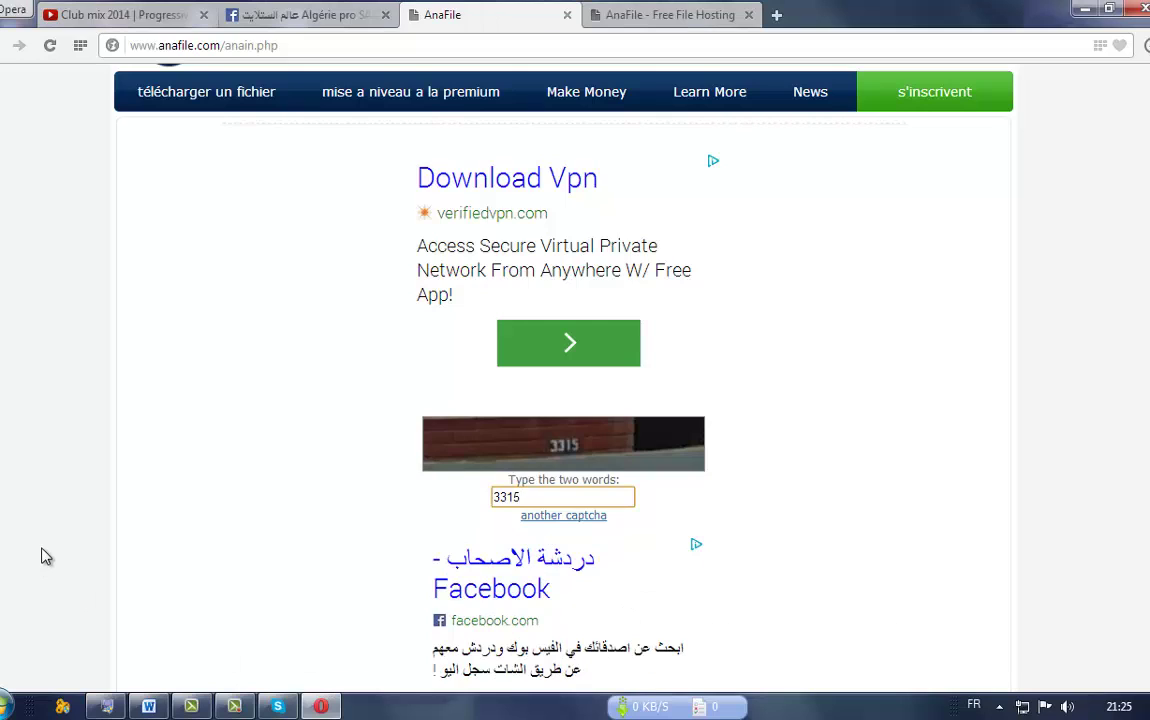
{"action": "key", "text": "Return"}
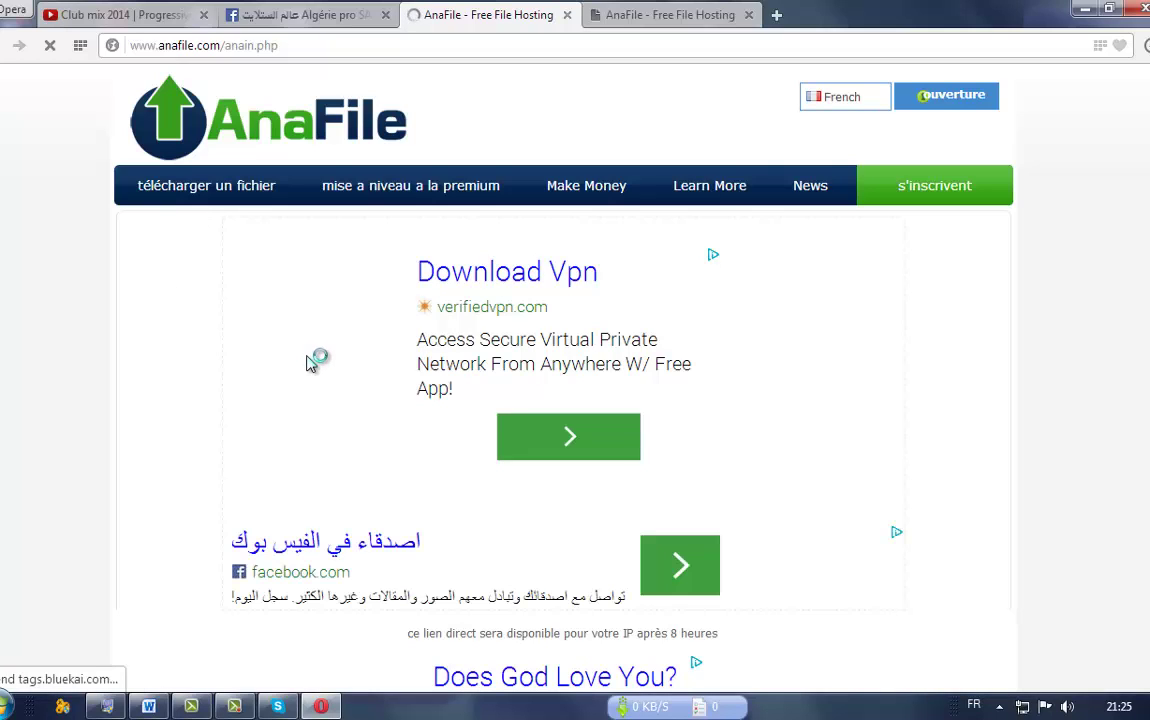
Step: Start downloading Navi-X-v37_8_2_3.zip from the direct link on the AnaFile page
{"action": "scroll", "coordinate": [310, 362], "scroll_direction": "down", "scroll_amount": 2}
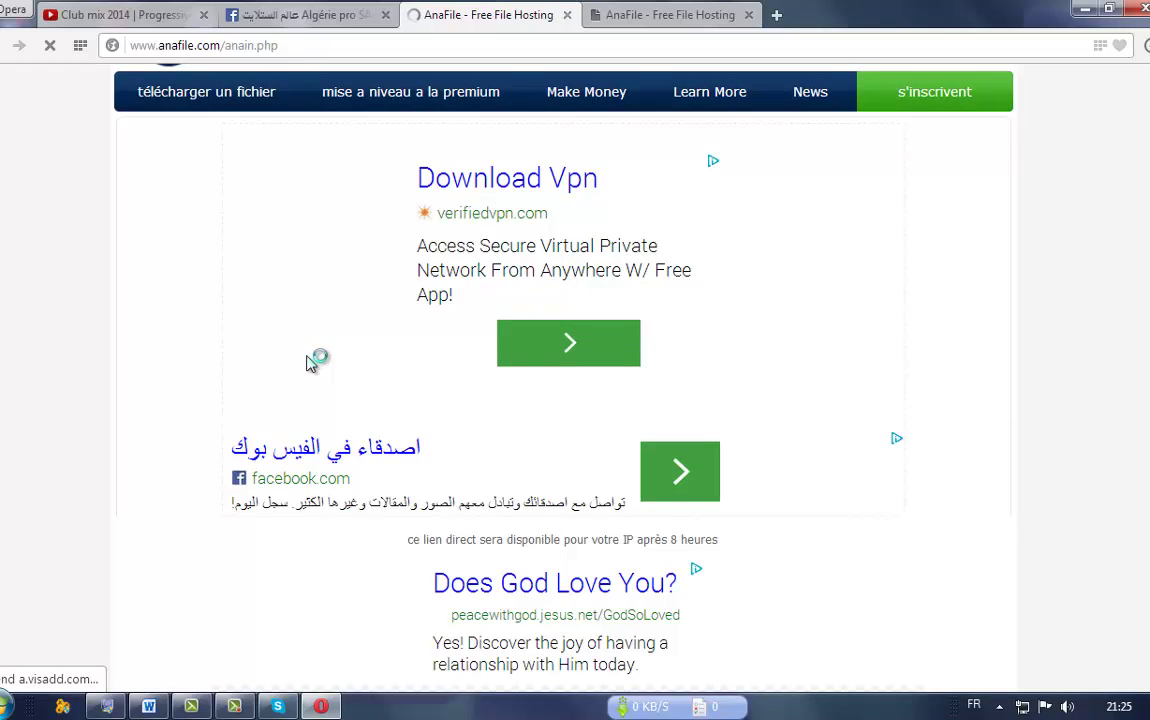
{"action": "scroll", "coordinate": [310, 362], "scroll_direction": "down", "scroll_amount": 3}
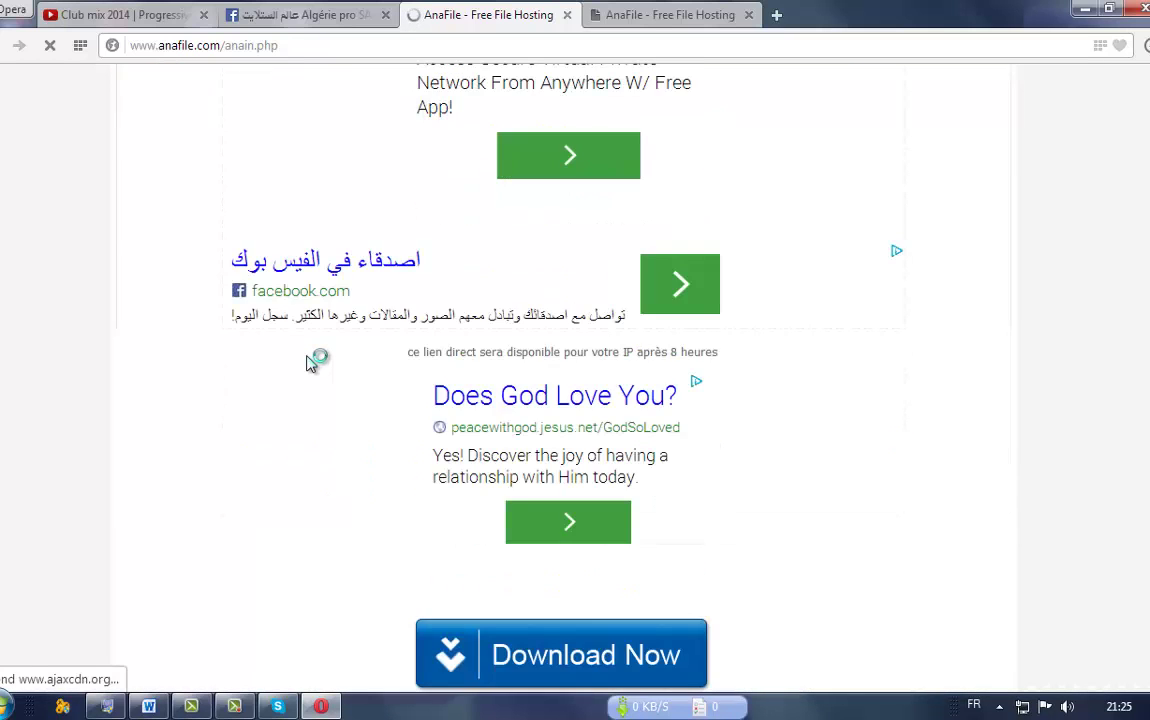
{"action": "scroll", "coordinate": [310, 362], "scroll_direction": "down", "scroll_amount": 1}
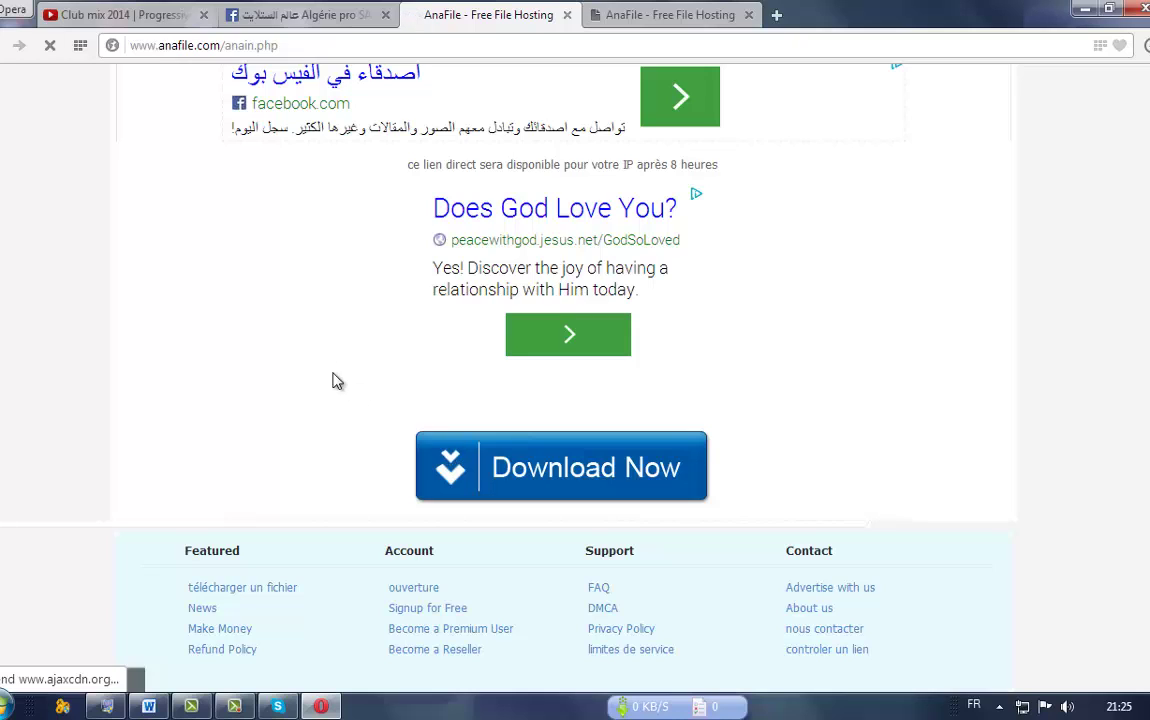
{"action": "left_click", "coordinate": [455, 460]}
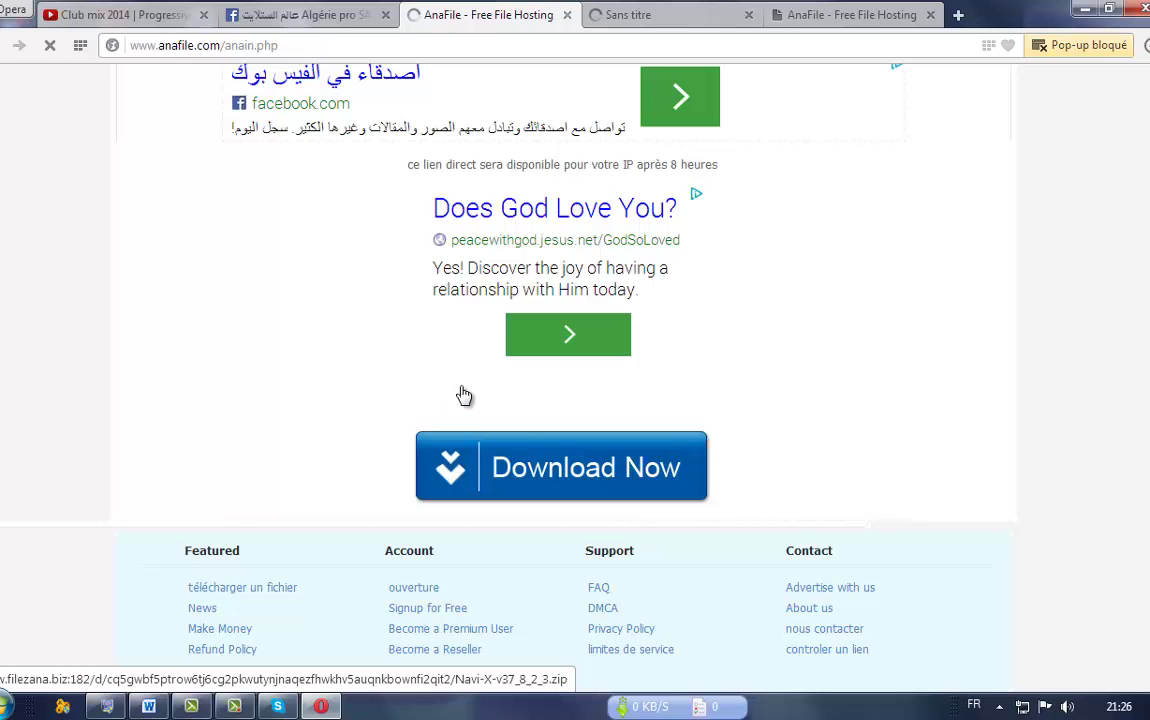
{"action": "scroll", "coordinate": [480, 400], "scroll_direction": "up", "scroll_amount": 1}
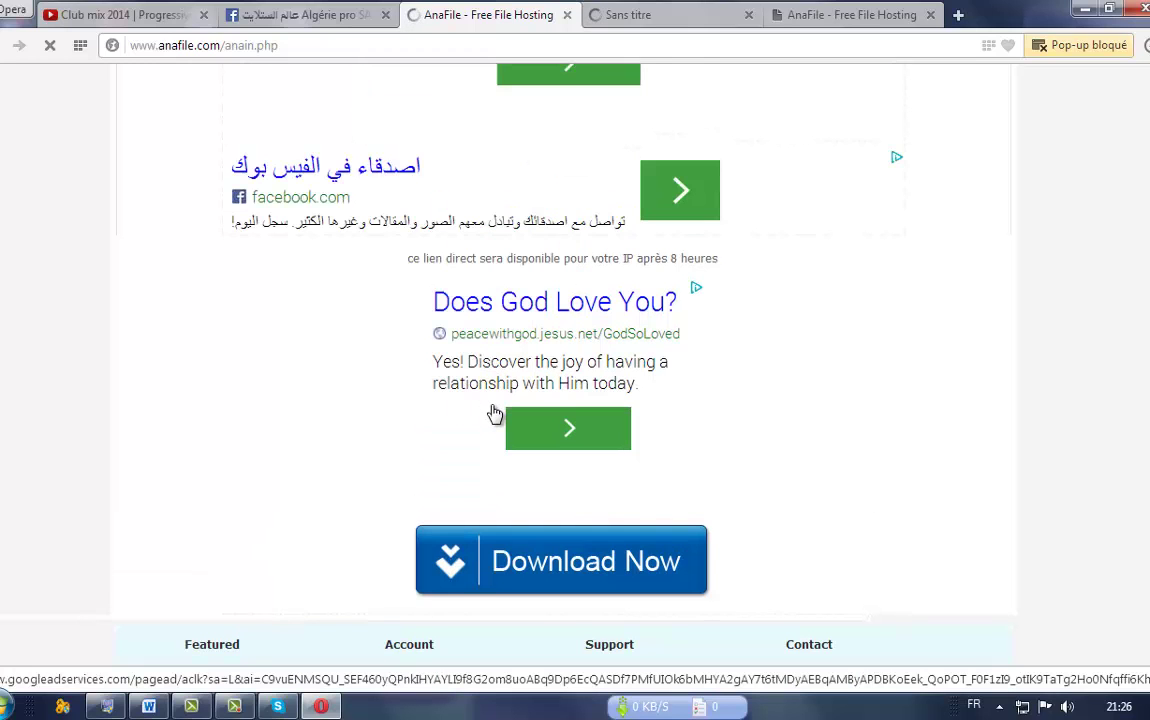
{"action": "scroll", "coordinate": [490, 405], "scroll_direction": "up", "scroll_amount": 1}
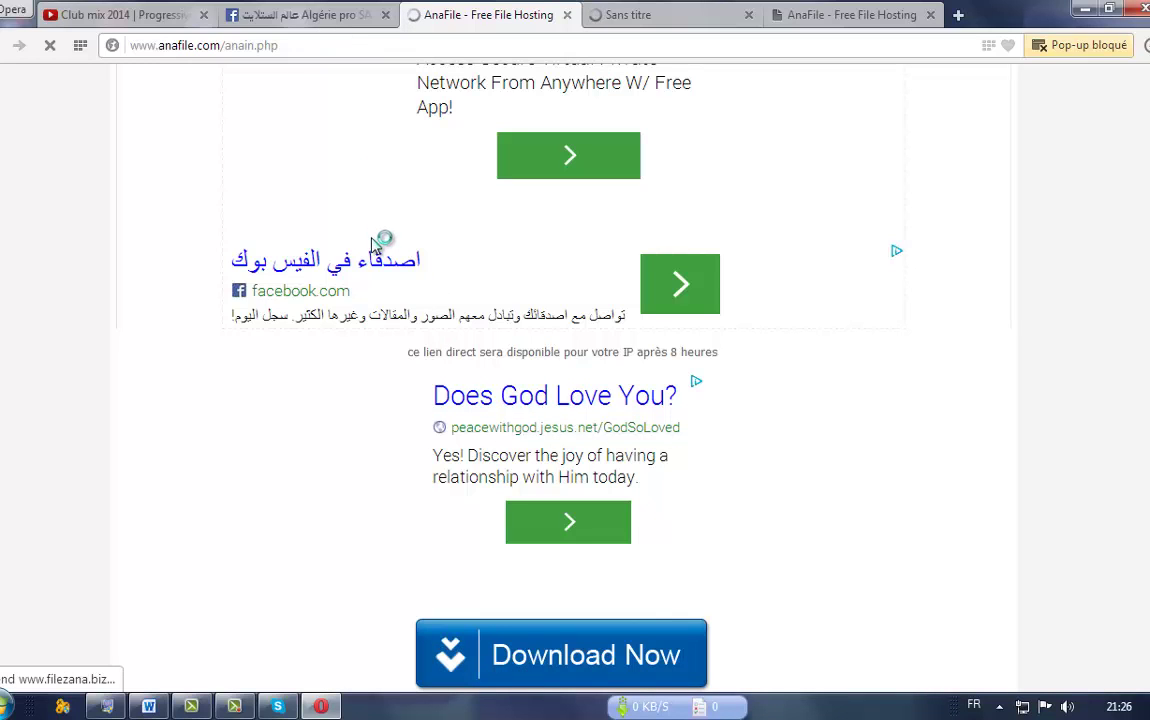
{"action": "scroll", "coordinate": [380, 252], "scroll_direction": "down", "scroll_amount": 3}
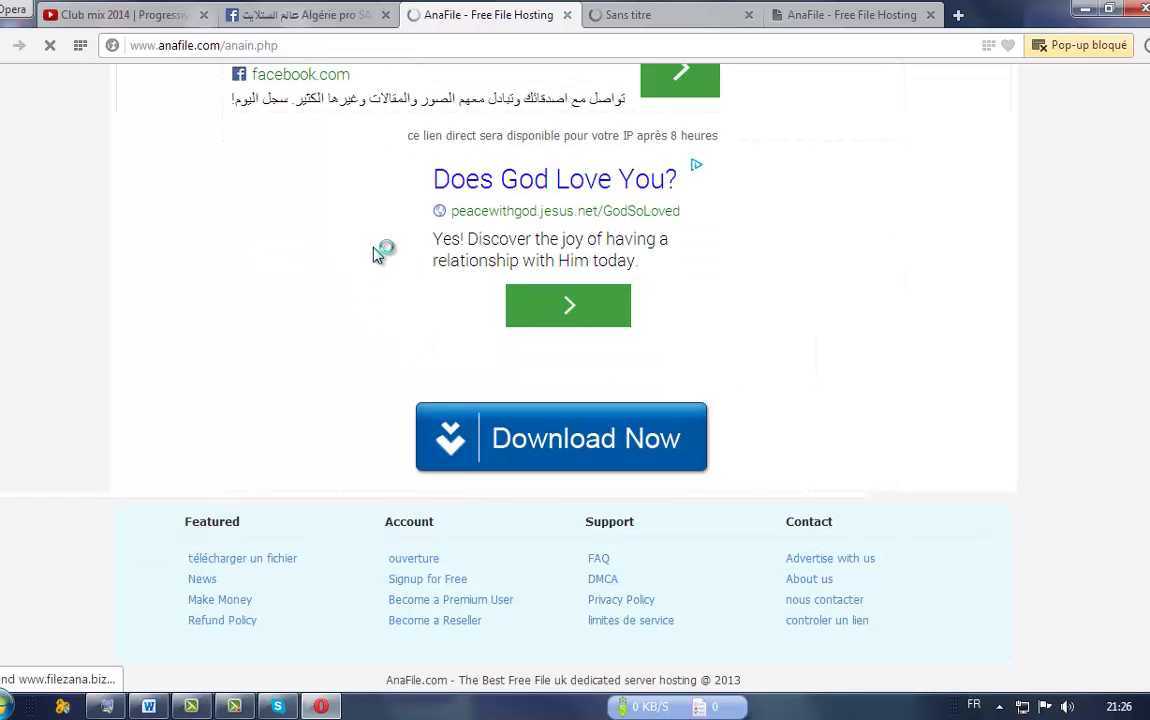
Step: Request the Navi-X file again from the AnaFile download page and close the blank pop-up tab
{"action": "left_click", "coordinate": [522, 444]}
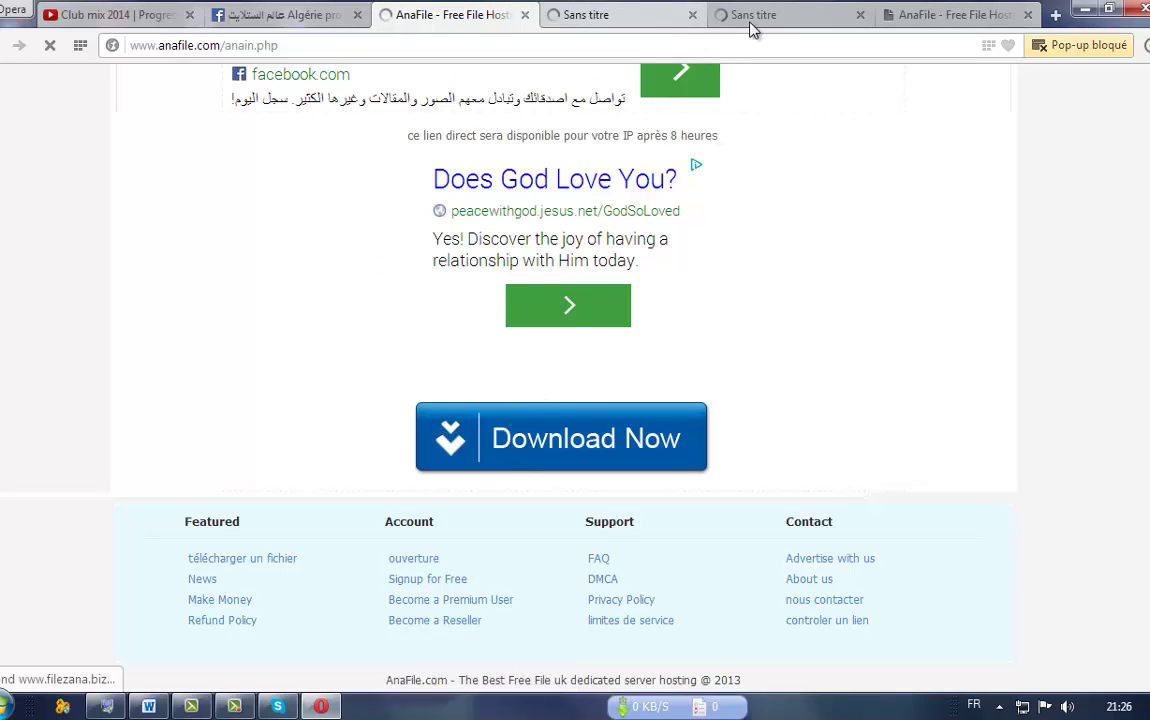
{"action": "left_click", "coordinate": [860, 16]}
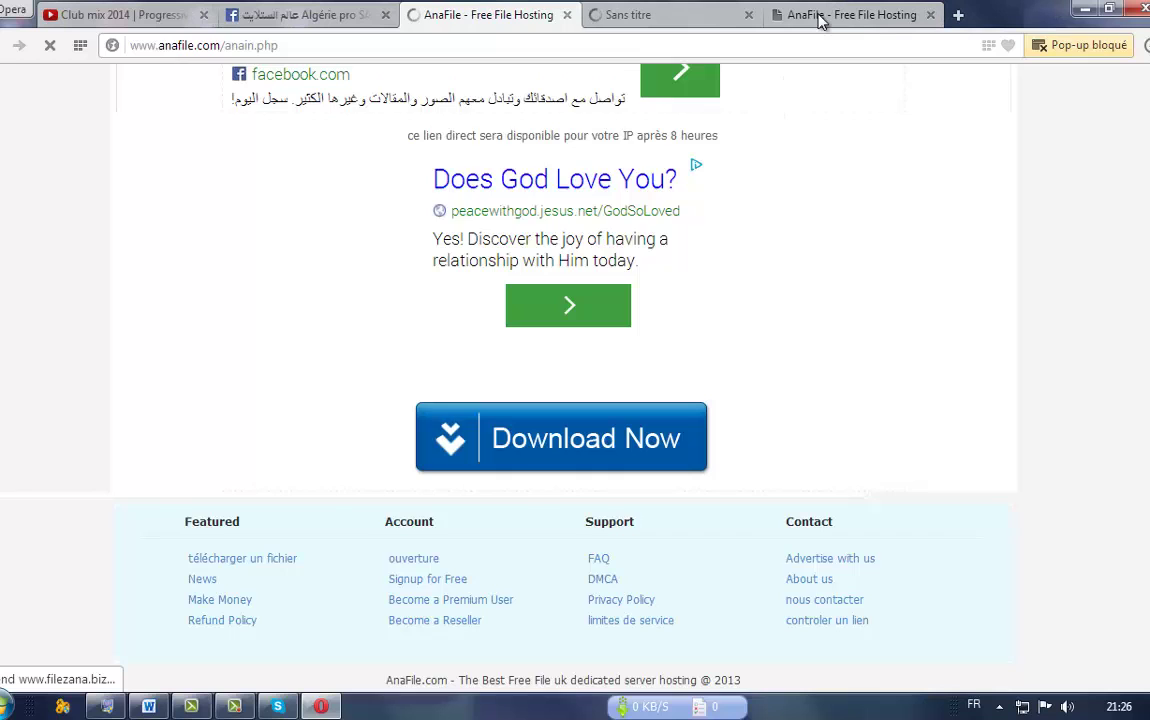
{"action": "left_click", "coordinate": [818, 20]}
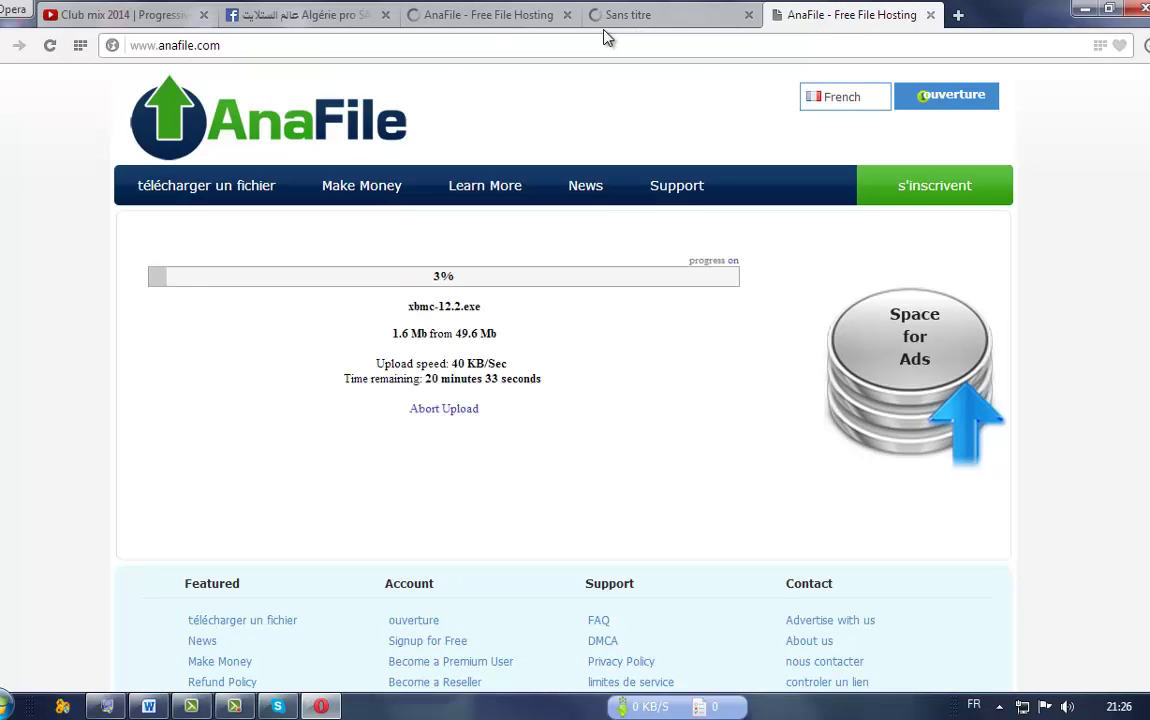
{"action": "left_click", "coordinate": [515, 15]}
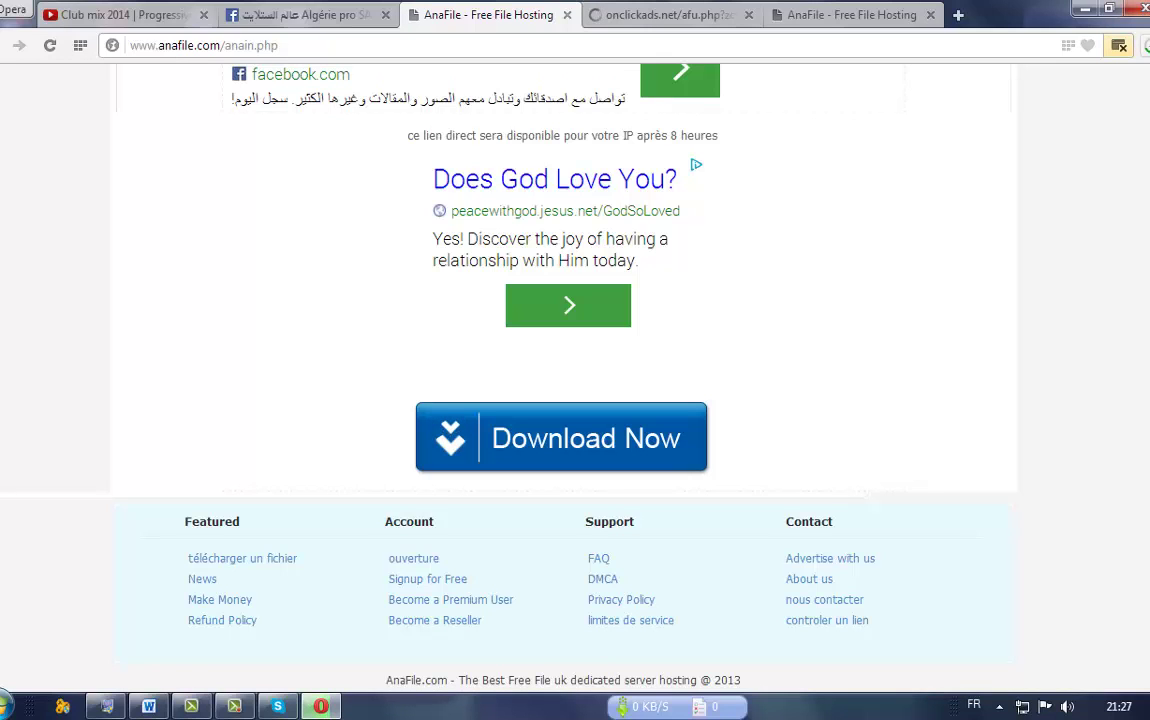
{"action": "left_click", "coordinate": [1119, 45]}
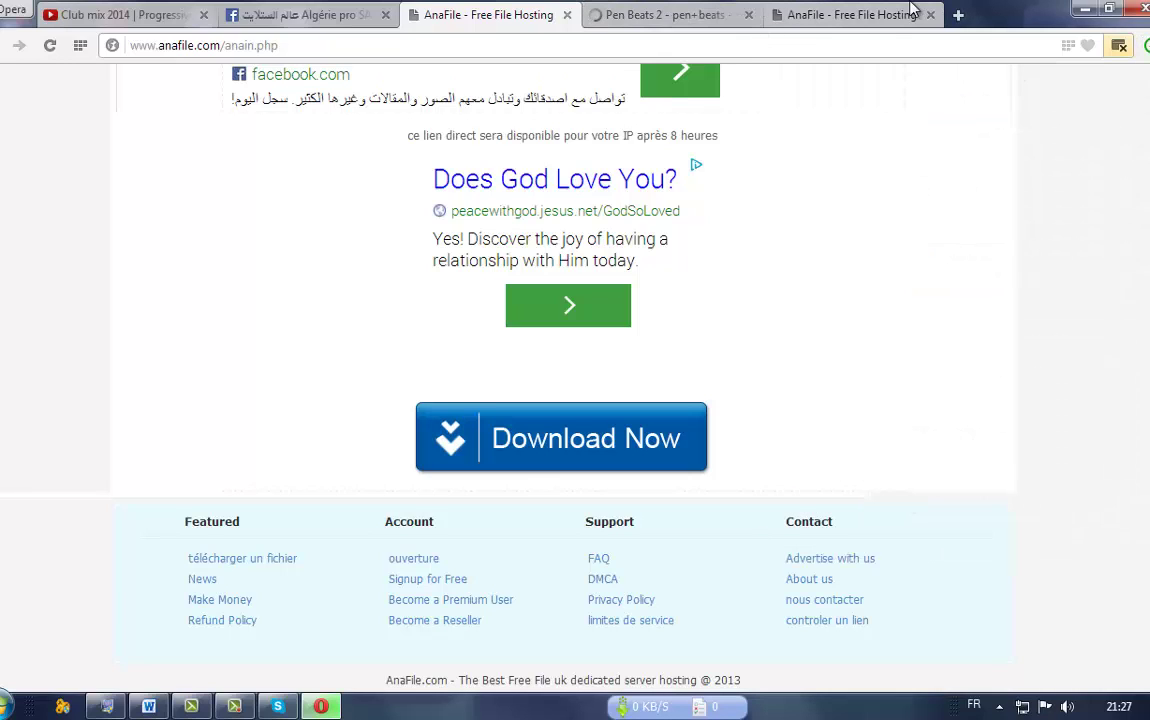
Step: Minimize Opera to show the desktop and refresh the desktop four times
{"action": "left_click", "coordinate": [1087, 10]}
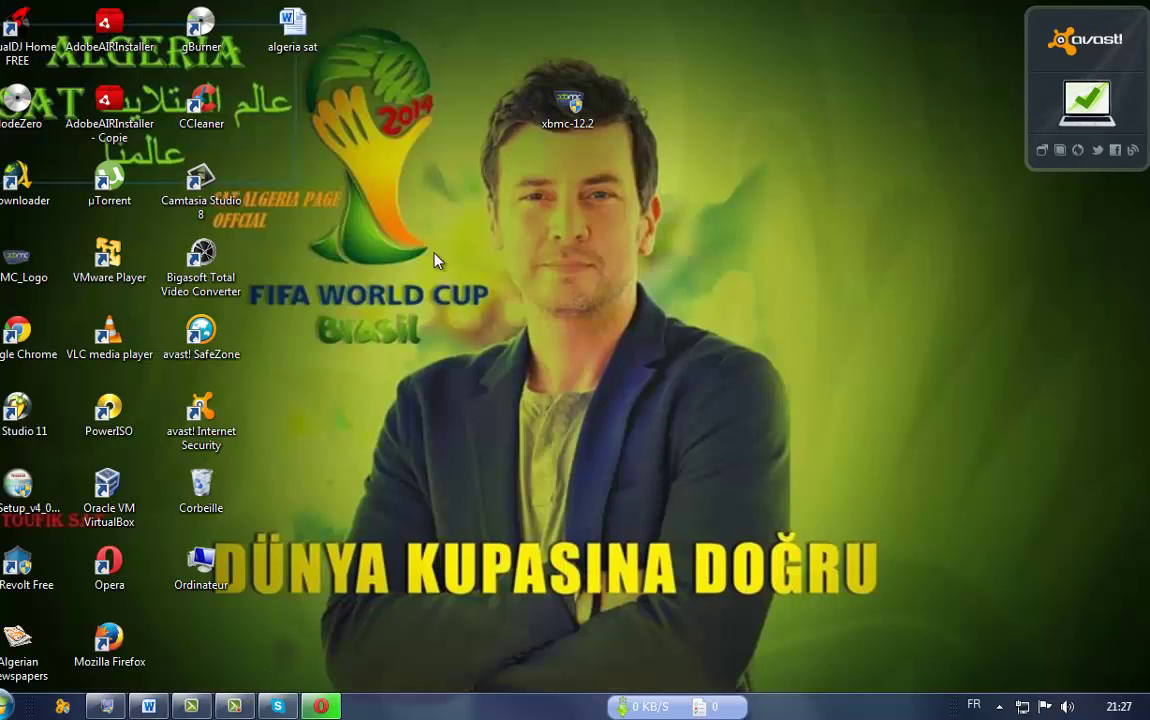
{"action": "right_click", "coordinate": [435, 258]}
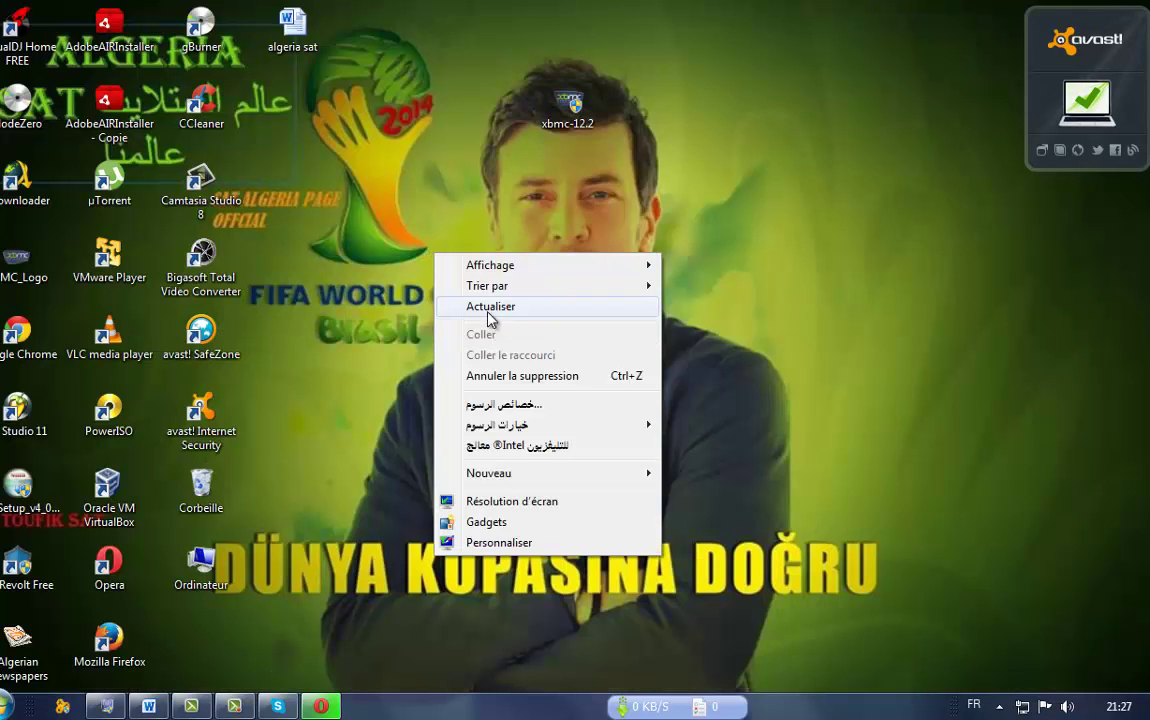
{"action": "left_click", "coordinate": [490, 318]}
{"action": "right_click", "coordinate": [400, 229]}
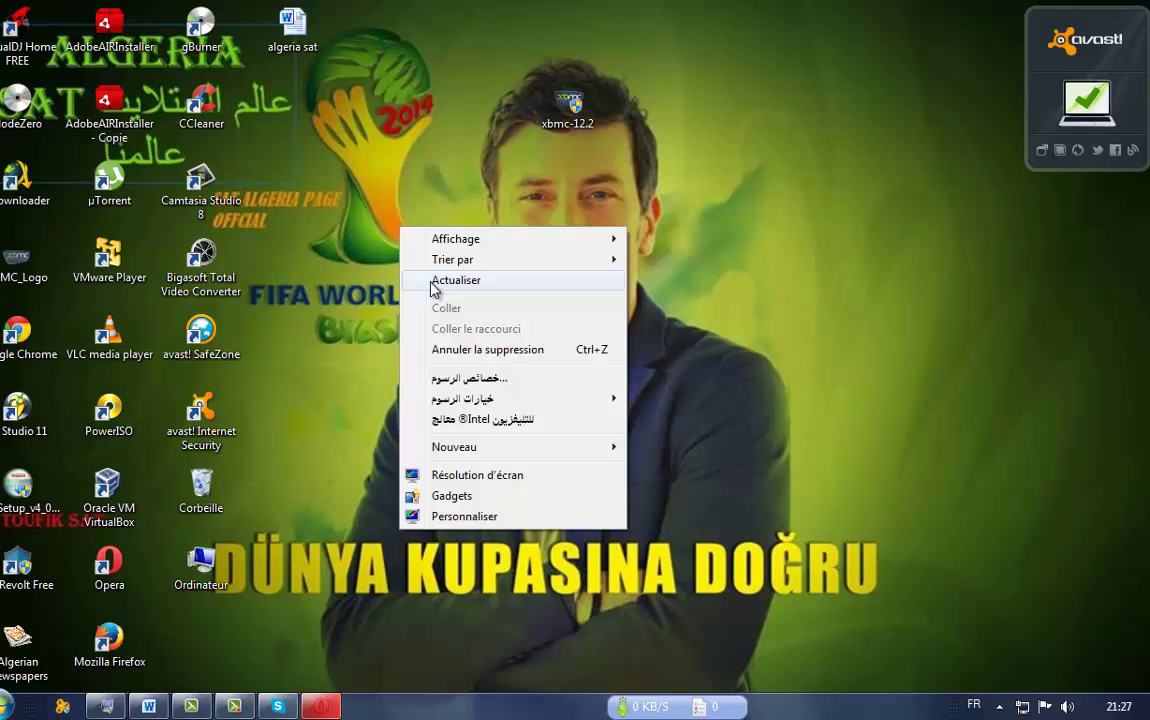
{"action": "left_click", "coordinate": [433, 285]}
{"action": "right_click", "coordinate": [391, 224]}
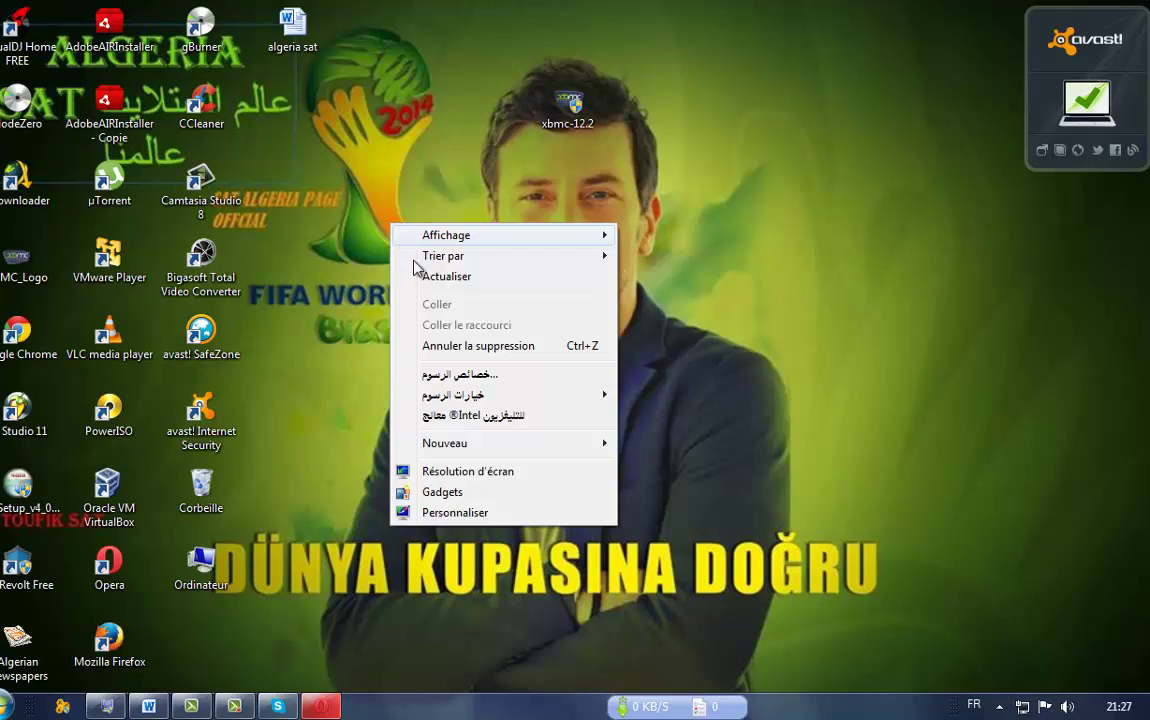
{"action": "left_click", "coordinate": [416, 275]}
{"action": "right_click", "coordinate": [381, 218]}
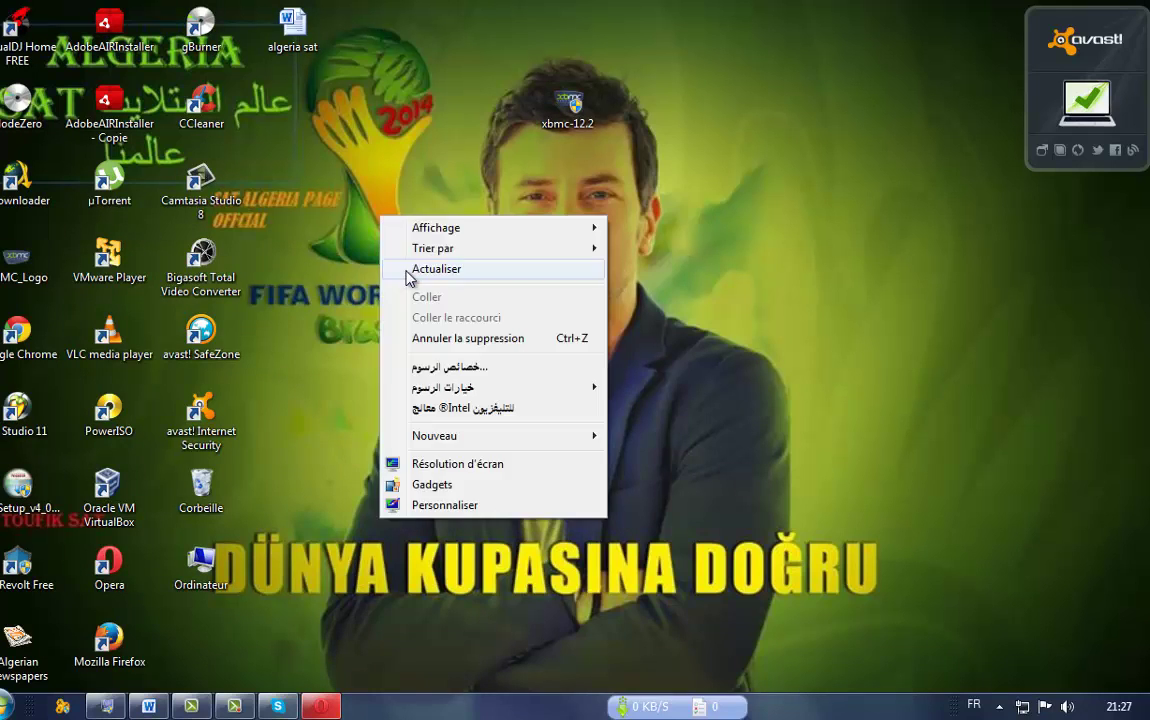
{"action": "left_click", "coordinate": [408, 276]}
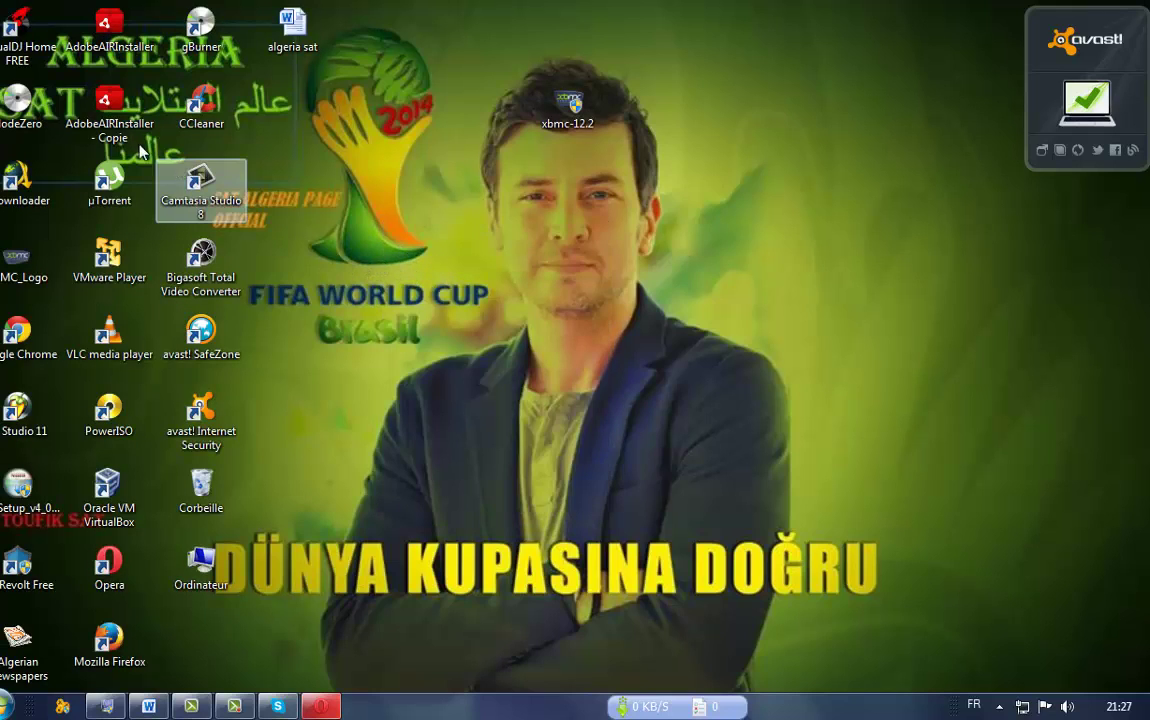
Step: Copy the Navi-X-v37_8_2_3 archive dated 03/06/2014 from the Téléchargements folder and paste it onto the desktop
{"action": "double_click", "coordinate": [201, 580]}
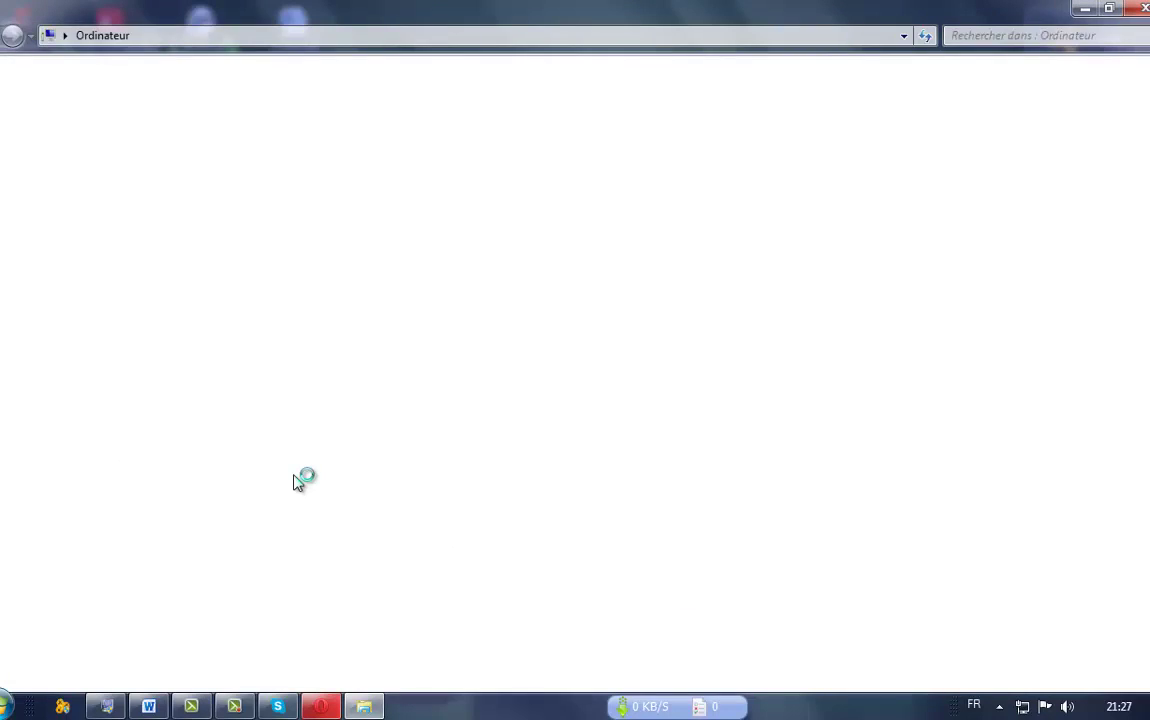
{"action": "left_click", "coordinate": [66, 145]}
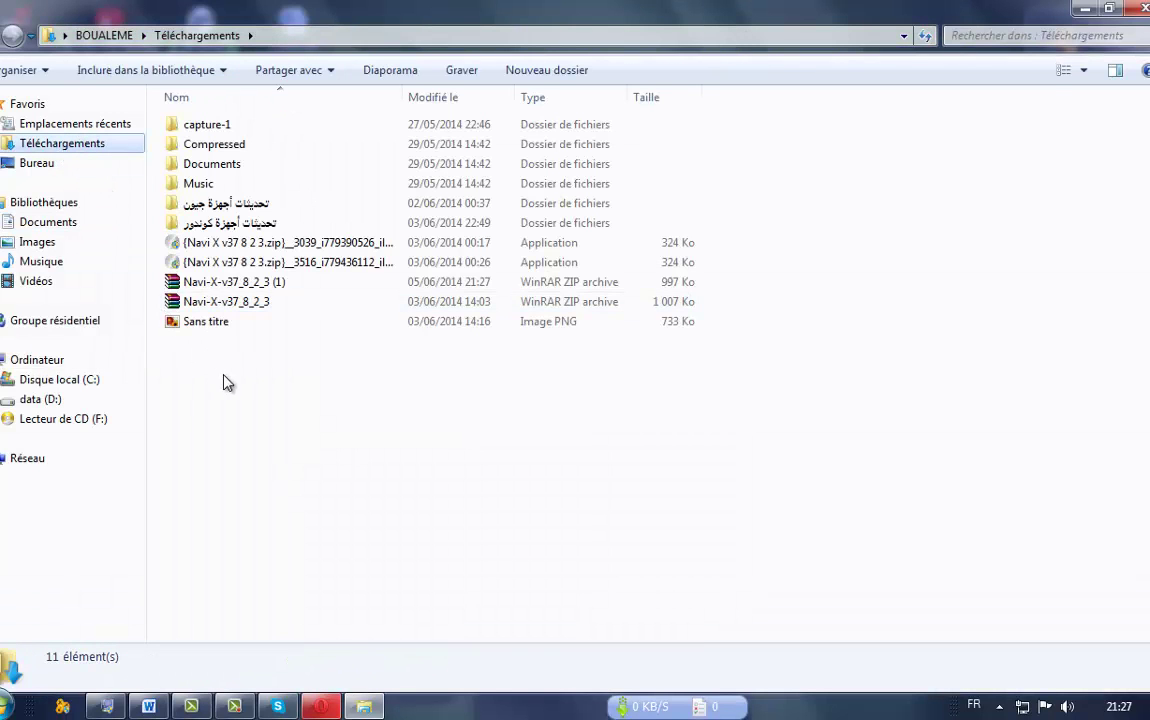
{"action": "left_click", "coordinate": [226, 303]}
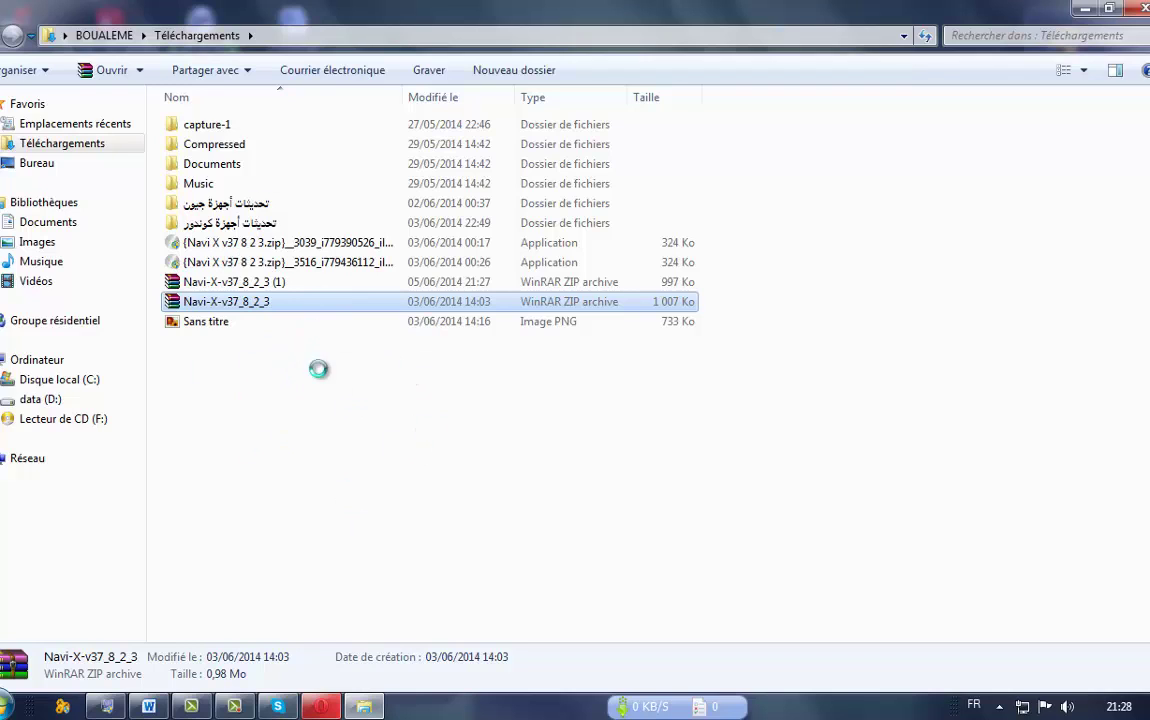
{"action": "right_click", "coordinate": [228, 301]}
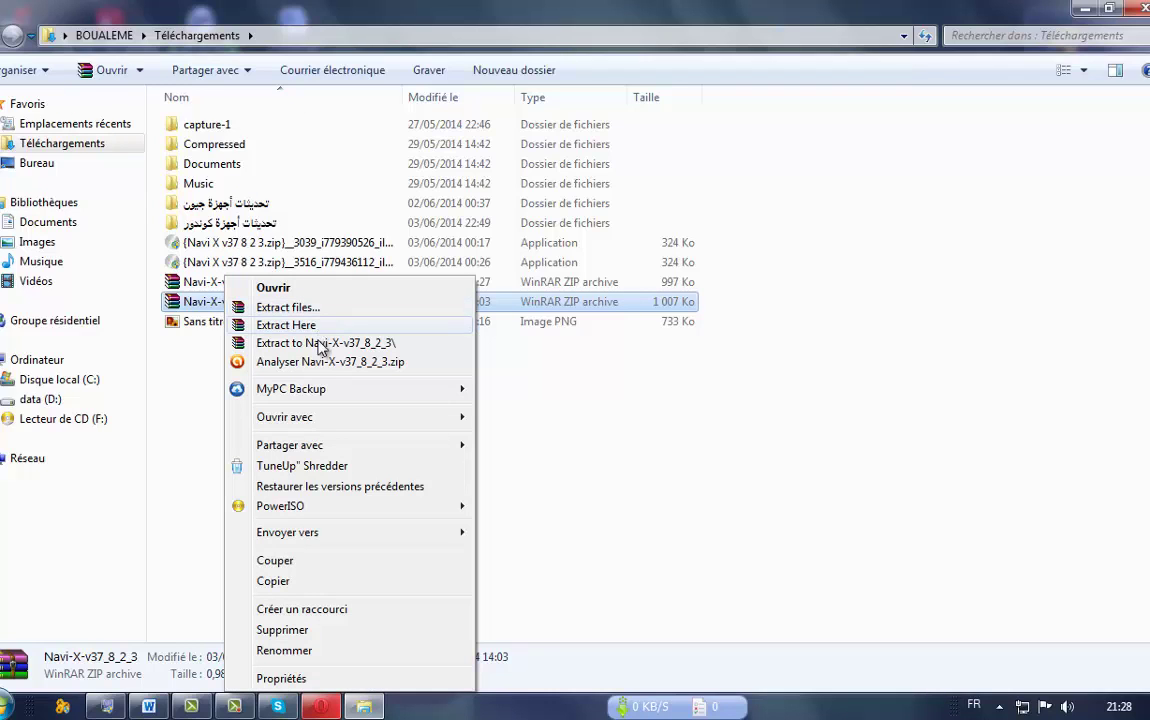
{"action": "left_click", "coordinate": [302, 582]}
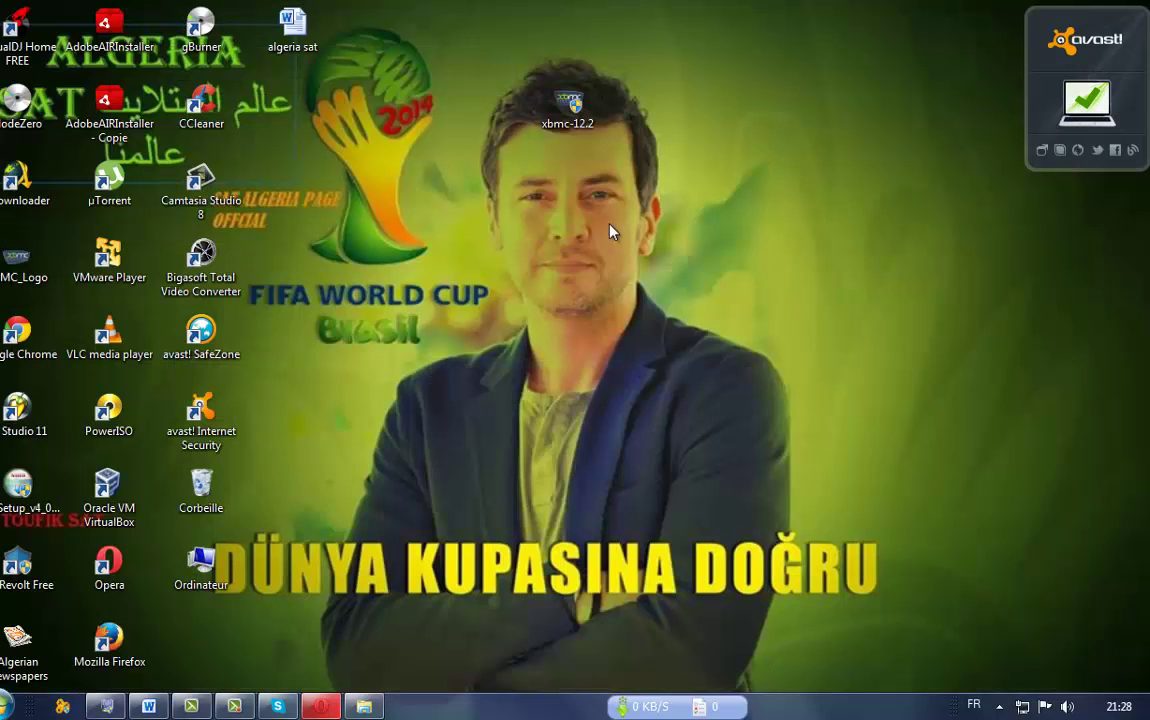
{"action": "right_click", "coordinate": [557, 238]}
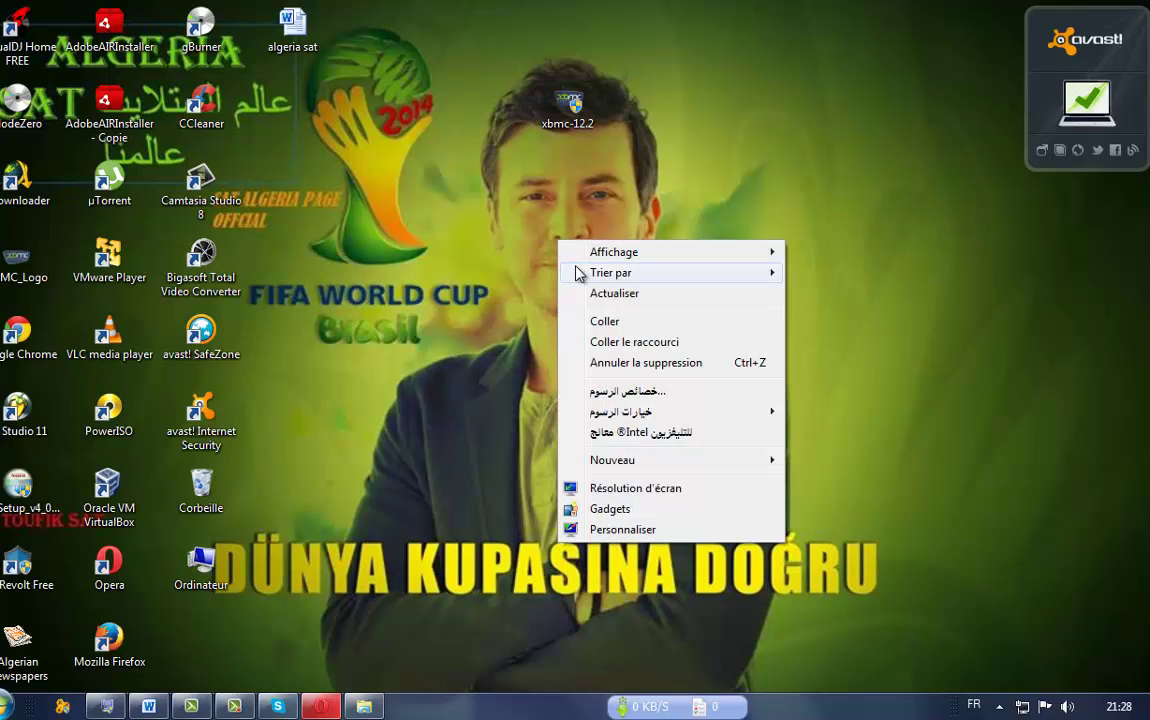
{"action": "left_click", "coordinate": [600, 321]}
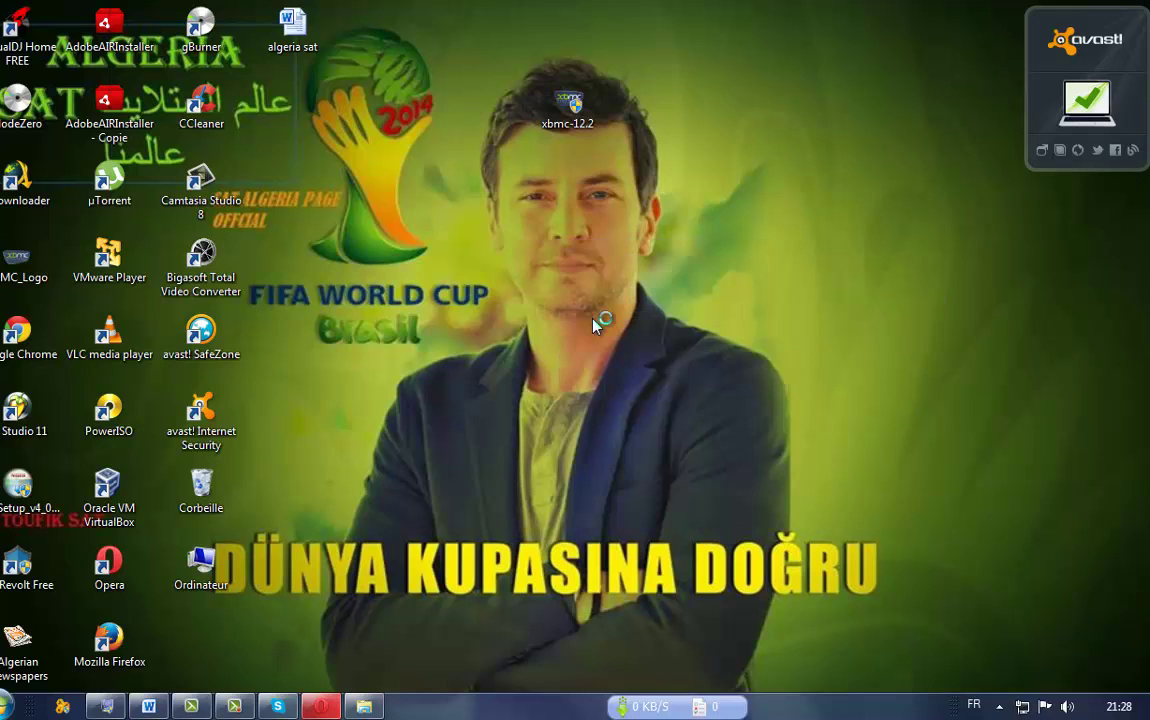
{"action": "left_click_drag", "start_coordinate": [560, 266], "coordinate": [450, 141]}
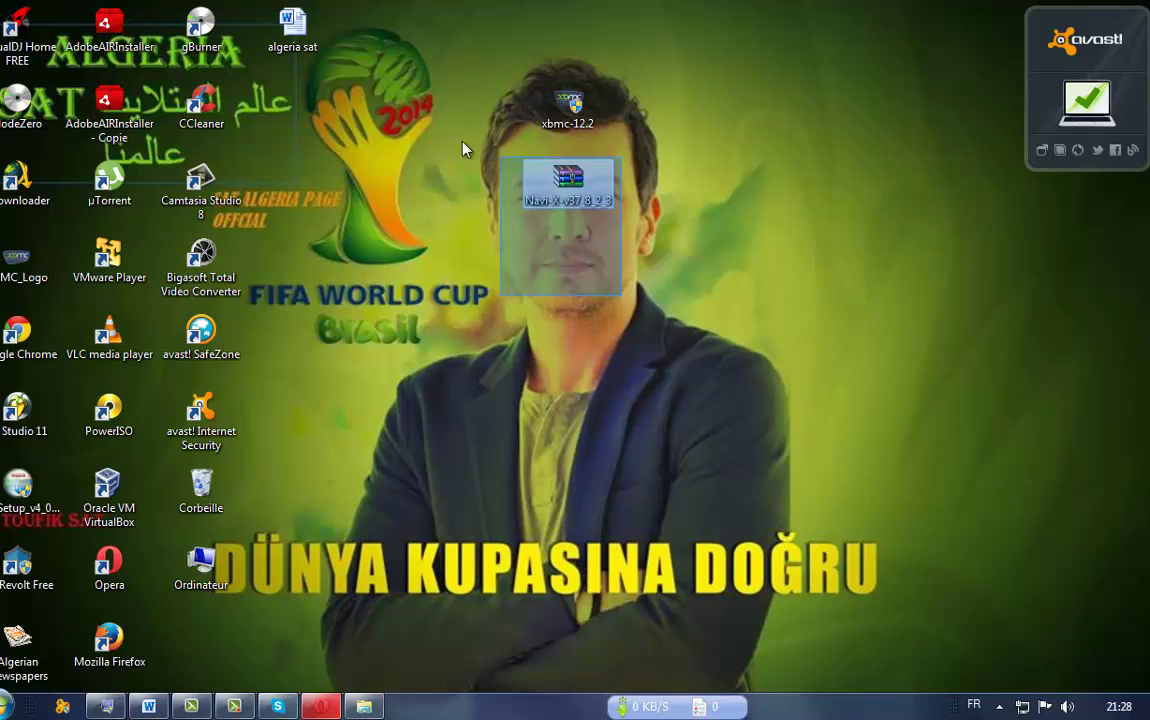
Step: Read the Word document's instructions below the AnaFile link and highlight the C:\Program Files destination path
{"action": "left_click", "coordinate": [148, 706]}
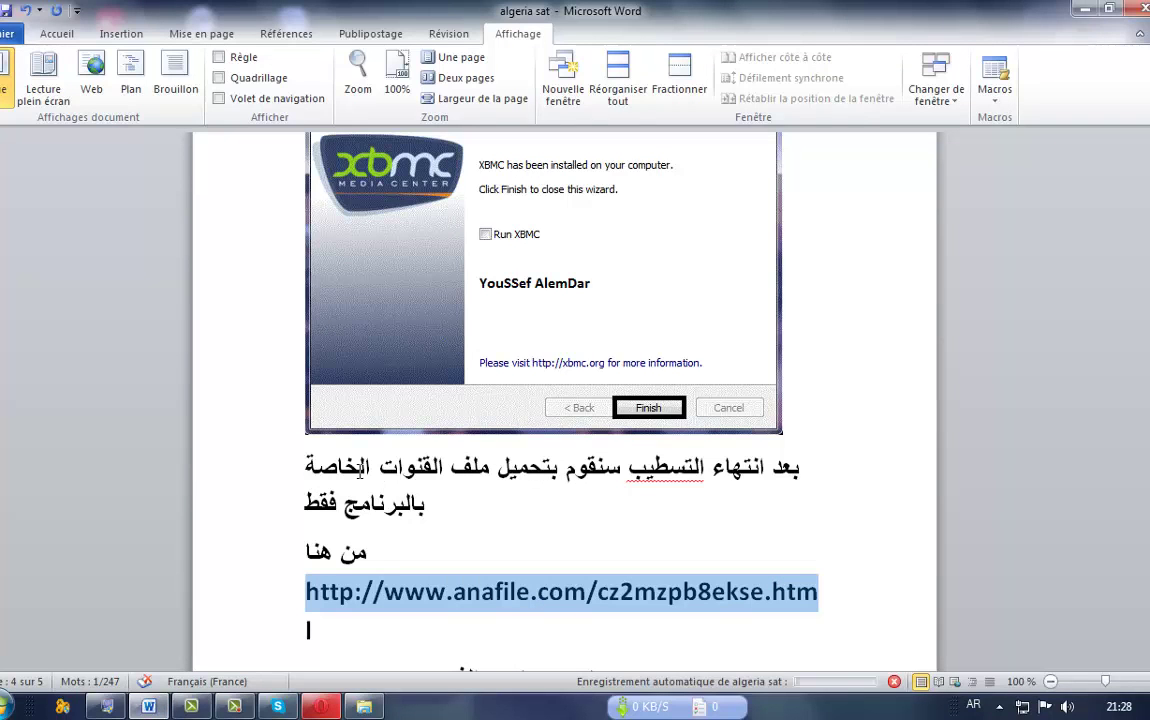
{"action": "scroll", "coordinate": [268, 537], "scroll_direction": "down", "scroll_amount": 1}
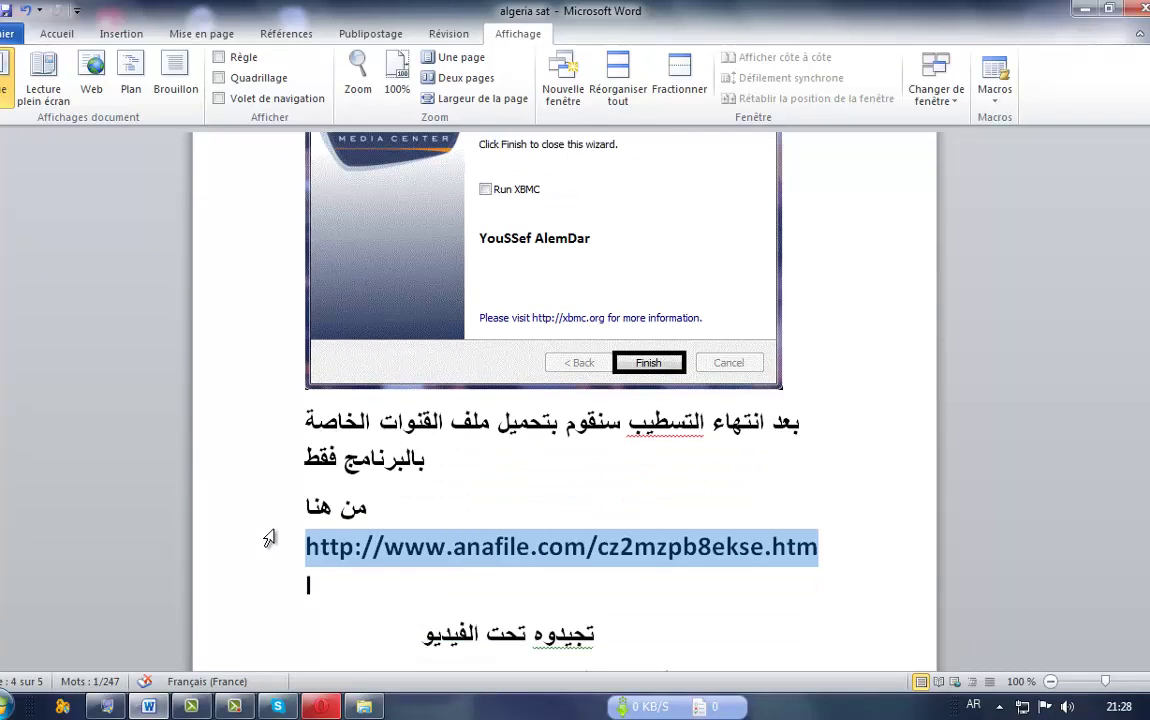
{"action": "scroll", "coordinate": [268, 538], "scroll_direction": "down", "scroll_amount": 1}
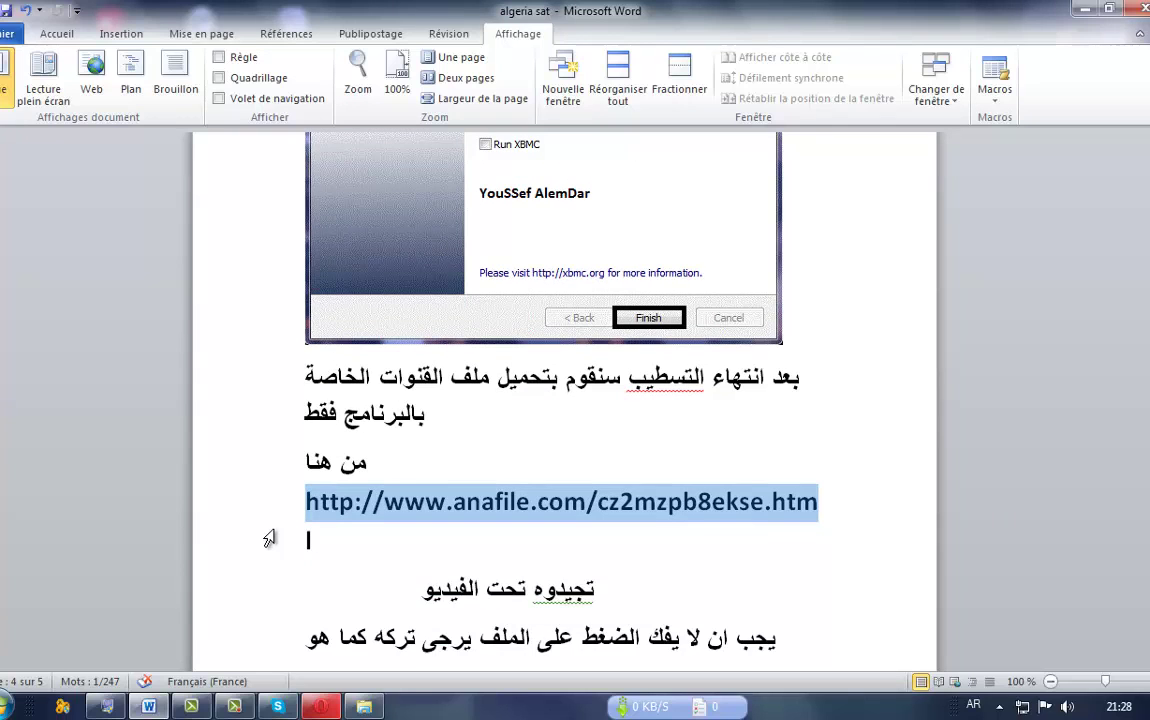
{"action": "scroll", "coordinate": [268, 538], "scroll_direction": "down", "scroll_amount": 1}
{"action": "scroll", "coordinate": [268, 538], "scroll_direction": "down", "scroll_amount": 1}
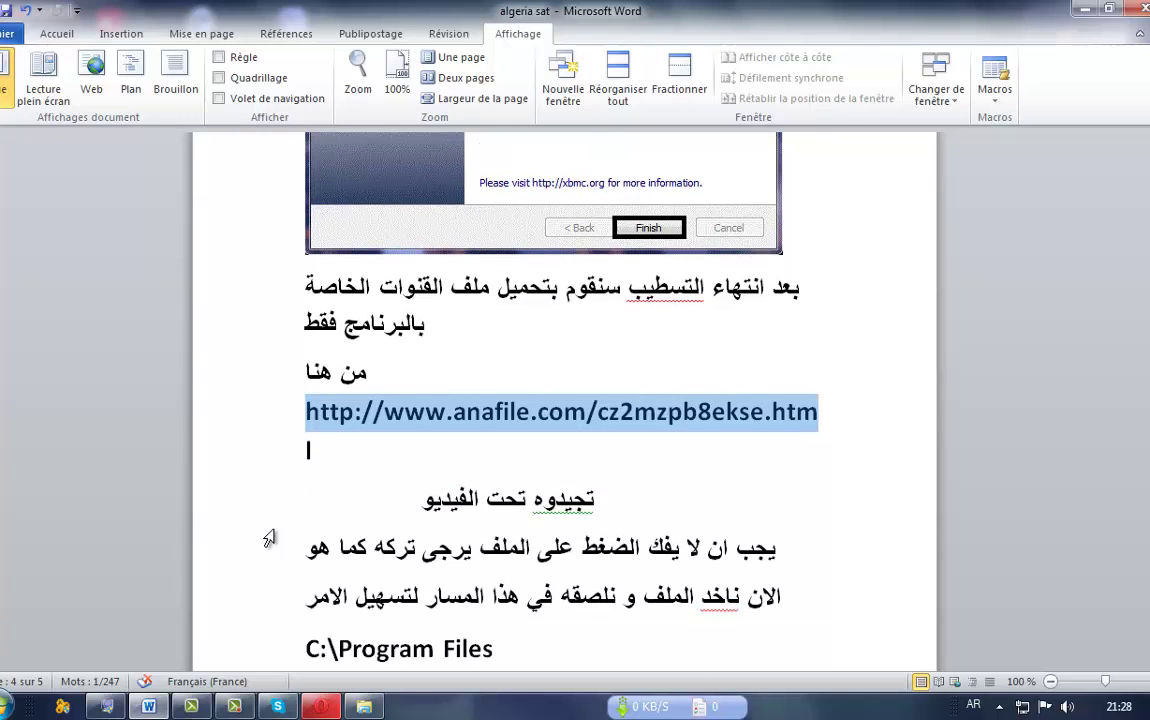
{"action": "scroll", "coordinate": [268, 538], "scroll_direction": "down", "scroll_amount": 1}
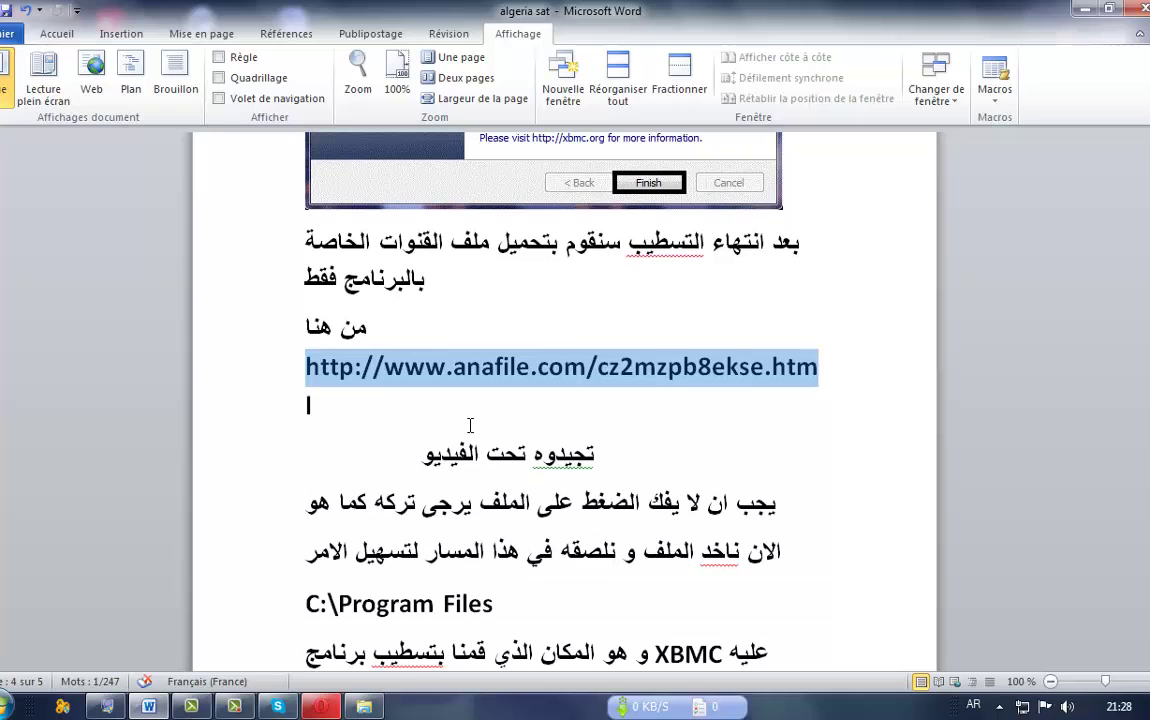
{"action": "left_click_drag", "start_coordinate": [651, 446], "coordinate": [388, 625]}
{"action": "left_click_drag", "start_coordinate": [408, 567], "coordinate": [643, 480]}
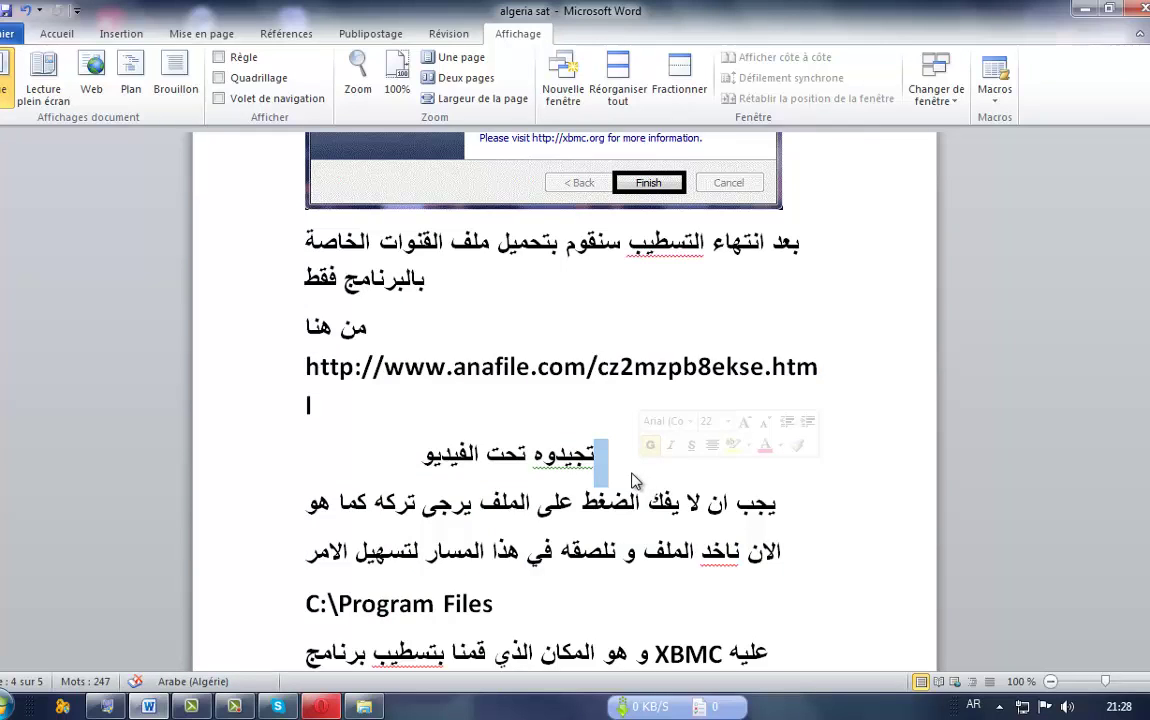
{"action": "scroll", "coordinate": [632, 474], "scroll_direction": "down", "scroll_amount": 1}
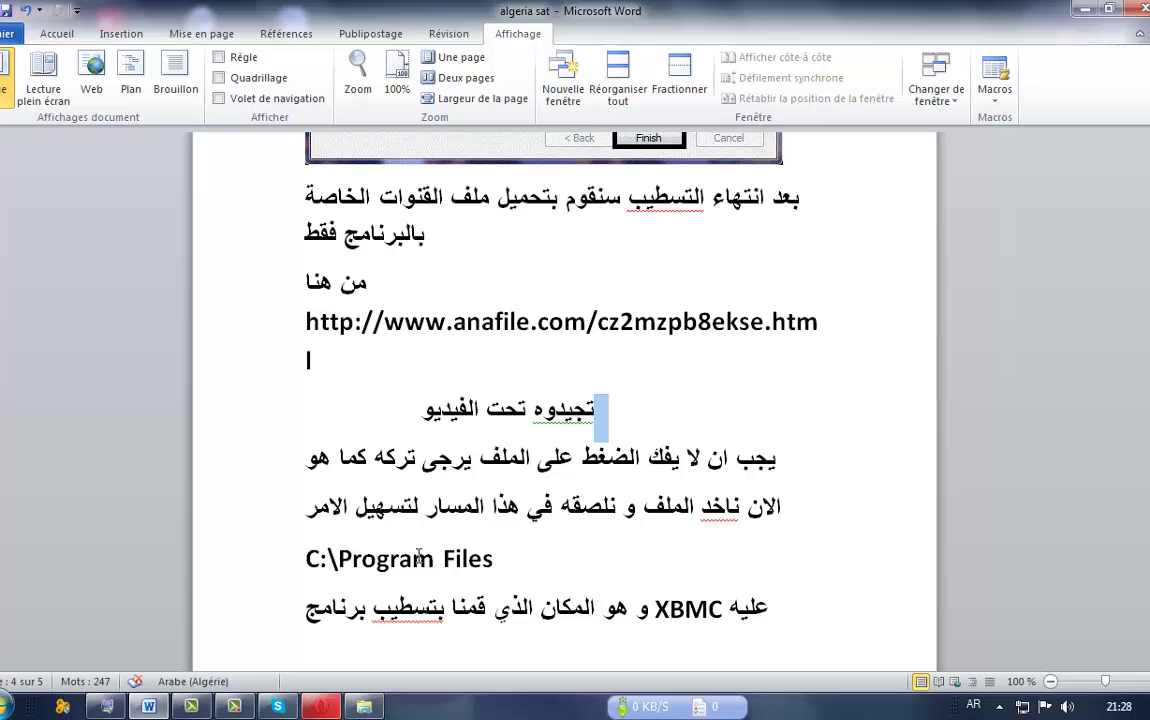
{"action": "left_click_drag", "start_coordinate": [300, 560], "coordinate": [500, 560]}
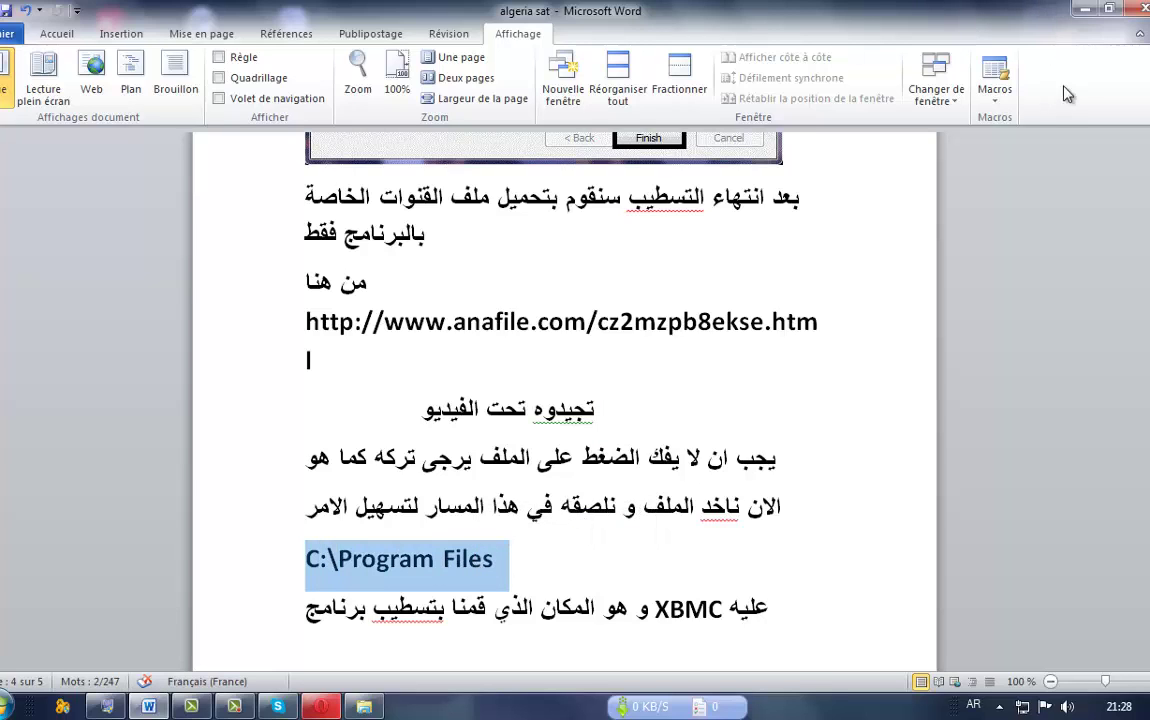
{"action": "left_click", "coordinate": [1084, 12]}
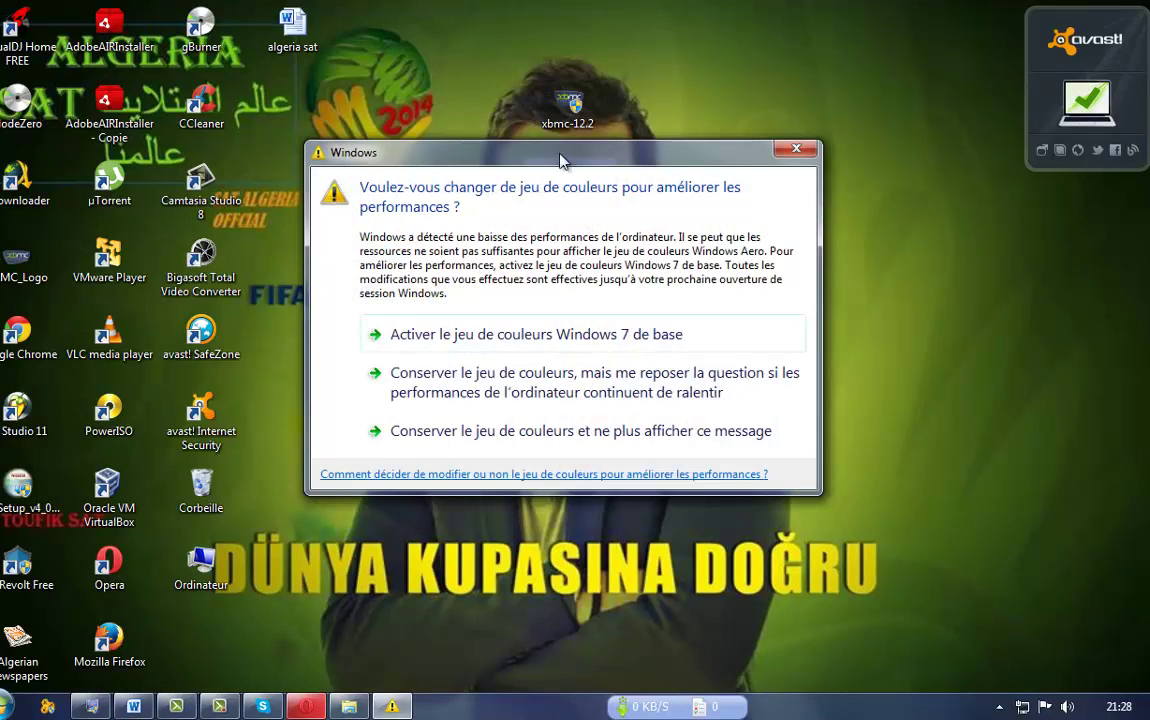
Step: Dismiss the Windows colour scheme prompt and inspect the contents of the desktop's Navi-X-v37_8_2_3 archive in WinRAR without extracting it
{"action": "left_click", "coordinate": [796, 150]}
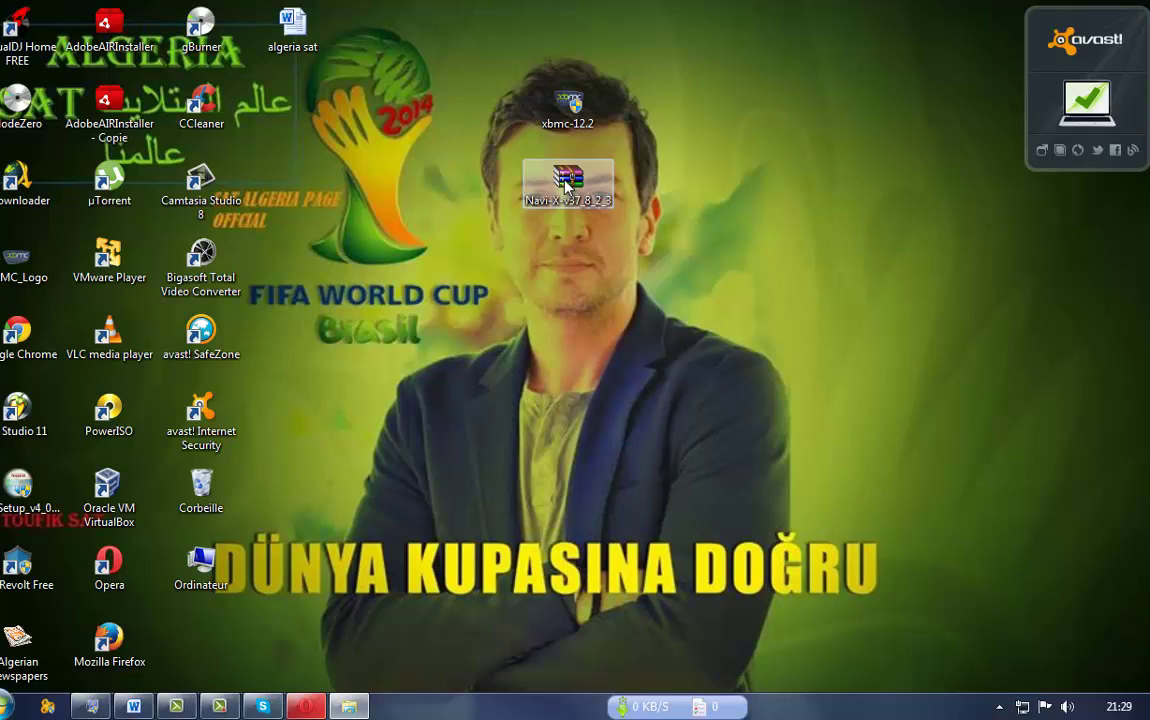
{"action": "double_click", "coordinate": [566, 182]}
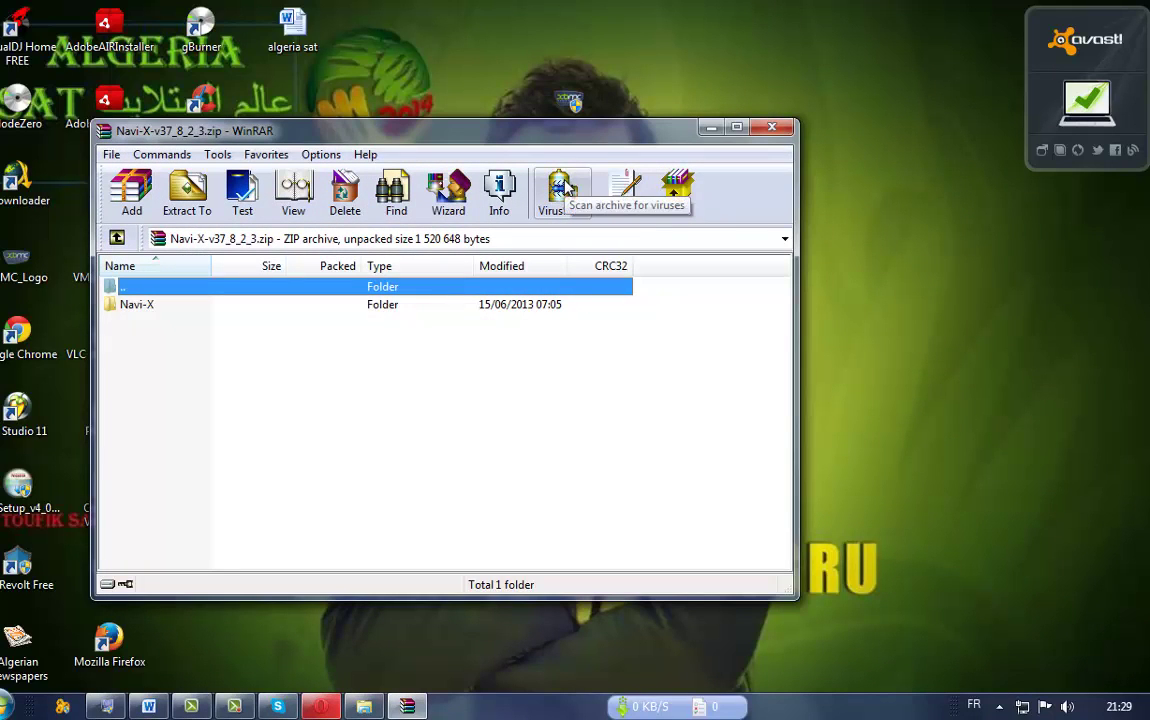
{"action": "left_click", "coordinate": [767, 129]}
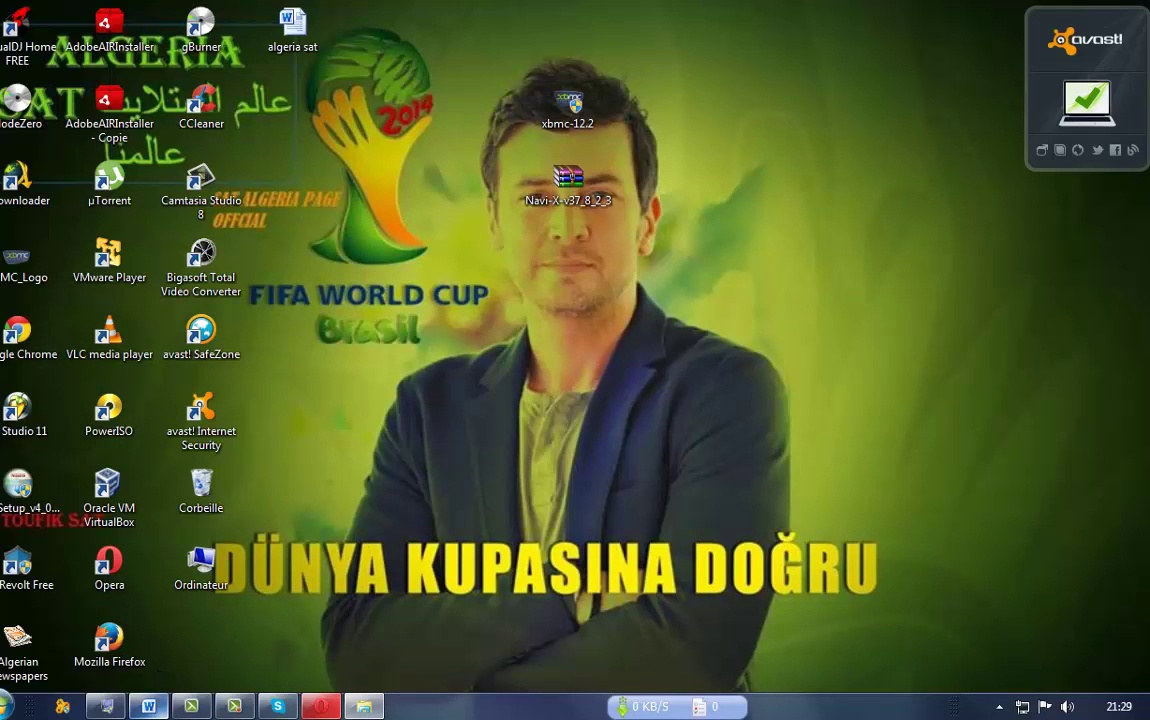
{"action": "left_click", "coordinate": [148, 706]}
{"action": "left_click", "coordinate": [148, 706]}
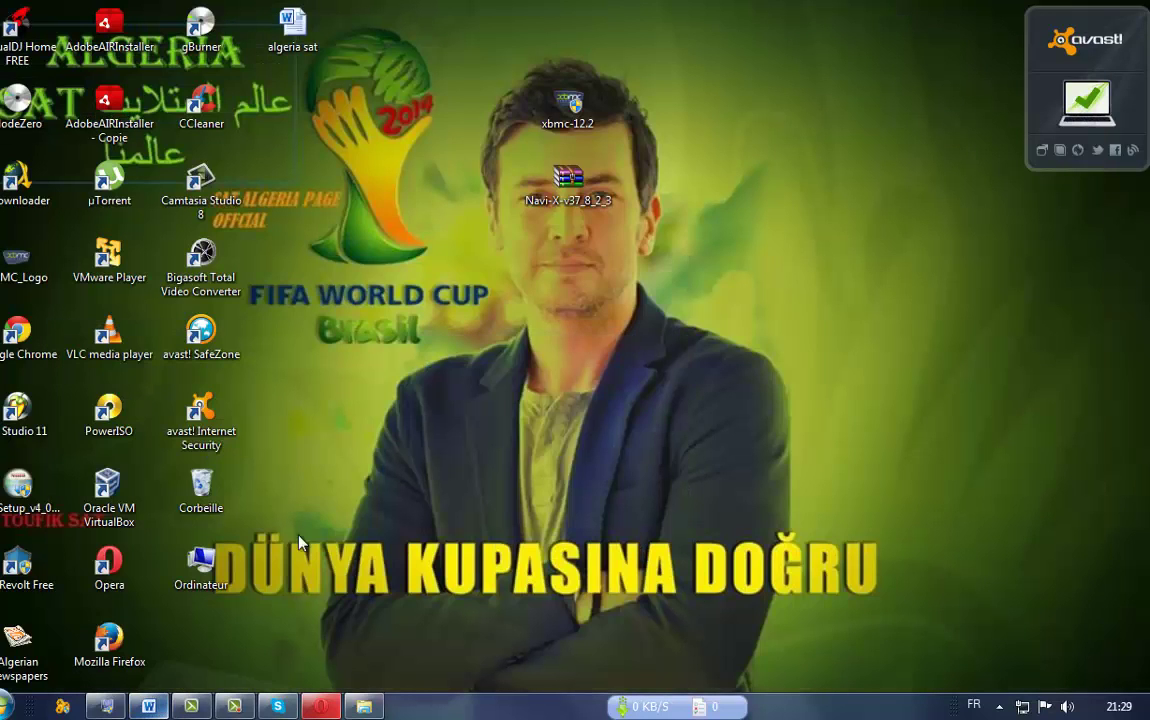
Step: Copy the Navi-X-v37_8_2_3 archive from the desktop to the clipboard
{"action": "double_click", "coordinate": [560, 182]}
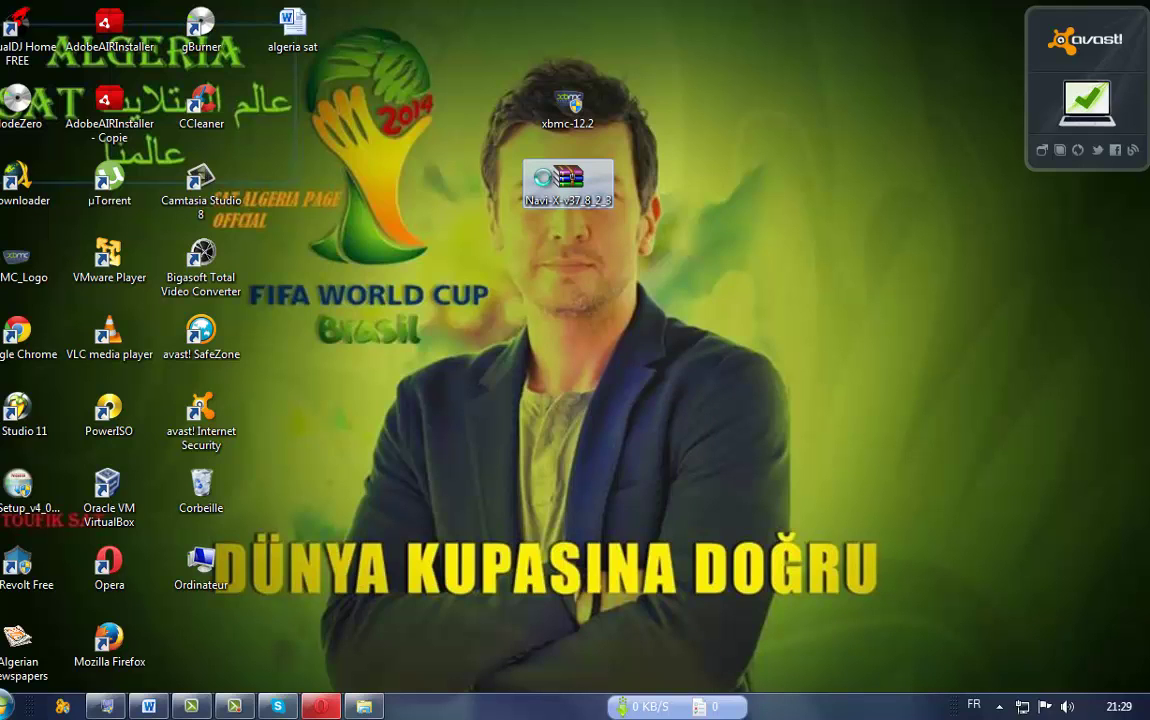
{"action": "right_click", "coordinate": [545, 183]}
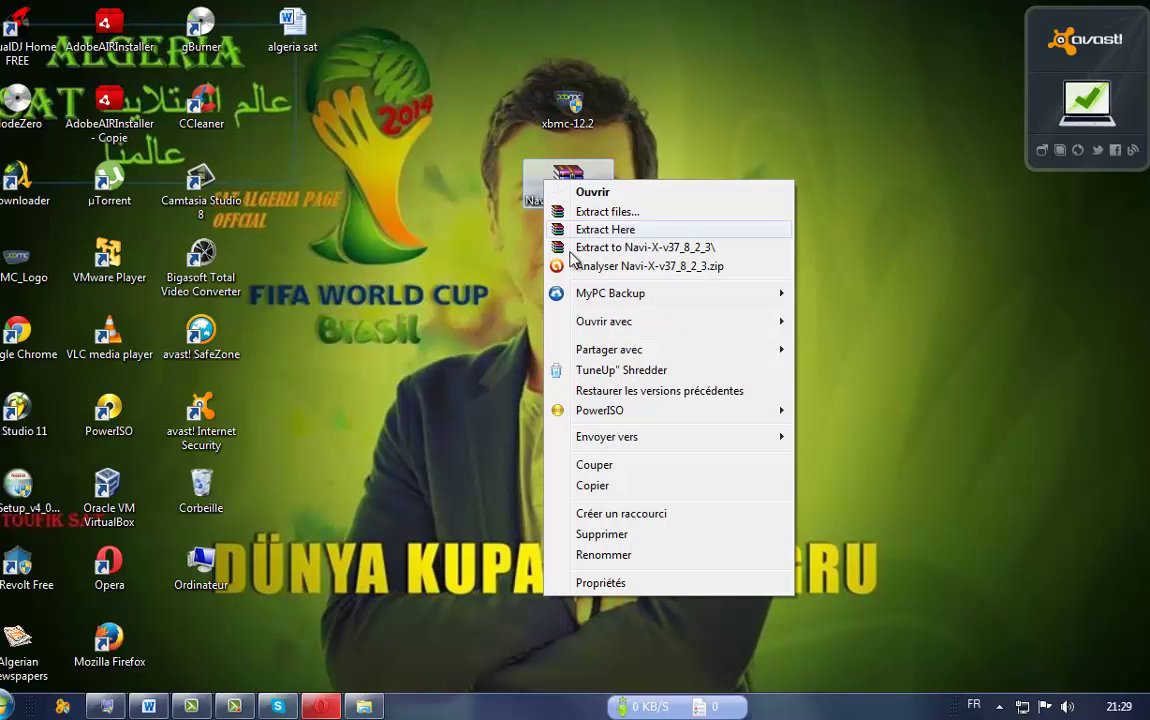
{"action": "left_click", "coordinate": [565, 486]}
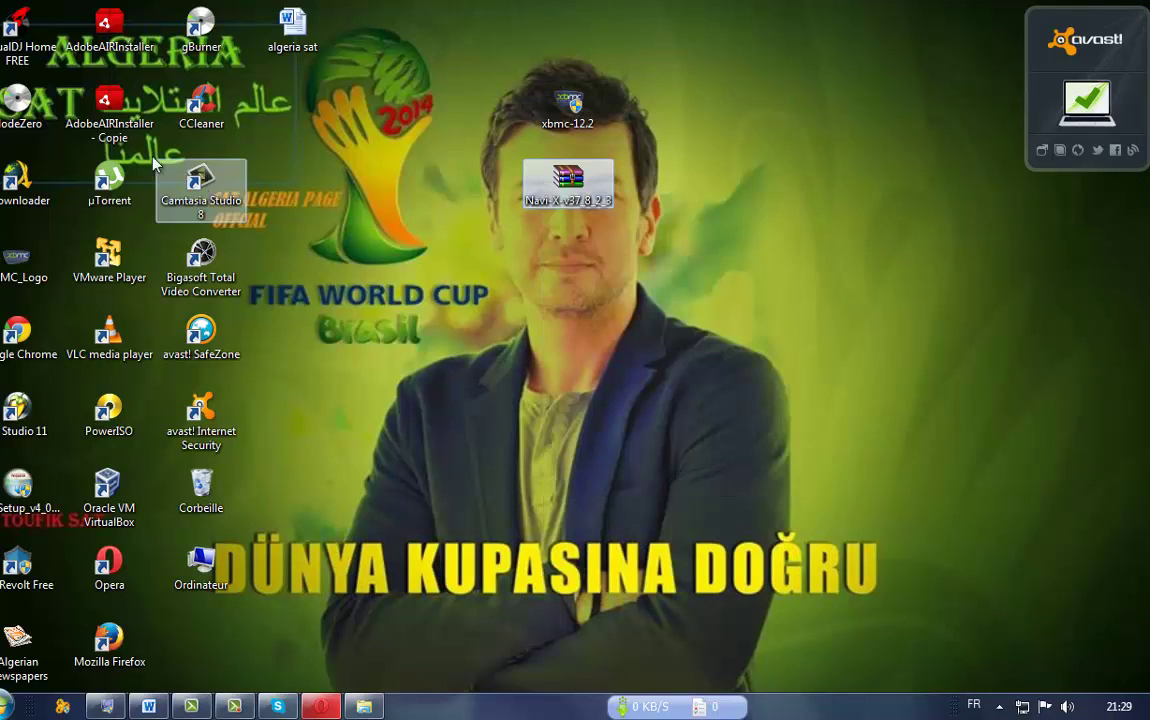
Step: Open the C:\Program Files folder in Windows Explorer and find the Navi-X-v37_8_2_3 archive at the end of its contents
{"action": "double_click", "coordinate": [200, 575]}
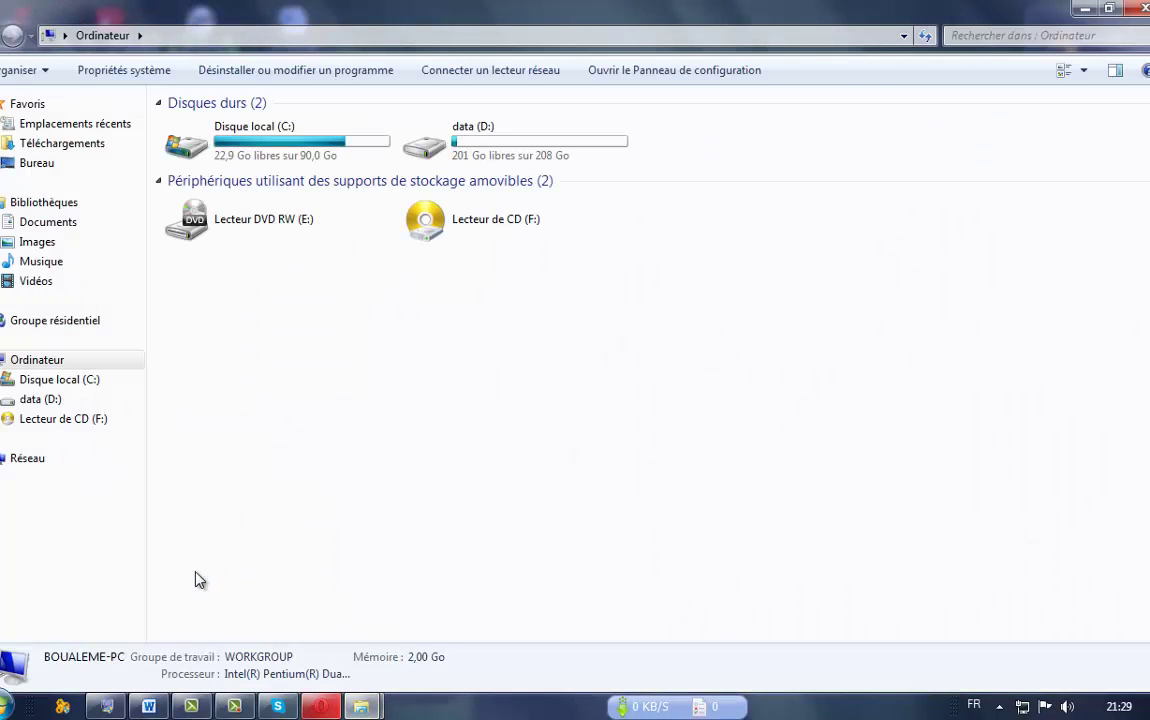
{"action": "left_click", "coordinate": [268, 148]}
{"action": "double_click", "coordinate": [268, 148]}
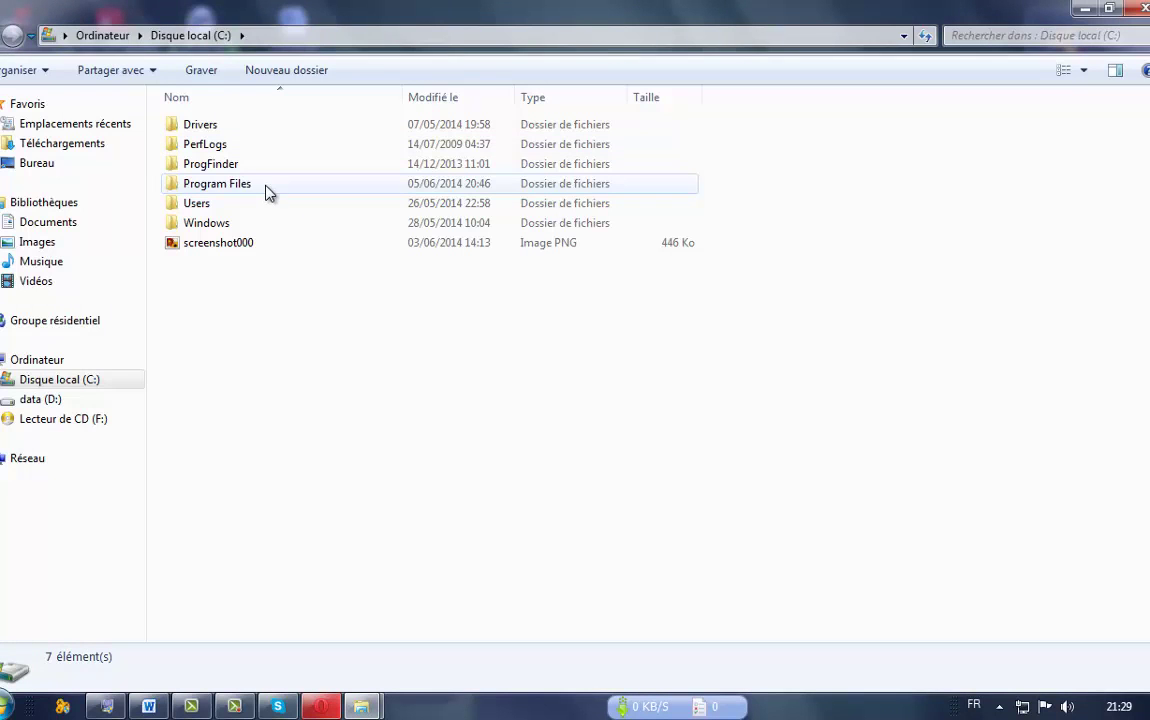
{"action": "double_click", "coordinate": [193, 193]}
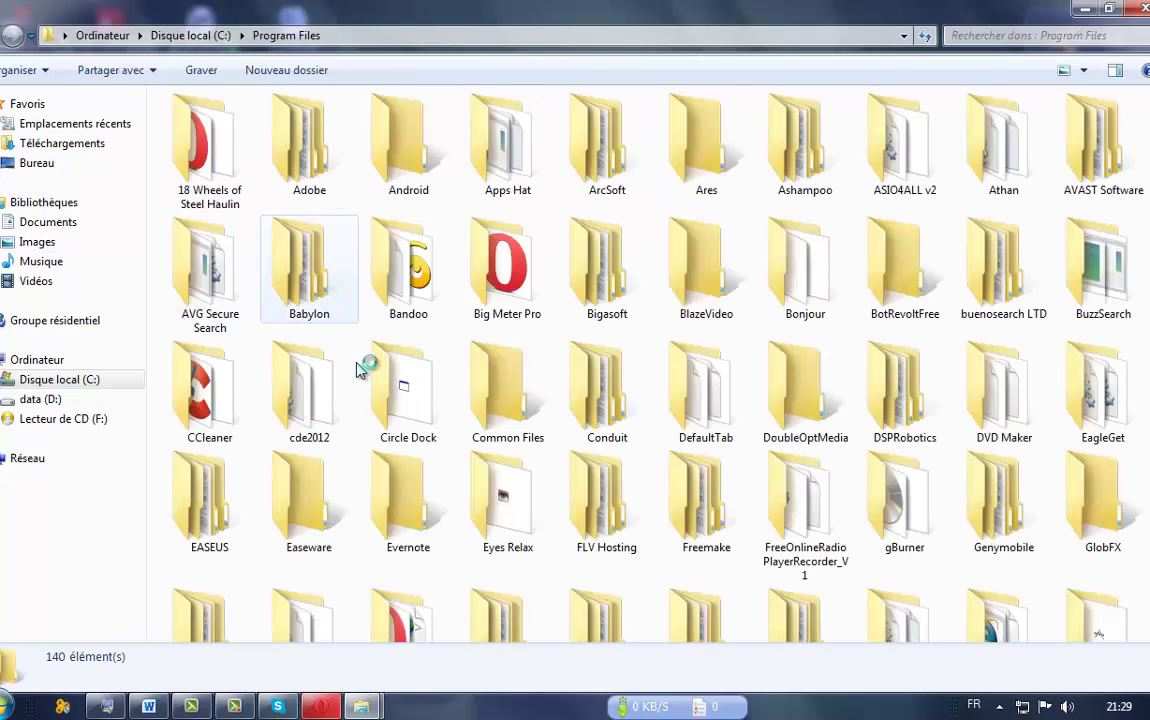
{"action": "scroll", "coordinate": [372, 376], "scroll_direction": "down", "scroll_amount": 6}
{"action": "scroll", "coordinate": [368, 378], "scroll_direction": "down", "scroll_amount": 4}
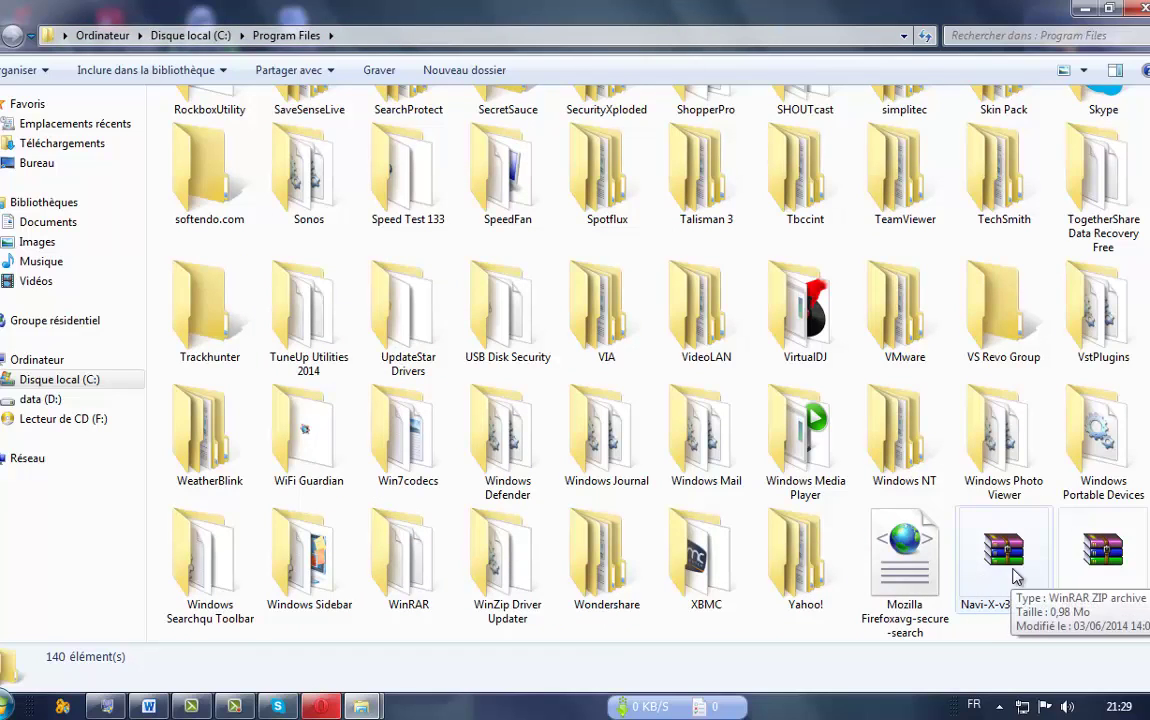
Step: Try to paste the copied Navi-X-v37_8_2_3 archive into C:\Program Files, cancel the file conflict dialog, and select the archive already there
{"action": "right_click", "coordinate": [741, 622]}
{"action": "left_click", "coordinate": [788, 487]}
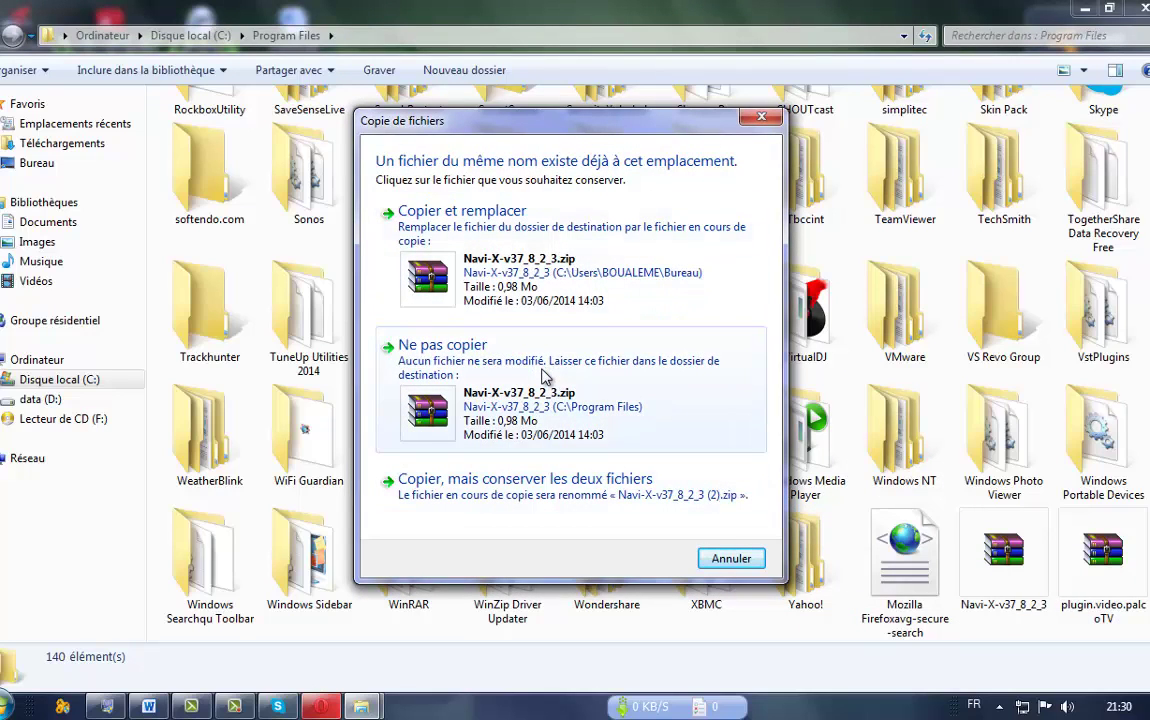
{"action": "left_click", "coordinate": [760, 119]}
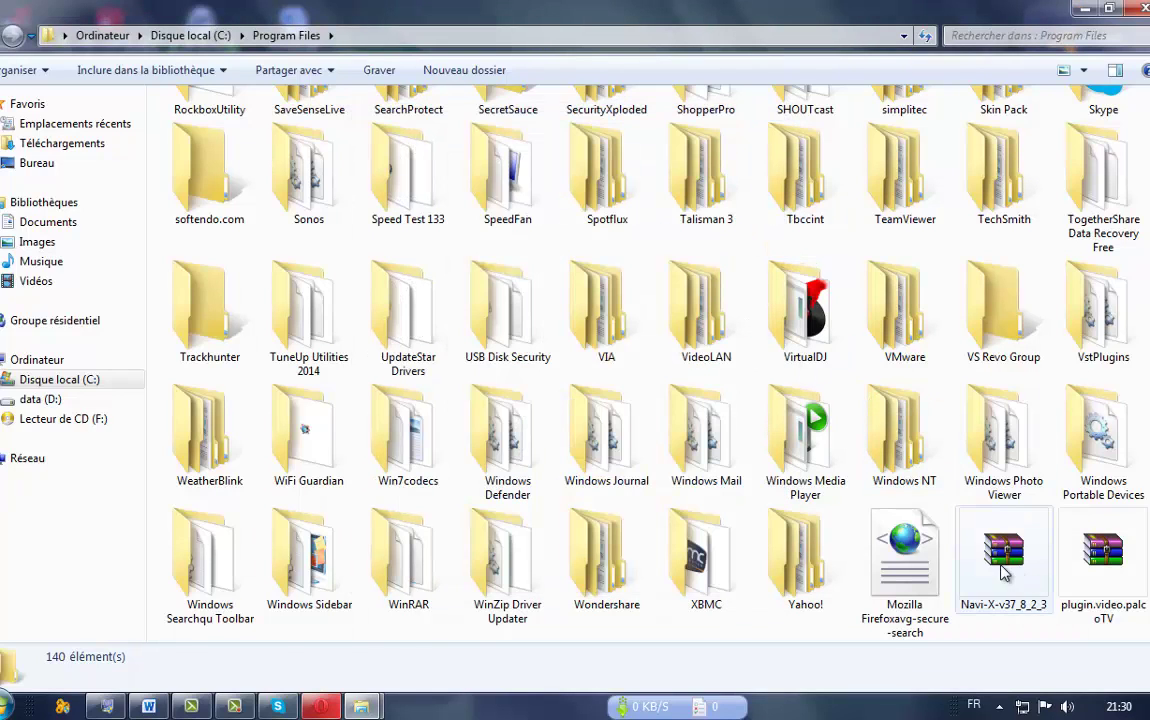
{"action": "left_click", "coordinate": [1004, 570]}
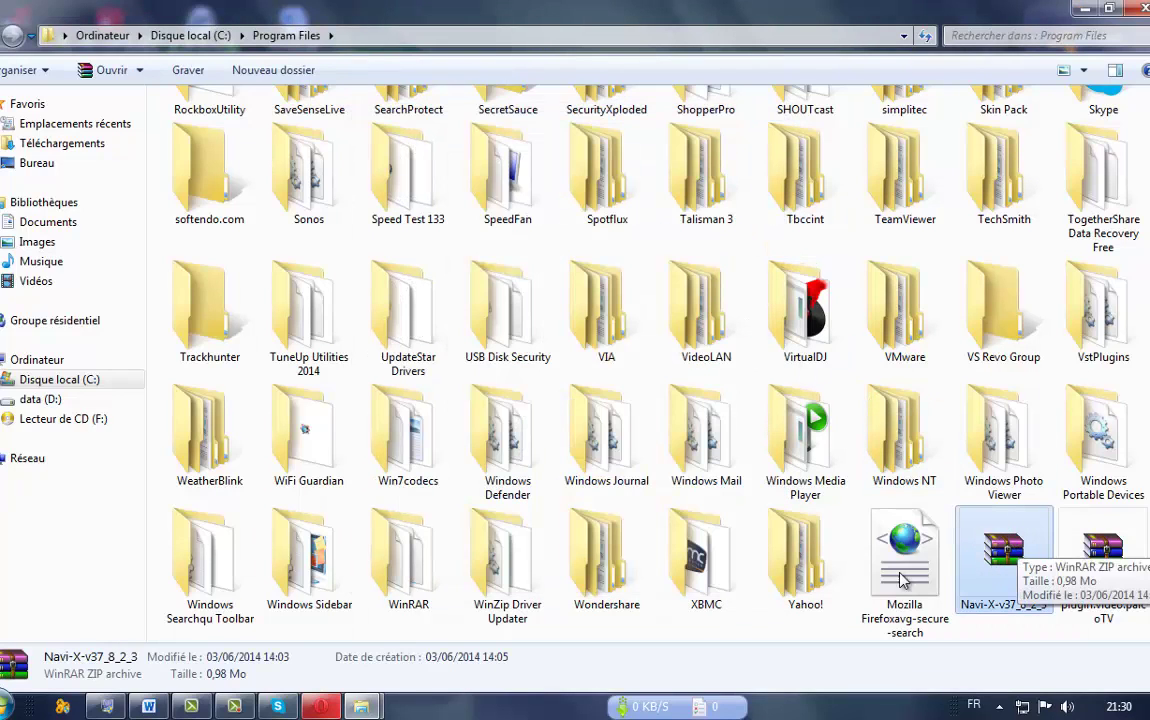
Step: In the Word document, split off "XBMC عليه" and delete the rest of the line below C:\Program Files
{"action": "left_click", "coordinate": [150, 707]}
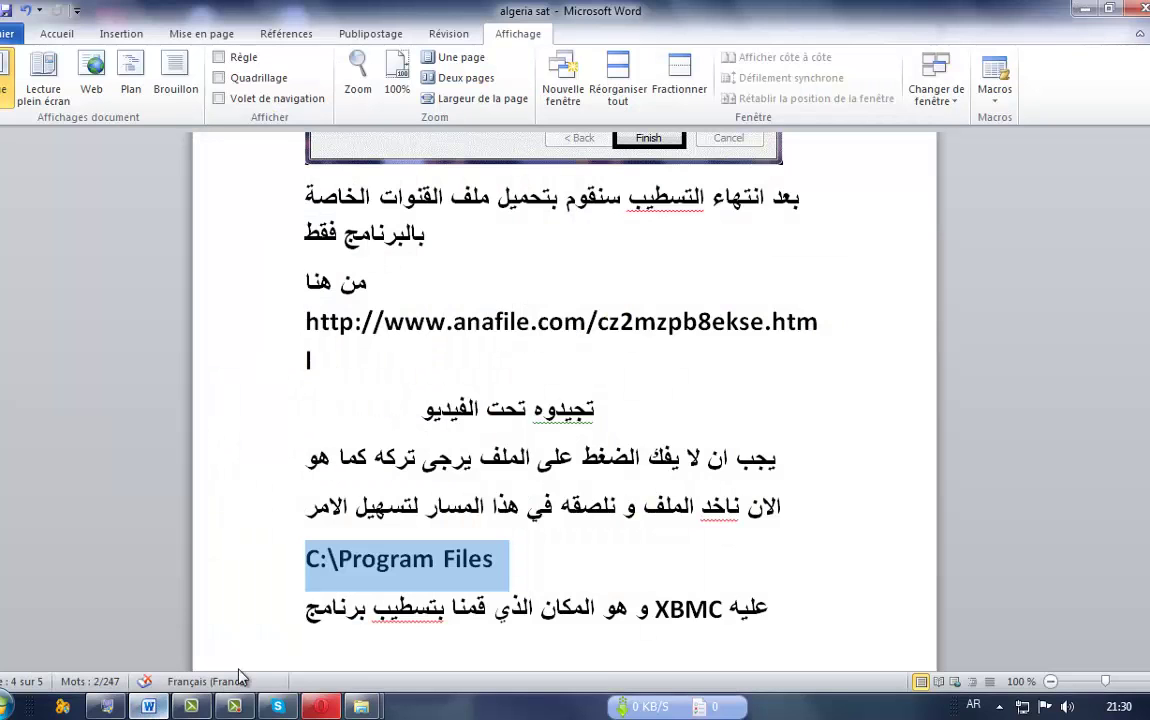
{"action": "left_click", "coordinate": [298, 612]}
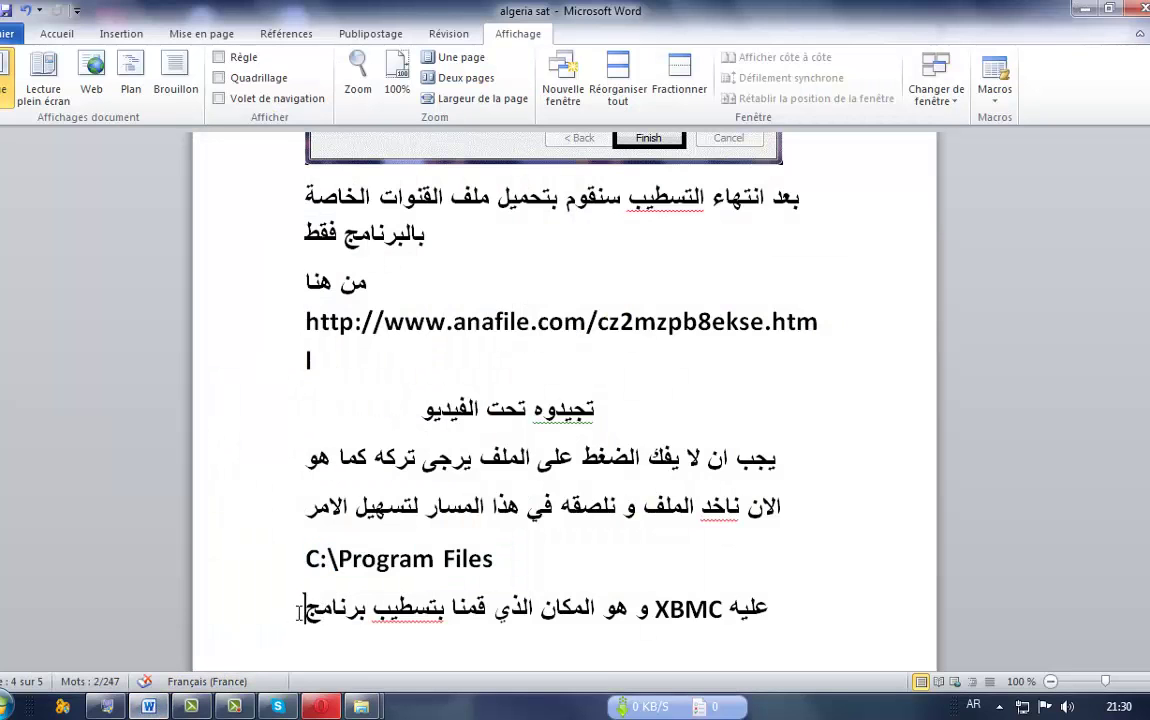
{"action": "key", "text": "Return"}
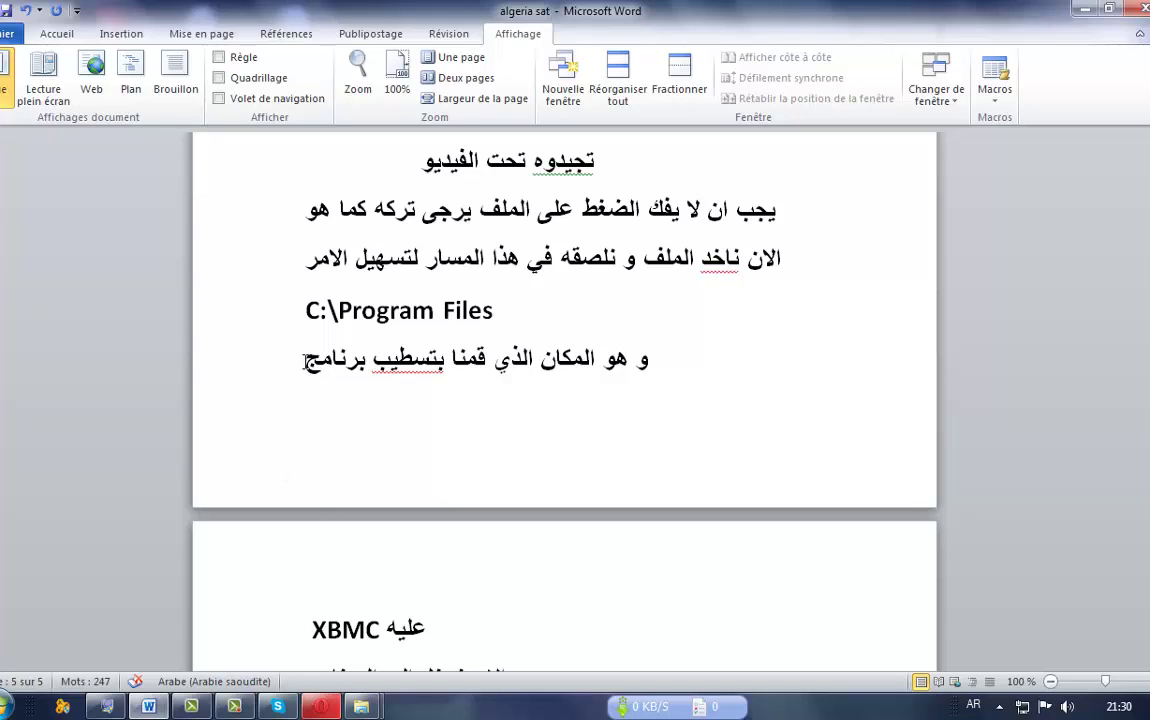
{"action": "key", "text": "BackSpace"}
{"action": "key", "text": "BackSpace"}
{"action": "key", "text": "BackSpace"}
{"action": "key", "text": "BackSpace"}
{"action": "key", "text": "BackSpace"}
{"action": "key", "text": "BackSpace"}
{"action": "key", "text": "BackSpace"}
{"action": "key", "text": "BackSpace"}
{"action": "key", "text": "BackSpace"}
{"action": "key", "text": "BackSpace"}
{"action": "key", "text": "BackSpace"}
{"action": "key", "text": "BackSpace"}
{"action": "key", "text": "BackSpace"}
{"action": "key", "text": "BackSpace"}
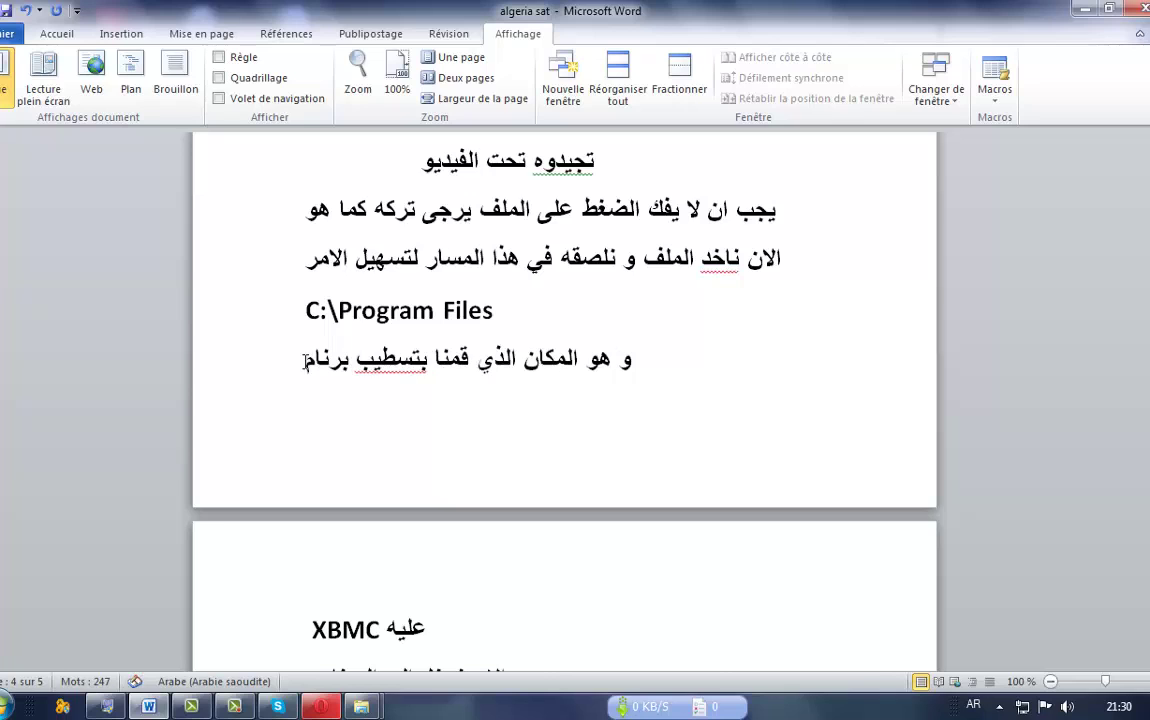
{"action": "key", "text": "BackSpace"}
{"action": "key", "text": "BackSpace"}
{"action": "key", "text": "BackSpace"}
{"action": "key", "text": "BackSpace"}
{"action": "key", "text": "BackSpace"}
{"action": "key", "text": "BackSpace"}
{"action": "key", "text": "BackSpace"}
{"action": "key", "text": "BackSpace"}
{"action": "key", "text": "BackSpace"}
{"action": "key", "text": "BackSpace"}
{"action": "key", "text": "BackSpace"}
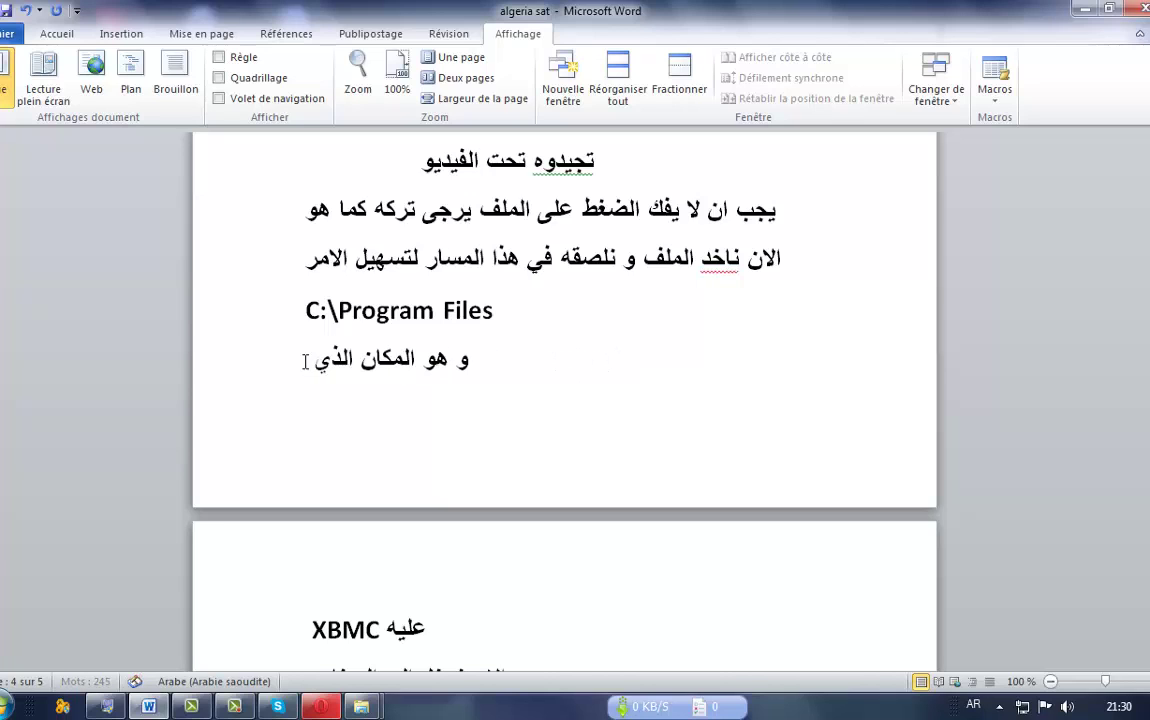
{"action": "key", "text": "BackSpace"}
{"action": "key", "text": "BackSpace"}
{"action": "key", "text": "BackSpace"}
{"action": "key", "text": "BackSpace"}
{"action": "key", "text": "BackSpace"}
{"action": "key", "text": "BackSpace"}
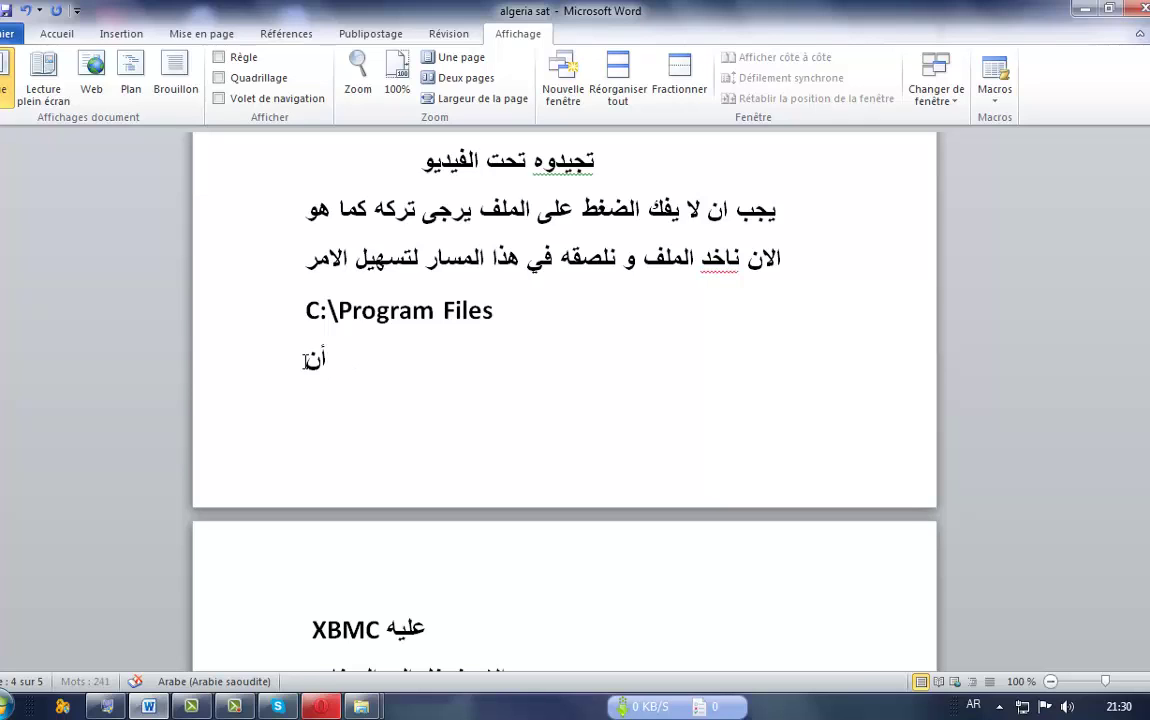
Step: Write the centred line "أنا من قبل وضعته هنا" below the C:\Program Files path
{"action": "type", "text": "من"}
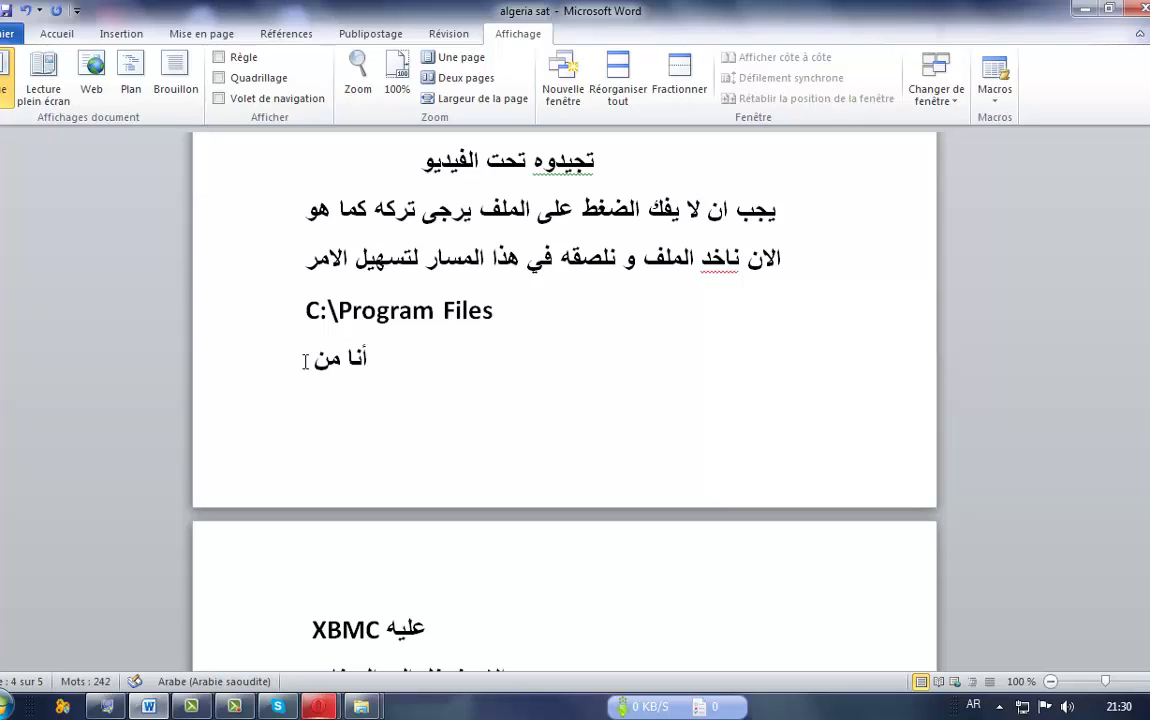
{"action": "type", "text": " قب"}
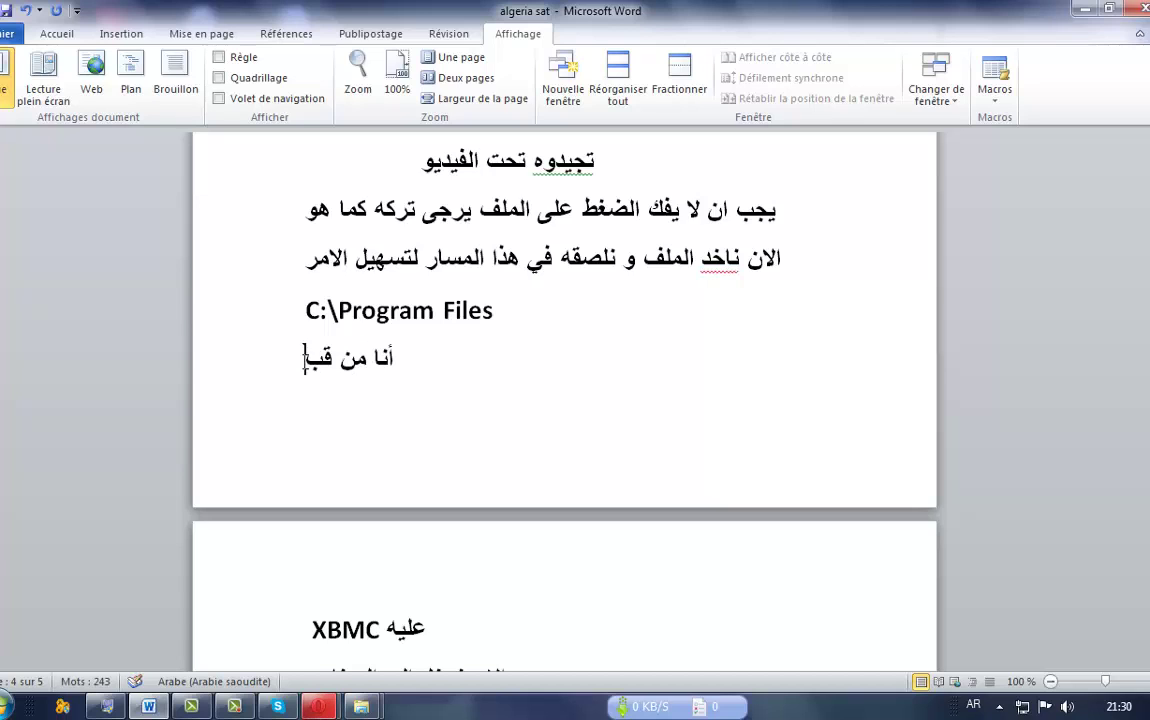
{"action": "type", "text": "ل و"}
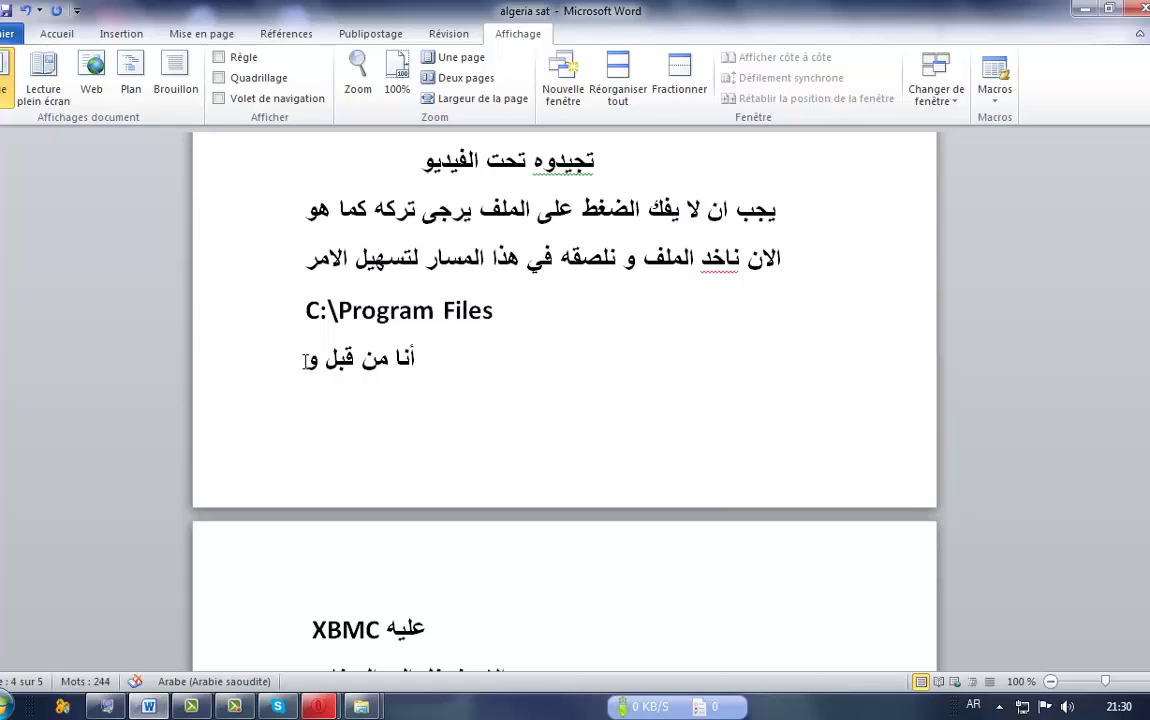
{"action": "type", "text": "ضع"}
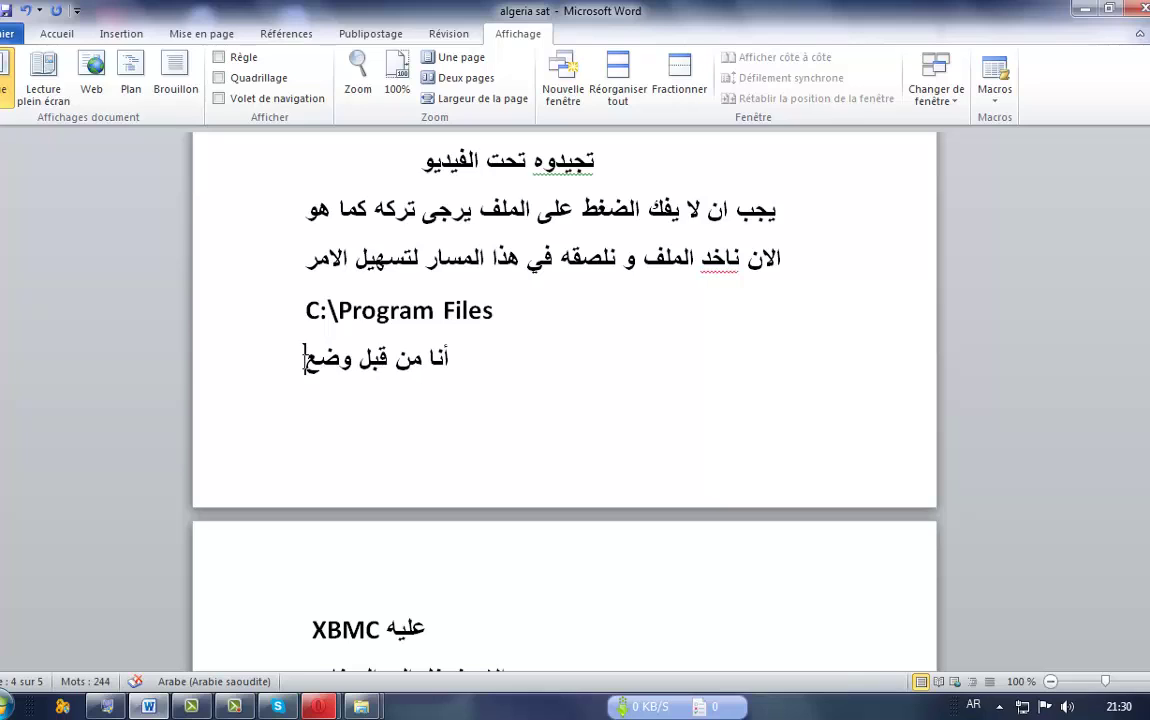
{"action": "type", "text": "ته"}
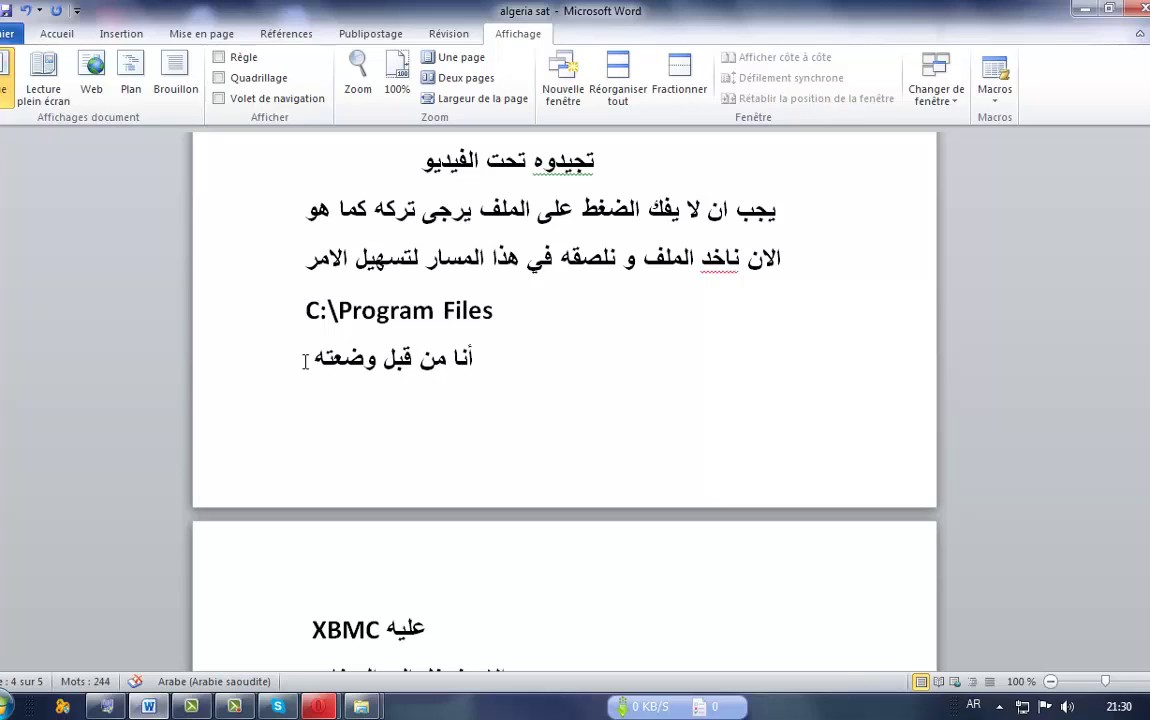
{"action": "type", "text": " هنا"}
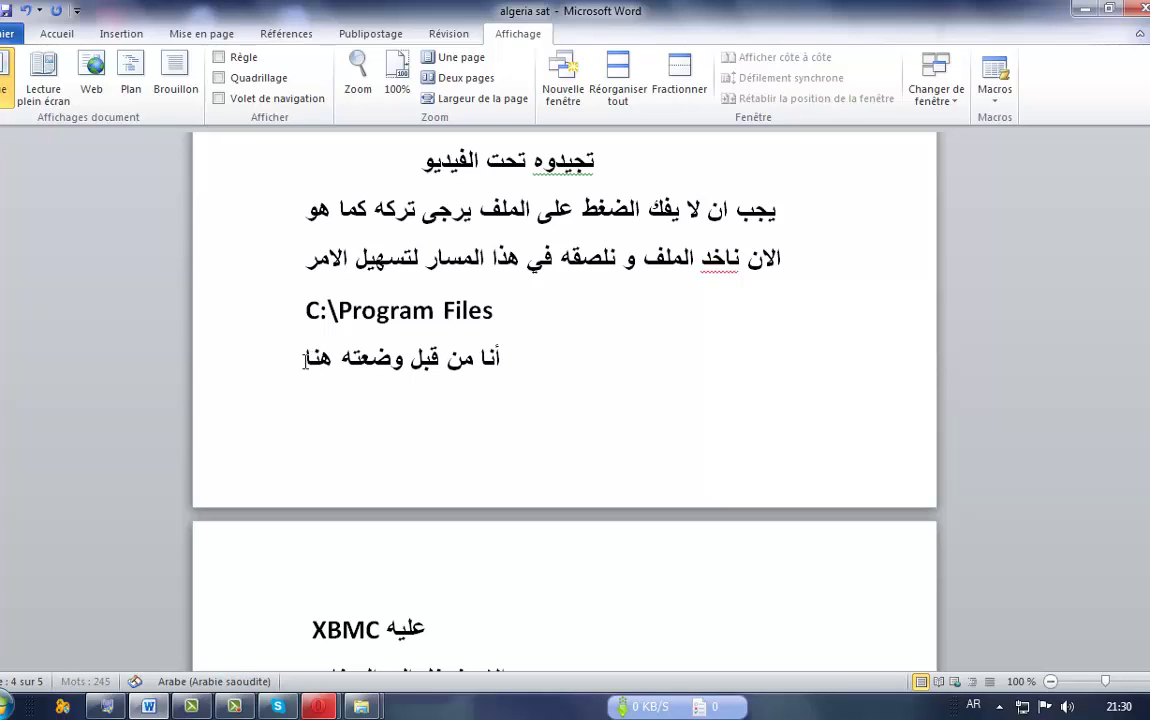
{"action": "key", "text": "ctrl+e"}
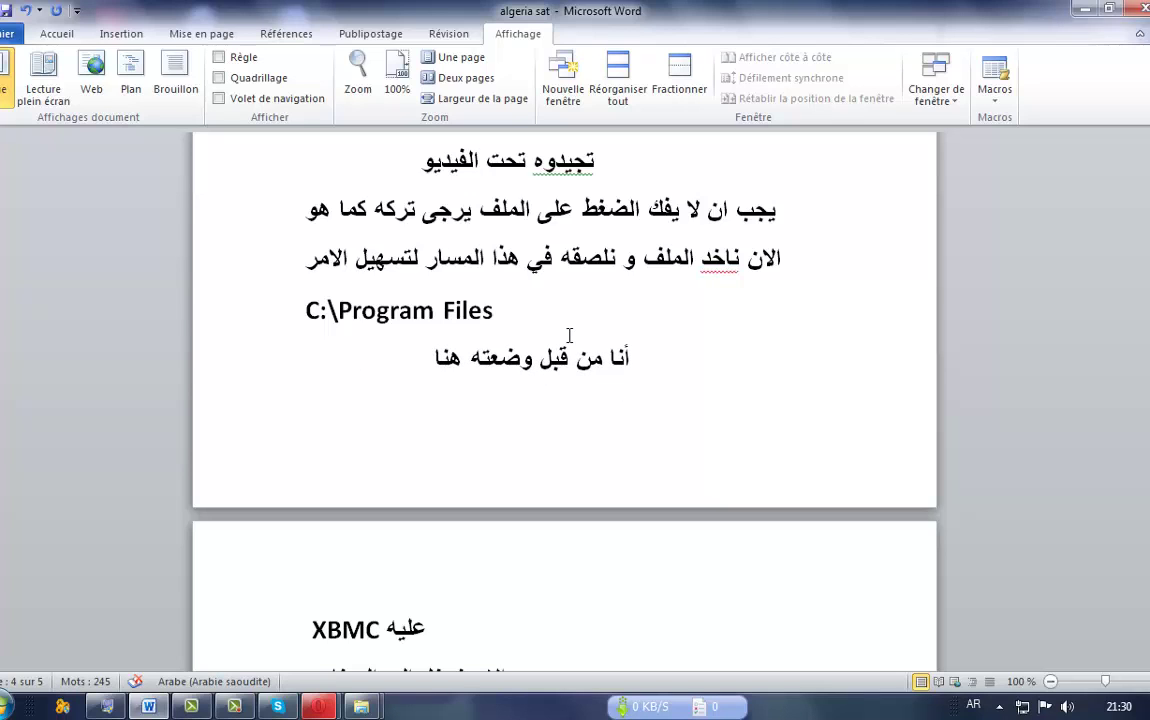
Step: Highlight the C:\Program Files path in the document and switch to Windows Explorer to view the Navi-X-v37_8_2_3 archive in that folder
{"action": "left_click_drag", "start_coordinate": [494, 310], "coordinate": [319, 310]}
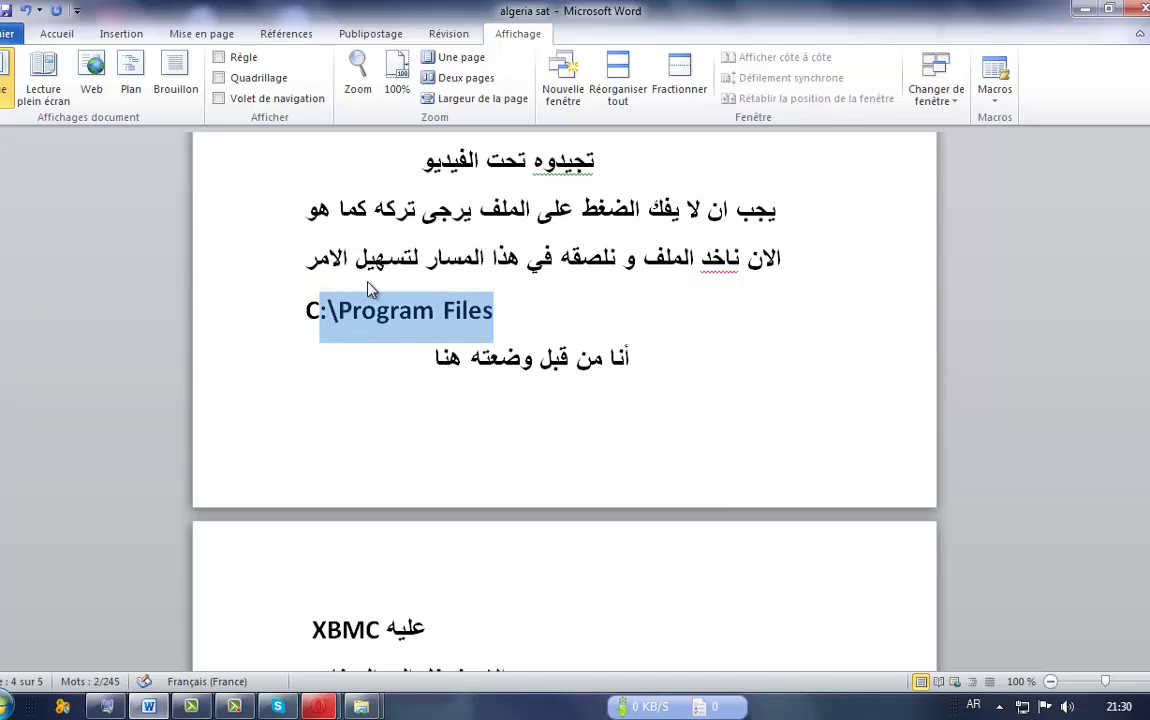
{"action": "left_click", "coordinate": [361, 705]}
{"action": "left_click", "coordinate": [371, 568]}
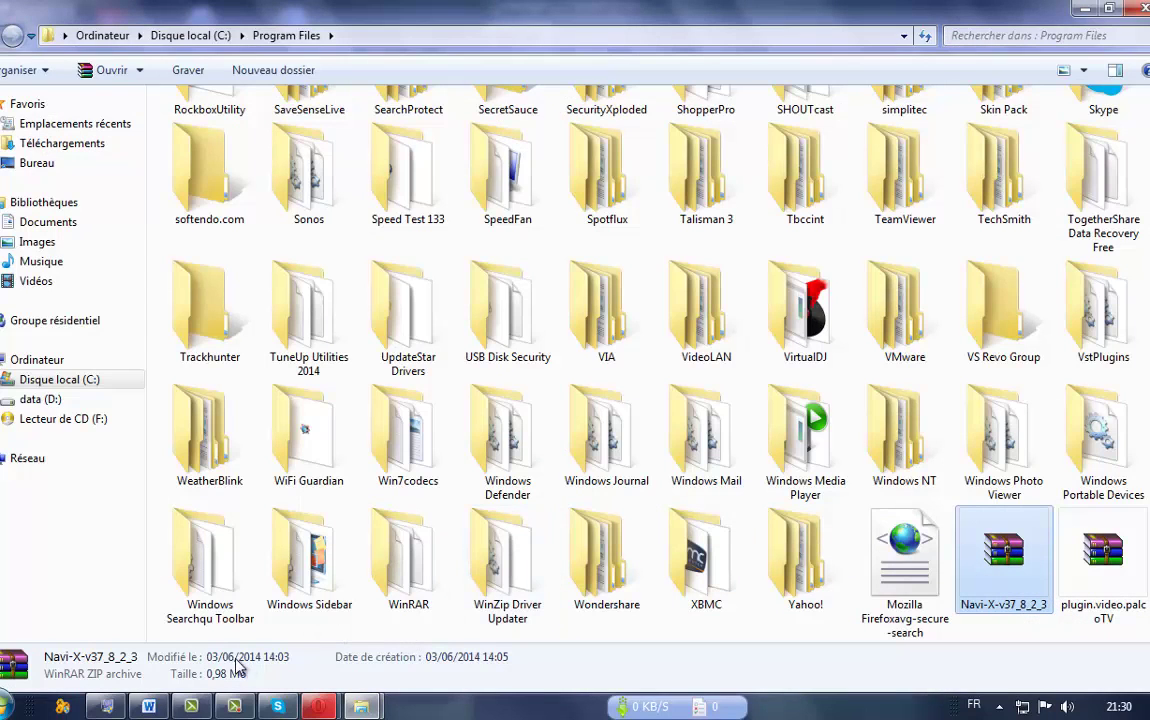
Step: Read the Word document's next instructions about opening the program and leaving full screen, highlighting the line with Alt + Enter
{"action": "left_click", "coordinate": [148, 706]}
{"action": "scroll", "coordinate": [194, 520], "scroll_direction": "down", "scroll_amount": 2}
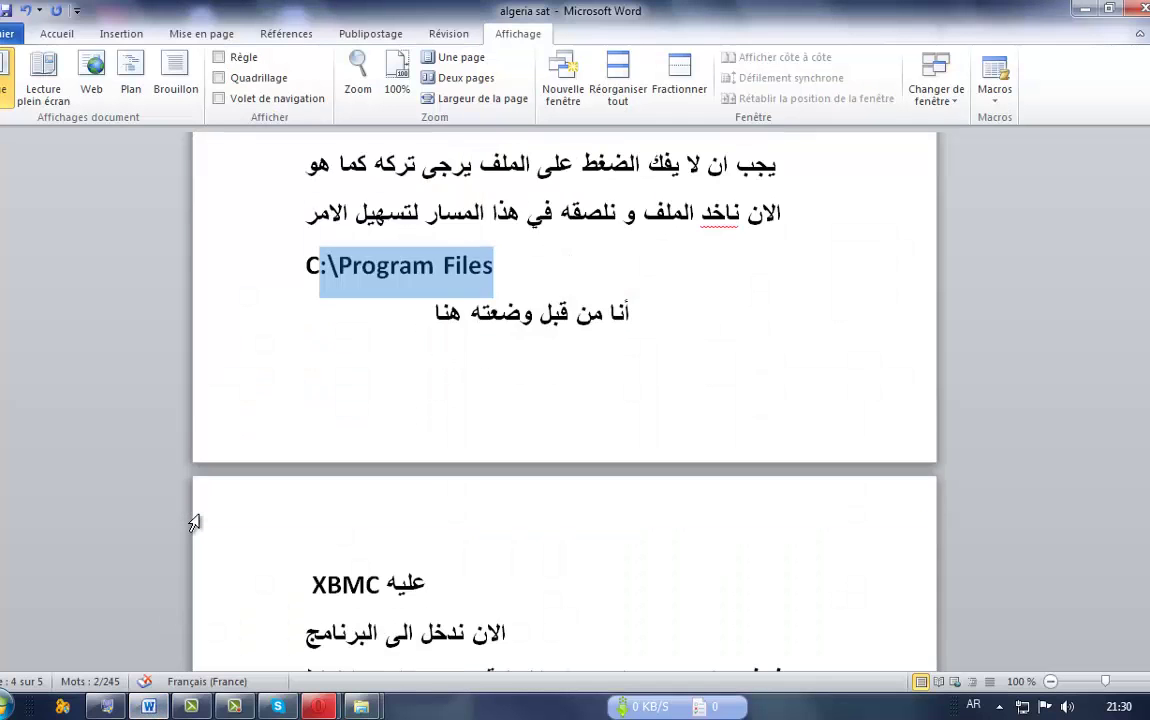
{"action": "scroll", "coordinate": [194, 522], "scroll_direction": "down", "scroll_amount": 2}
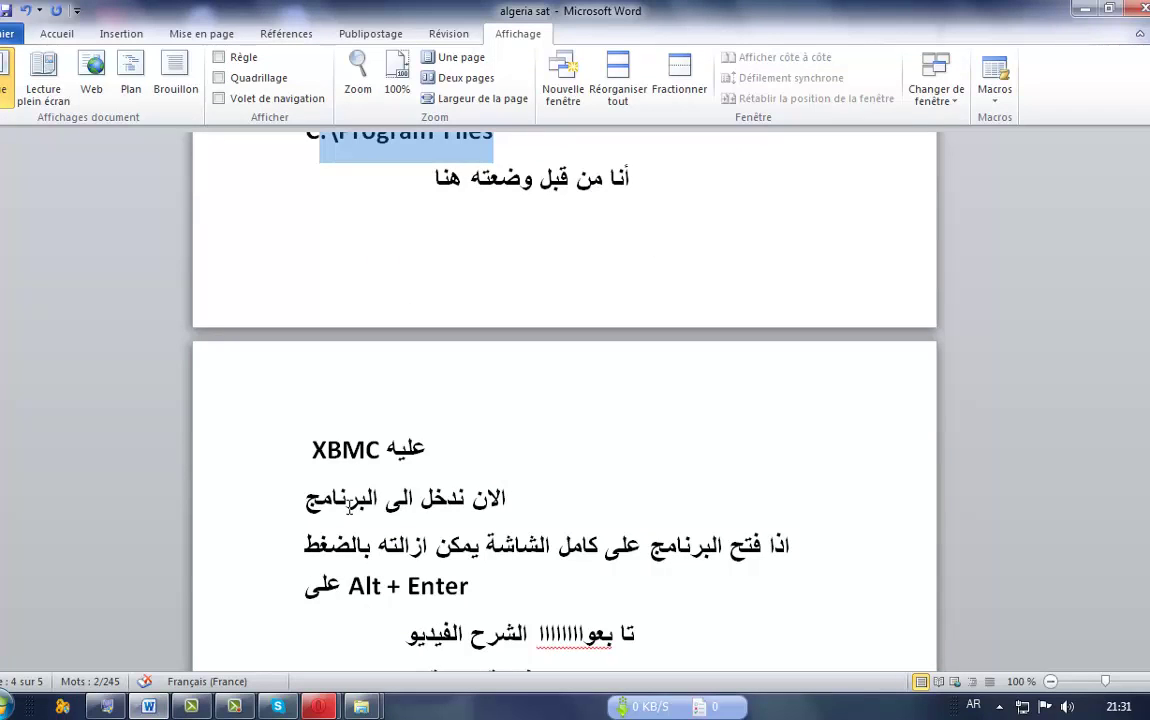
{"action": "left_click_drag", "start_coordinate": [306, 497], "coordinate": [547, 492]}
{"action": "left_click", "coordinate": [547, 492]}
{"action": "scroll", "coordinate": [547, 483], "scroll_direction": "down", "scroll_amount": 1}
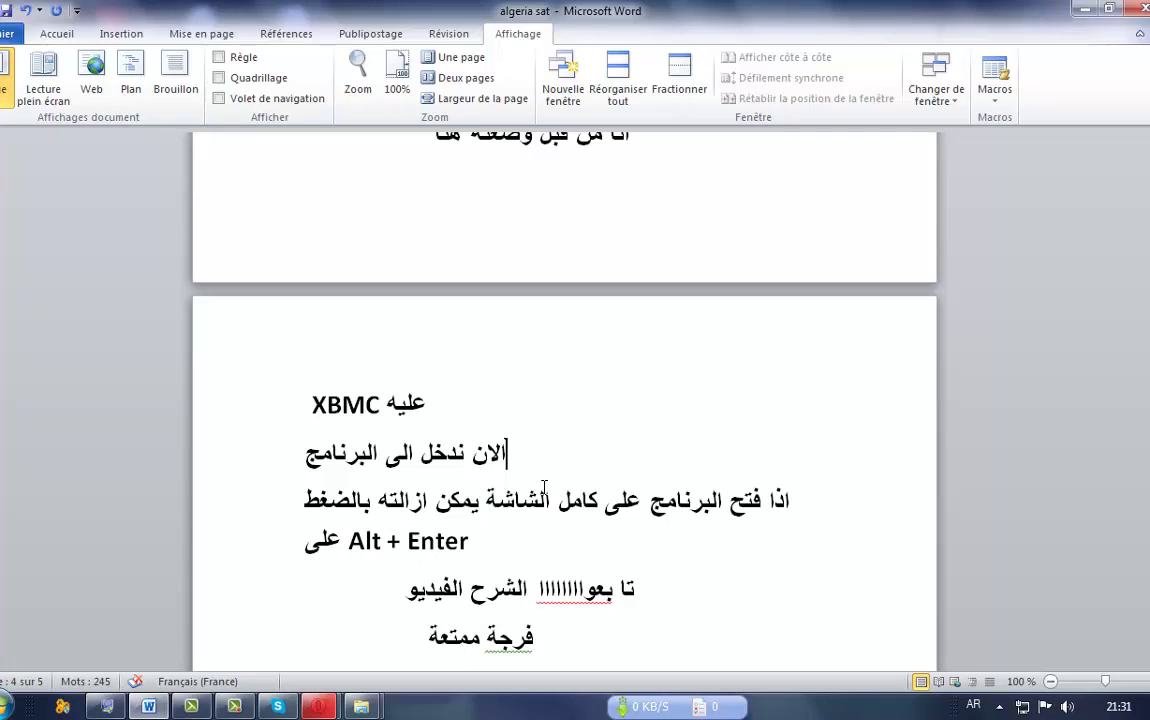
{"action": "scroll", "coordinate": [541, 482], "scroll_direction": "down", "scroll_amount": 1}
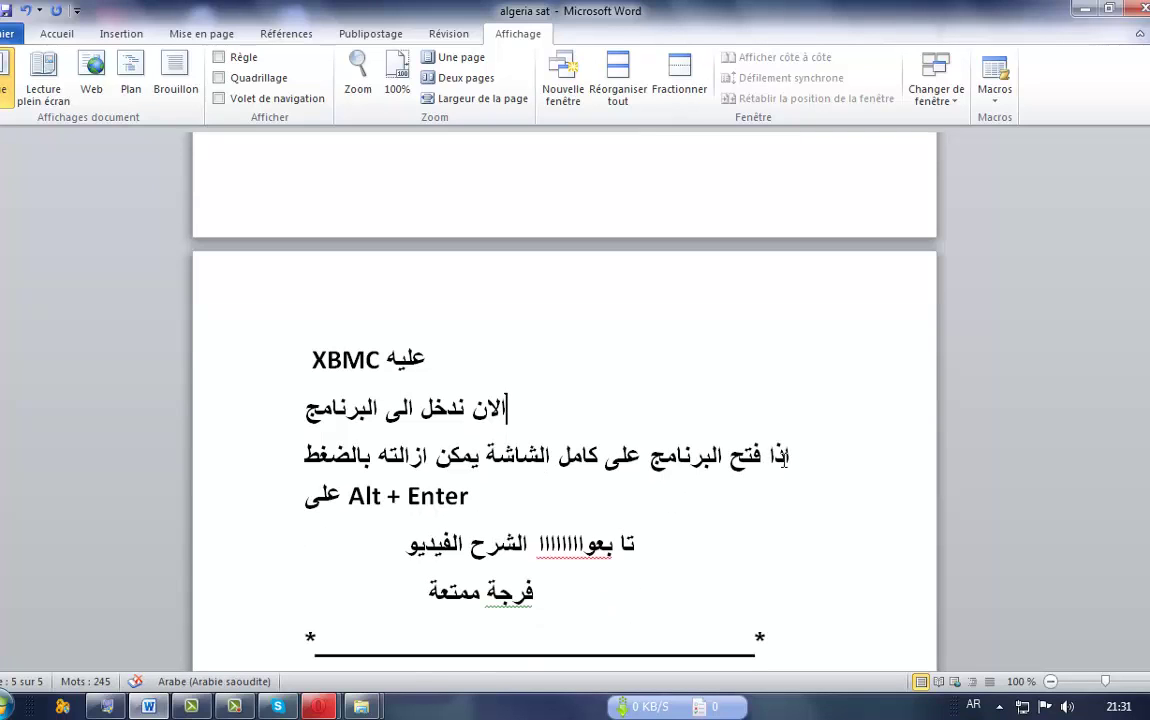
{"action": "left_click_drag", "start_coordinate": [814, 450], "coordinate": [294, 476]}
{"action": "scroll", "coordinate": [285, 523], "scroll_direction": "down", "scroll_amount": 1}
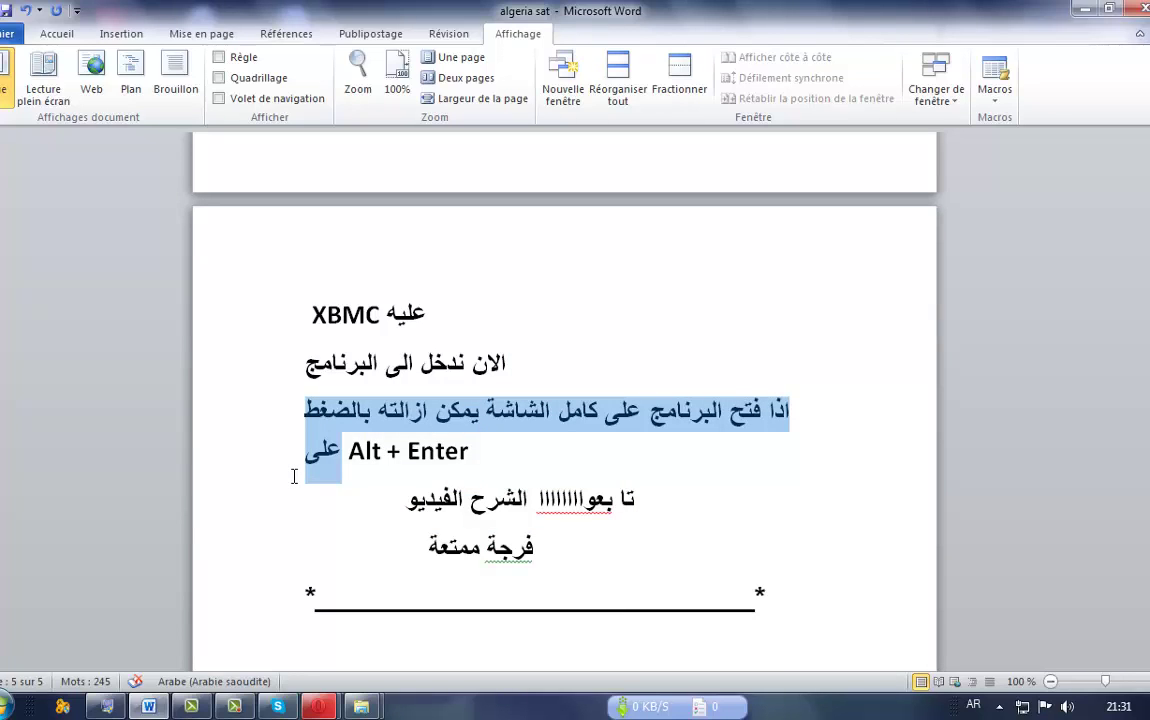
{"action": "left_click", "coordinate": [257, 462]}
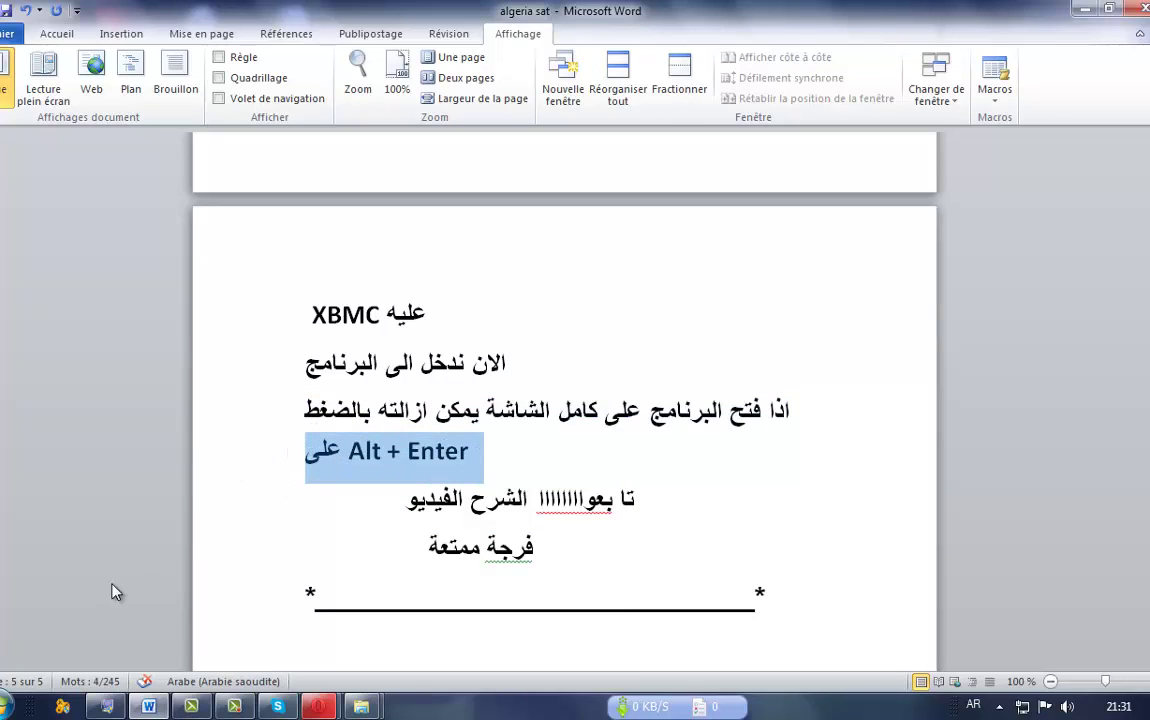
Step: Search the installed programs for XBMC and launch it
{"action": "left_click", "coordinate": [6, 703]}
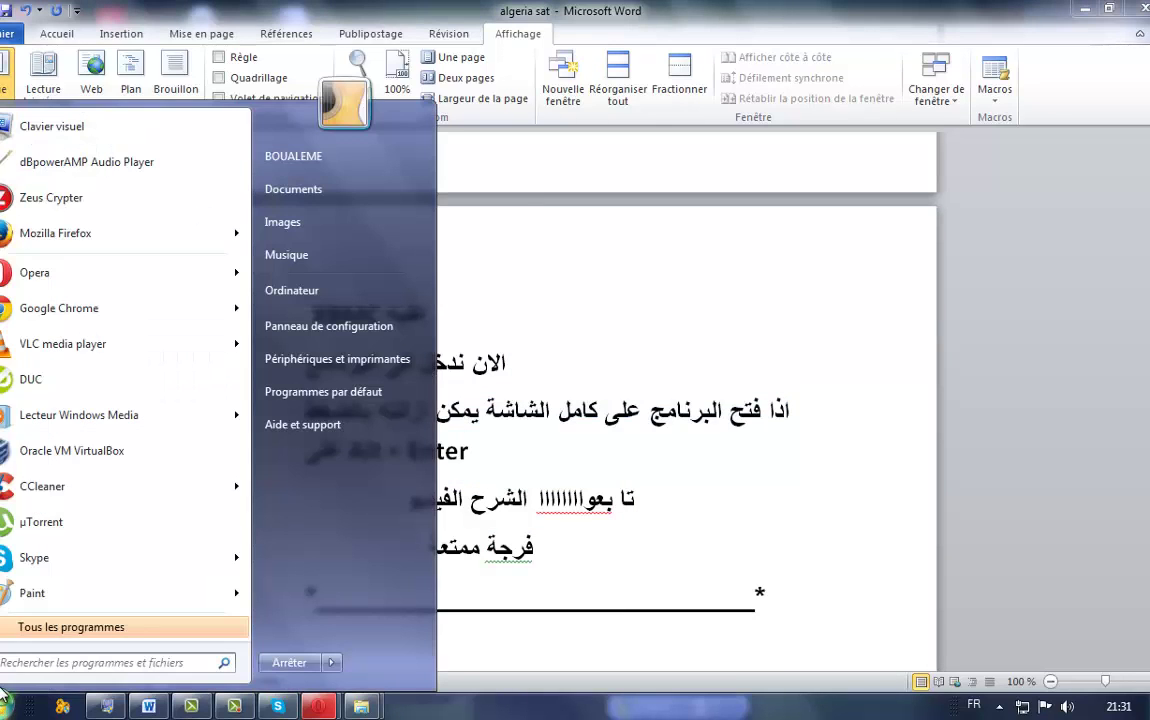
{"action": "type", "text": "cmd"}
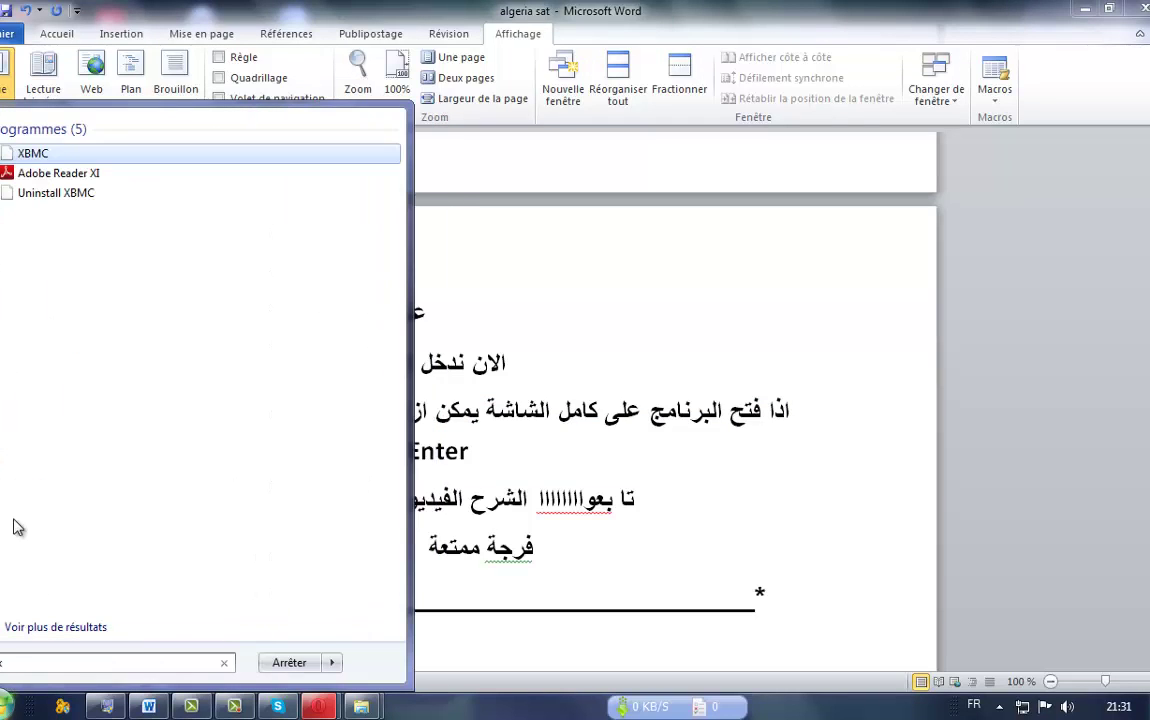
{"action": "left_click", "coordinate": [24, 156]}
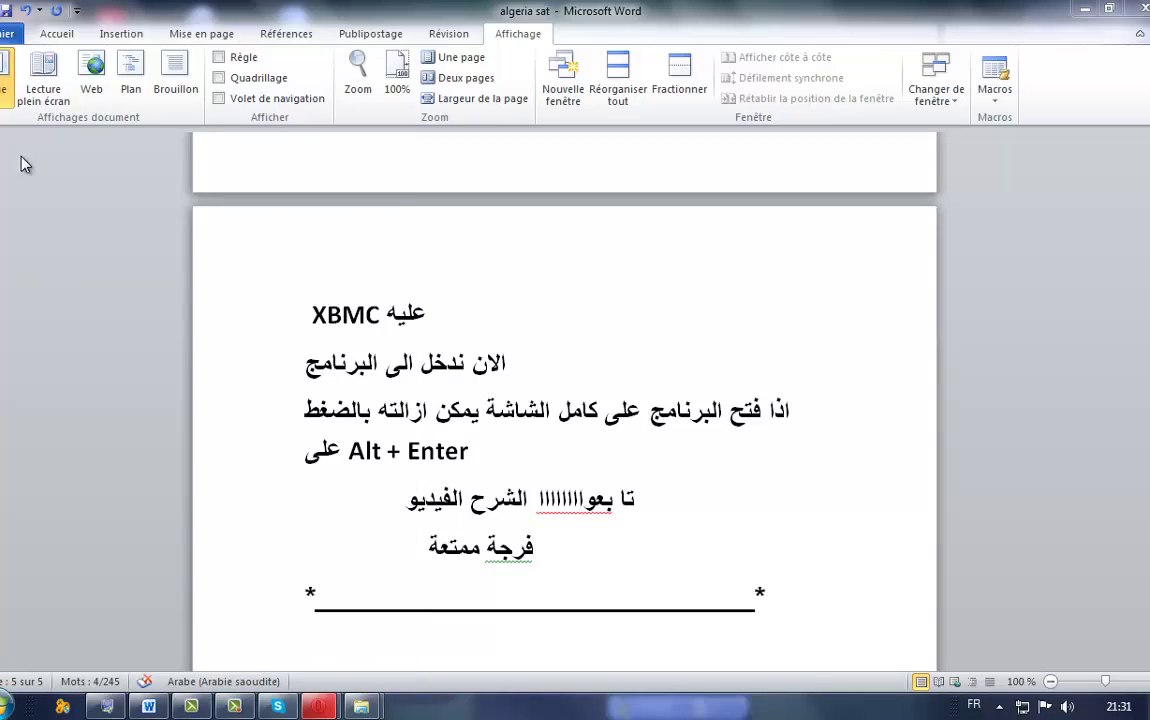
Step: Minimise the Word and Program Files windows and decline the Opera update
{"action": "left_click", "coordinate": [1083, 8]}
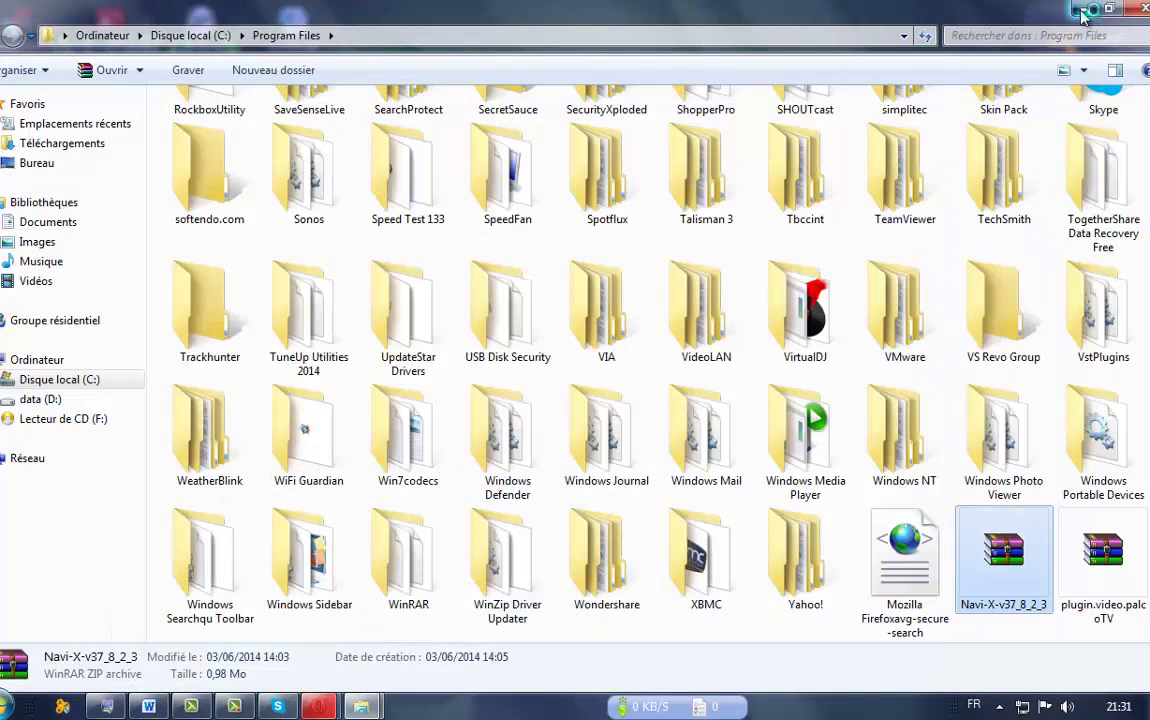
{"action": "left_click", "coordinate": [1080, 9]}
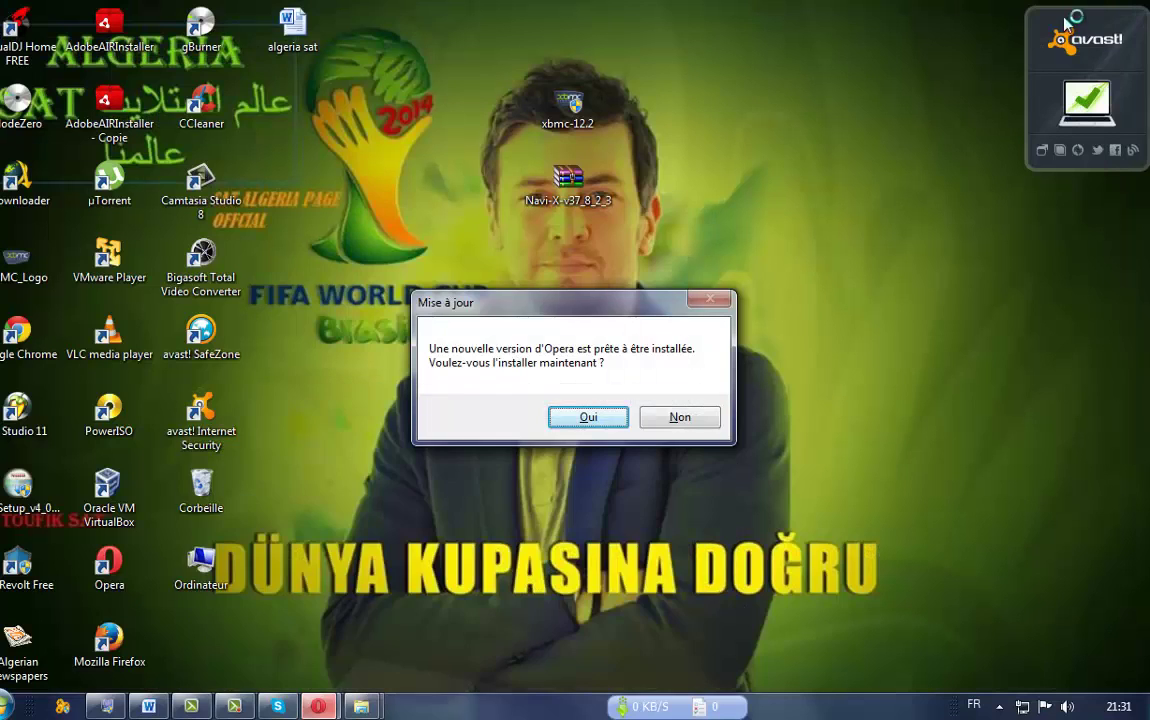
{"action": "left_click", "coordinate": [690, 420]}
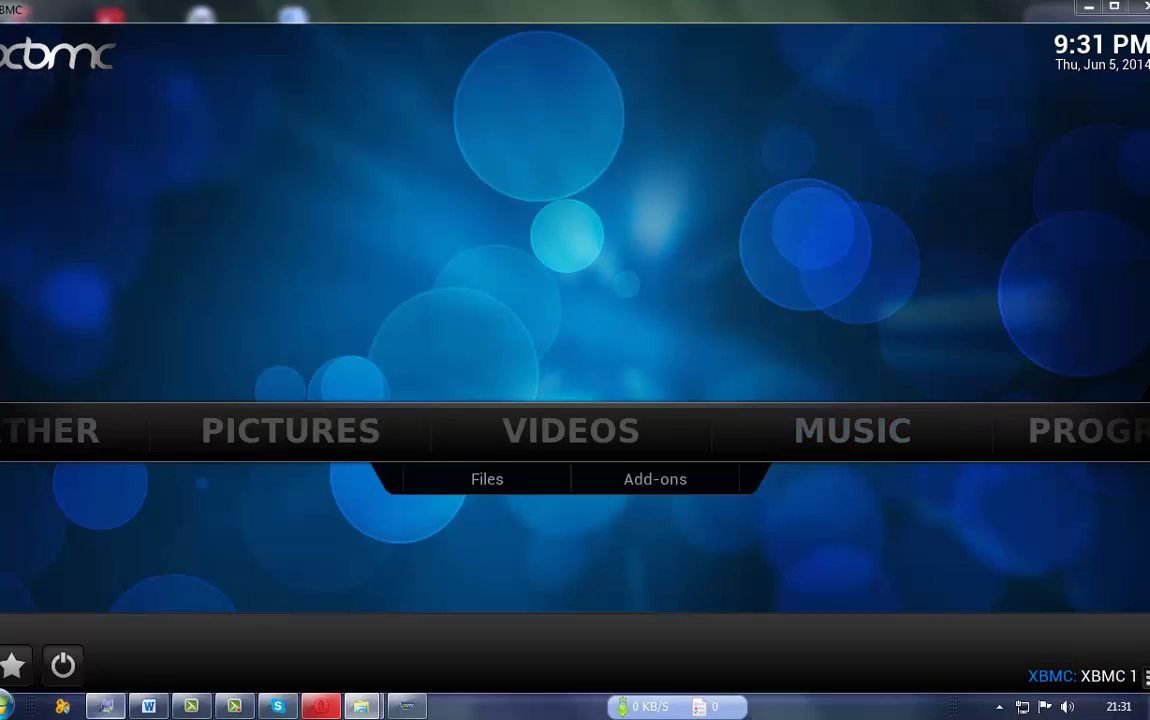
Step: In the Word document, add a new line "كيفة أضافة ملف القنوات تابعو جيداااا" below the line about following the video explanation
{"action": "left_click", "coordinate": [148, 706]}
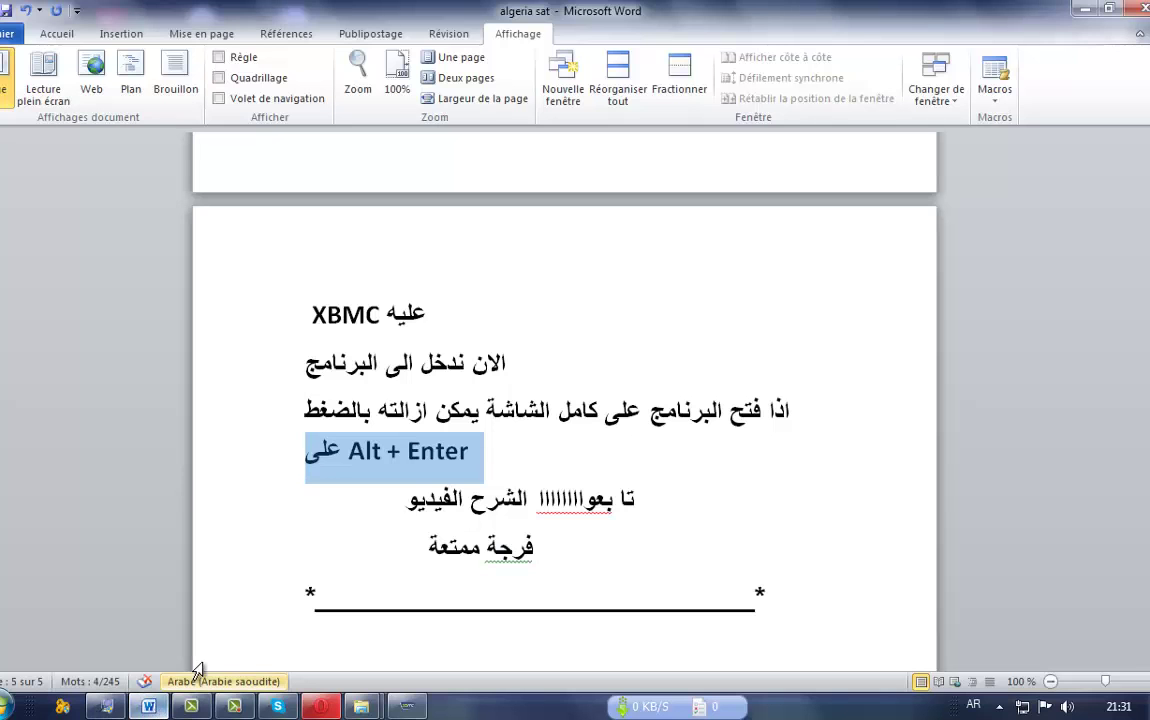
{"action": "left_click", "coordinate": [398, 499]}
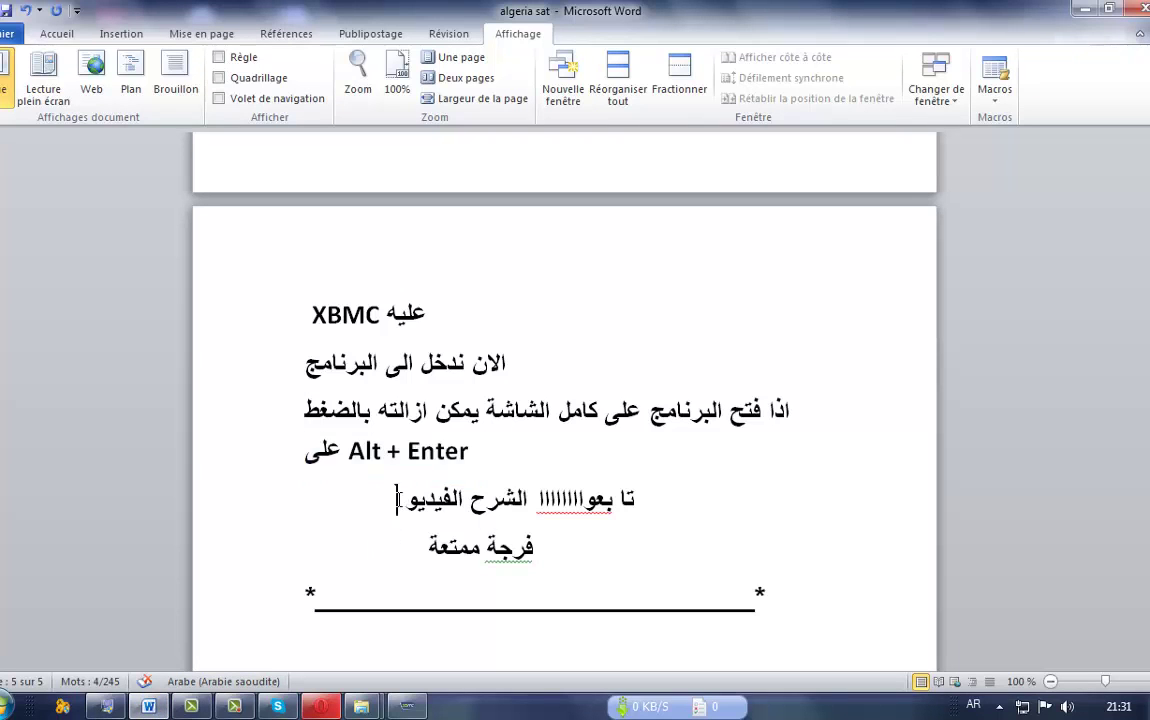
{"action": "key", "text": "Return"}
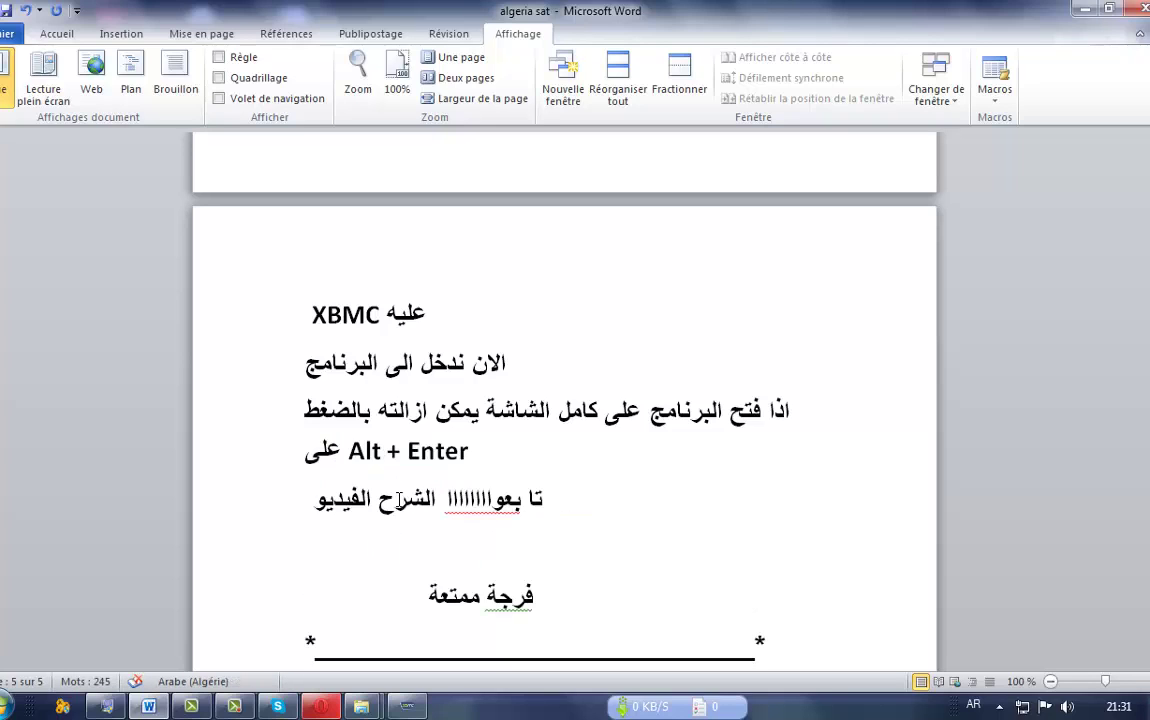
{"action": "type", "text": "كيف"}
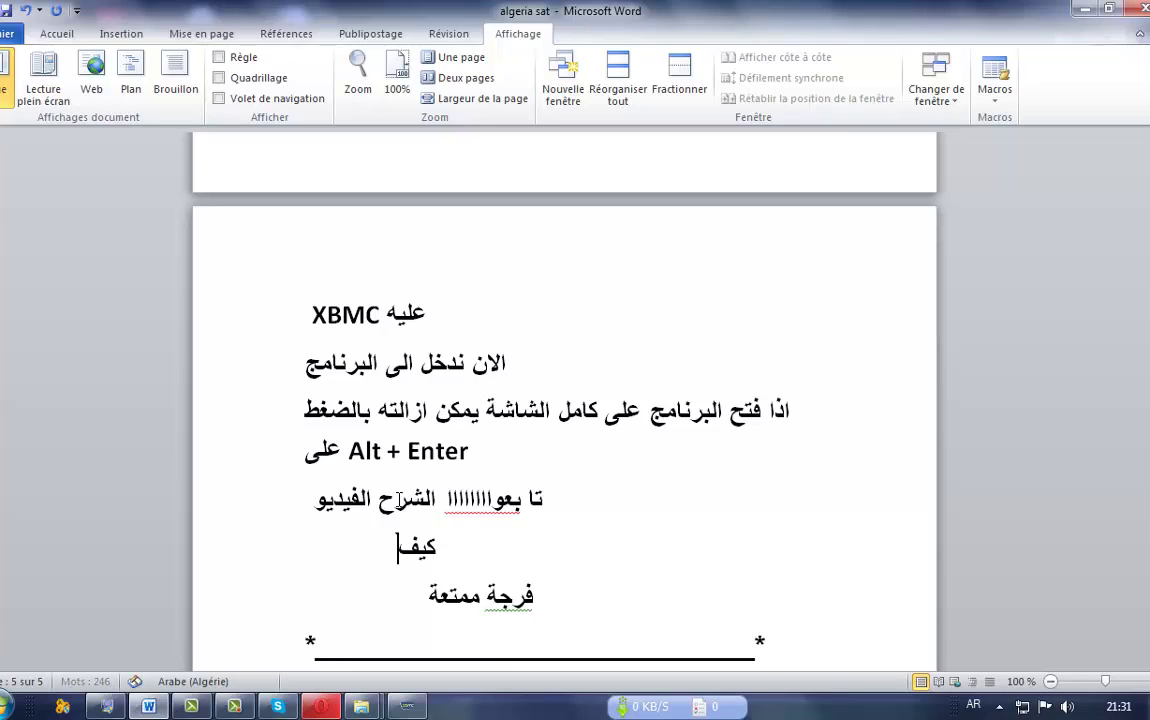
{"action": "type", "text": "ة"}
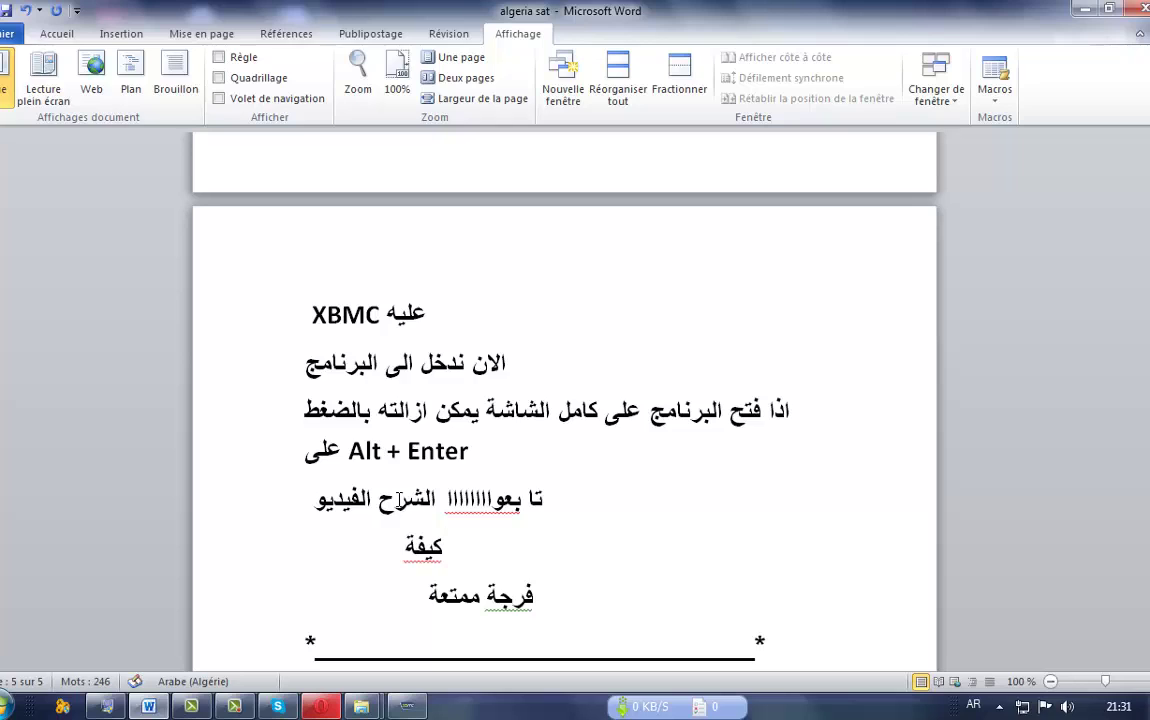
{"action": "type", "text": " أضا"}
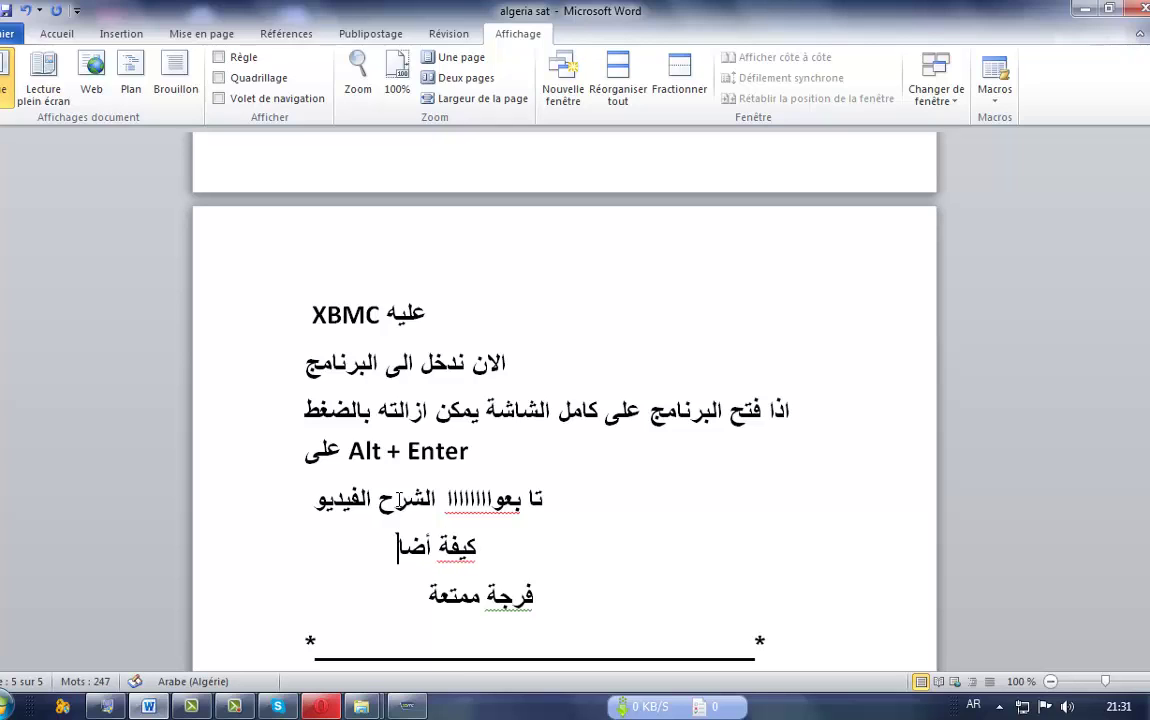
{"action": "type", "text": "ف"}
{"action": "type", "text": "ة"}
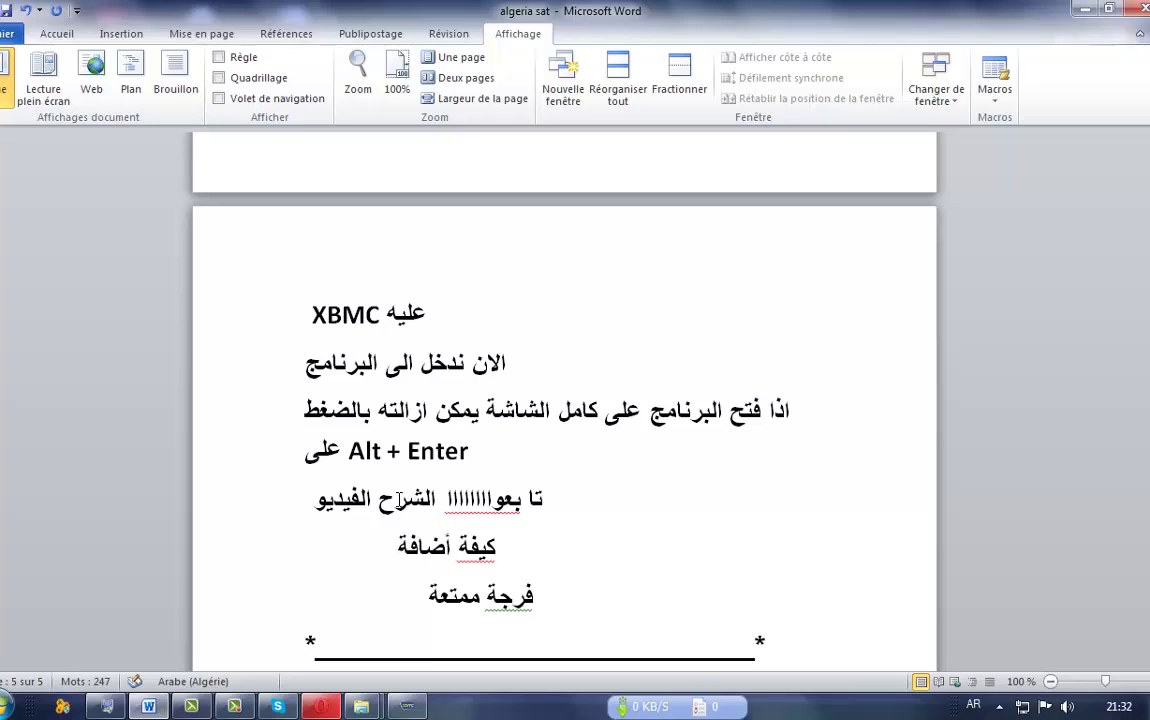
{"action": "type", "text": "  ملف الق"}
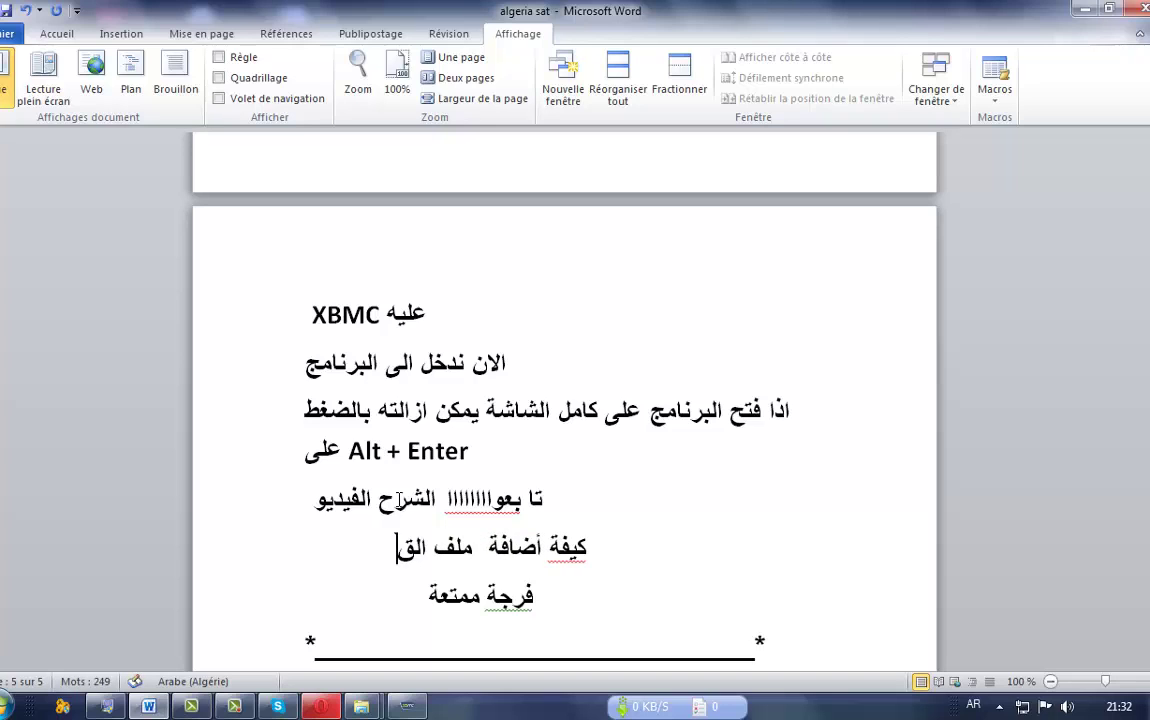
{"action": "type", "text": "نوات"}
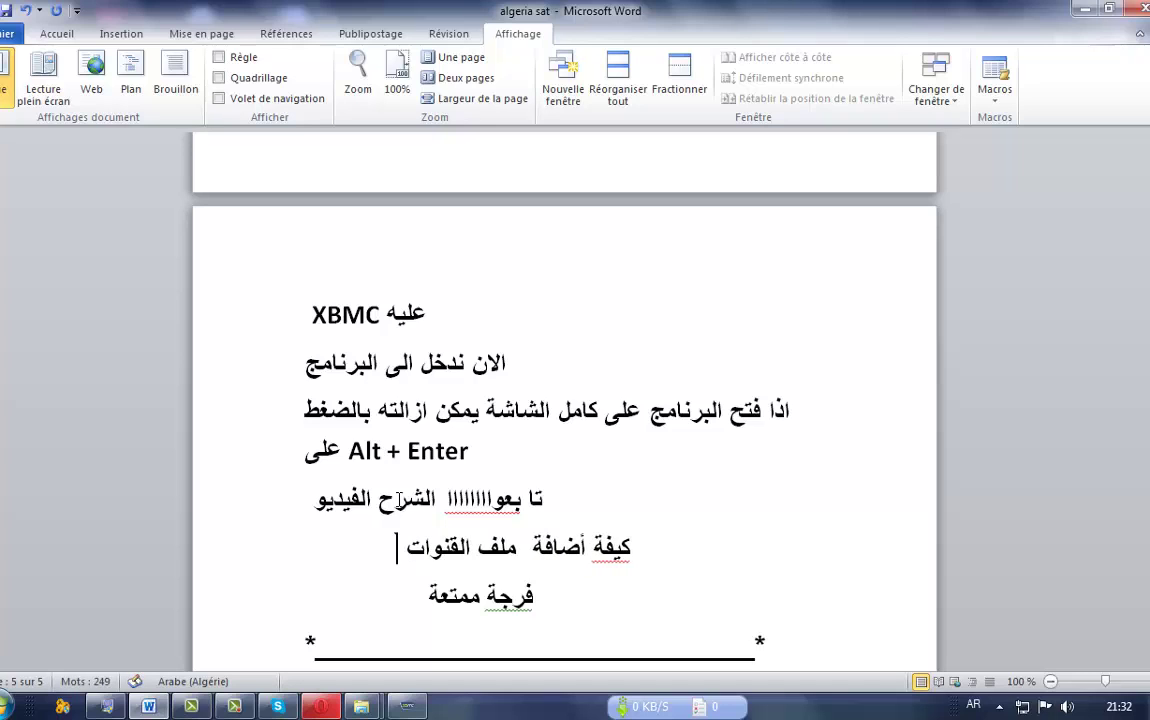
{"action": "type", "text": " تابع"}
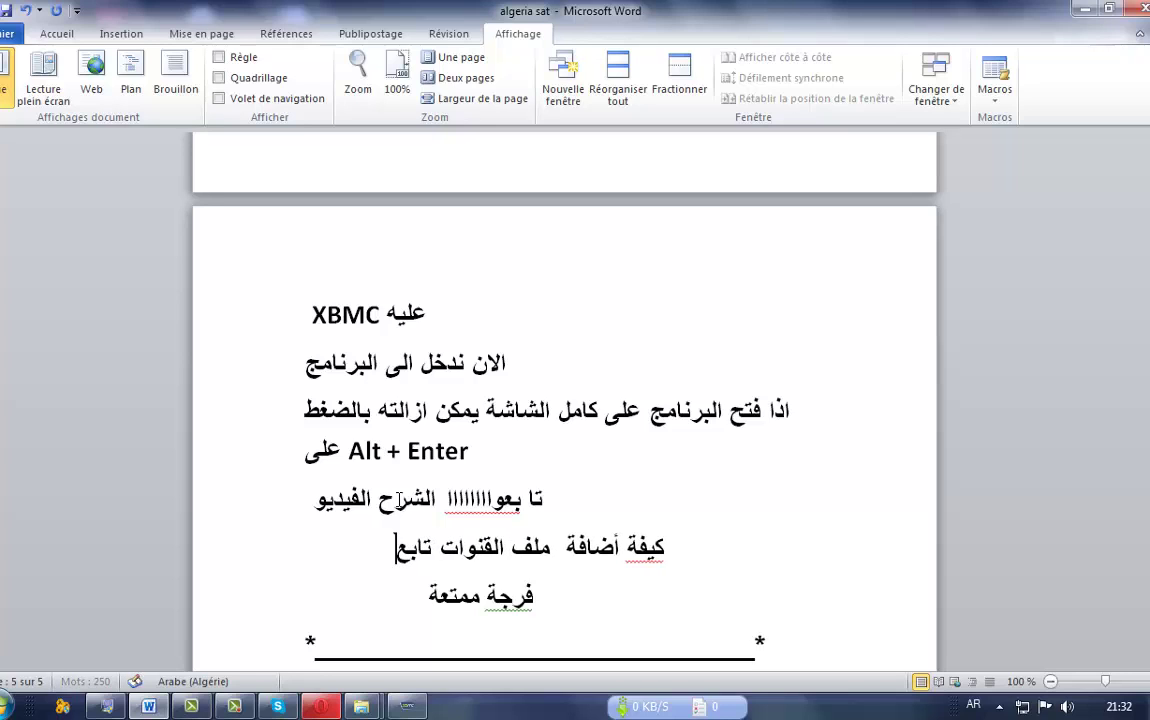
{"action": "type", "text": "و"}
{"action": "type", "text": " ج"}
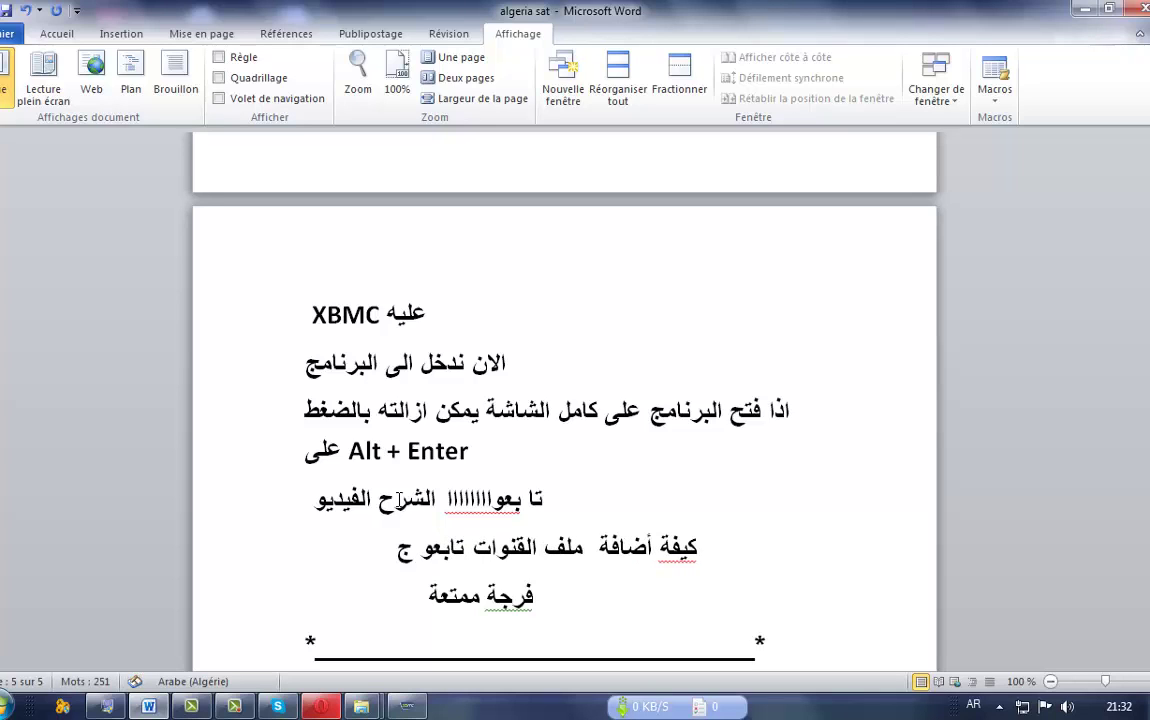
{"action": "type", "text": "يدااااا"}
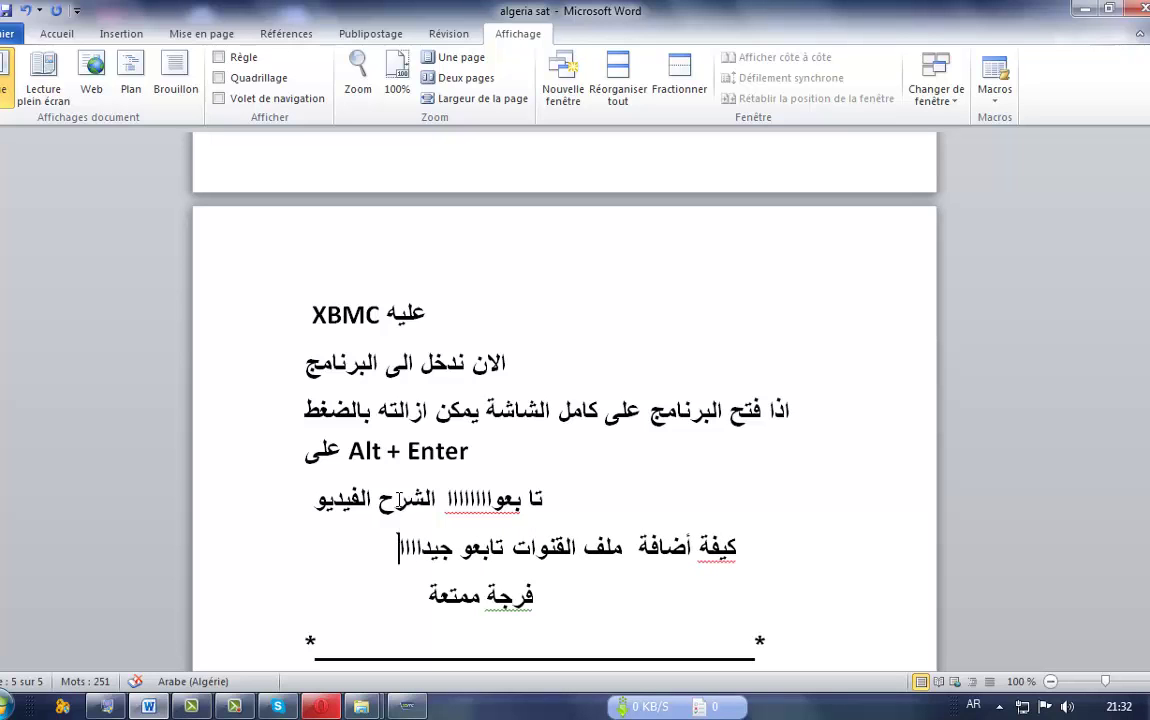
Step: Switch to XBMC and open the Add-ons section of the system settings
{"action": "left_click", "coordinate": [406, 706]}
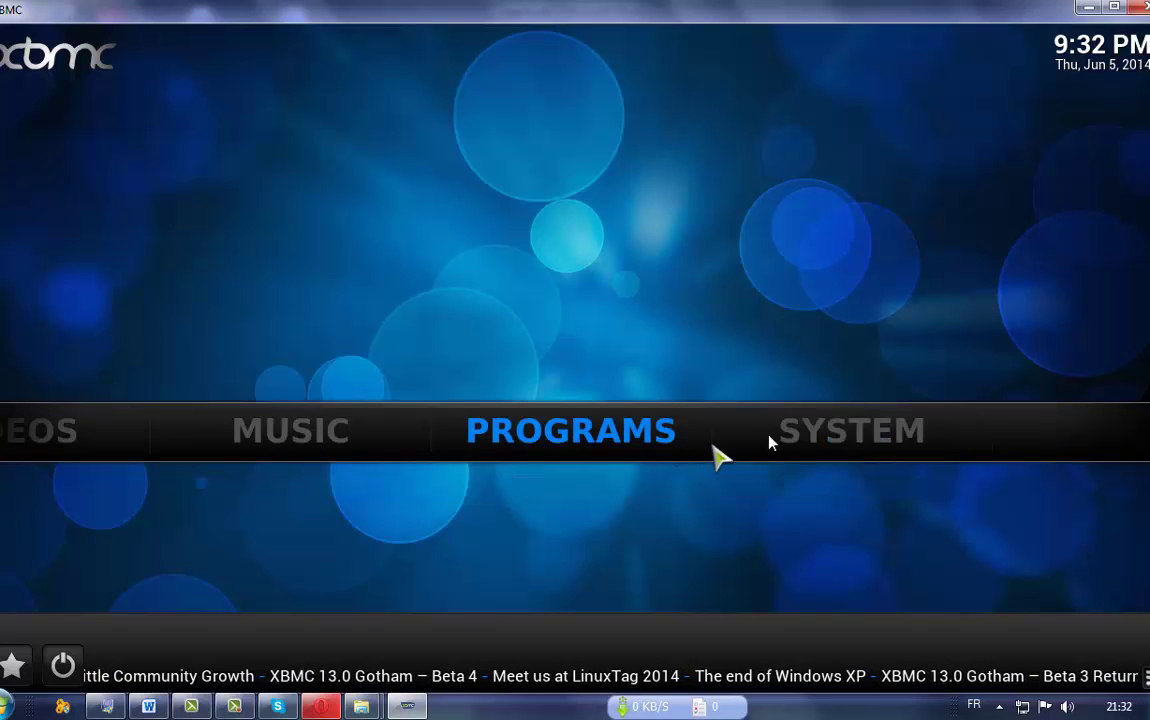
{"action": "mouse_move", "coordinate": [826, 439]}
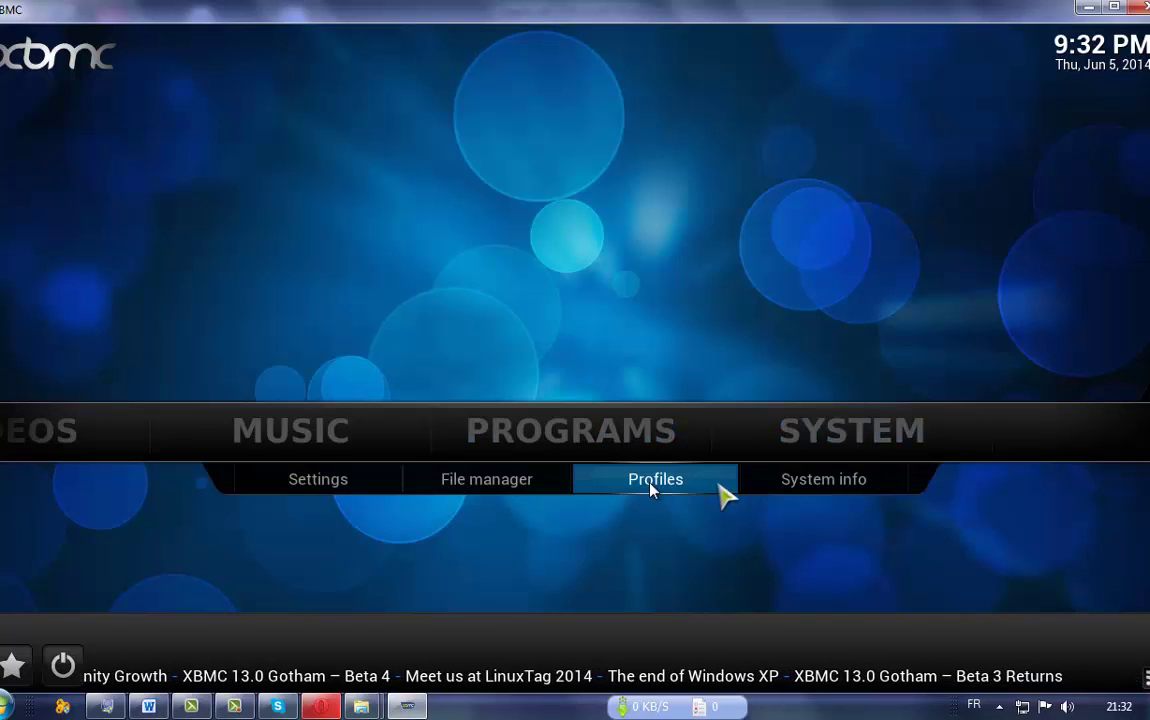
{"action": "left_click", "coordinate": [344, 489]}
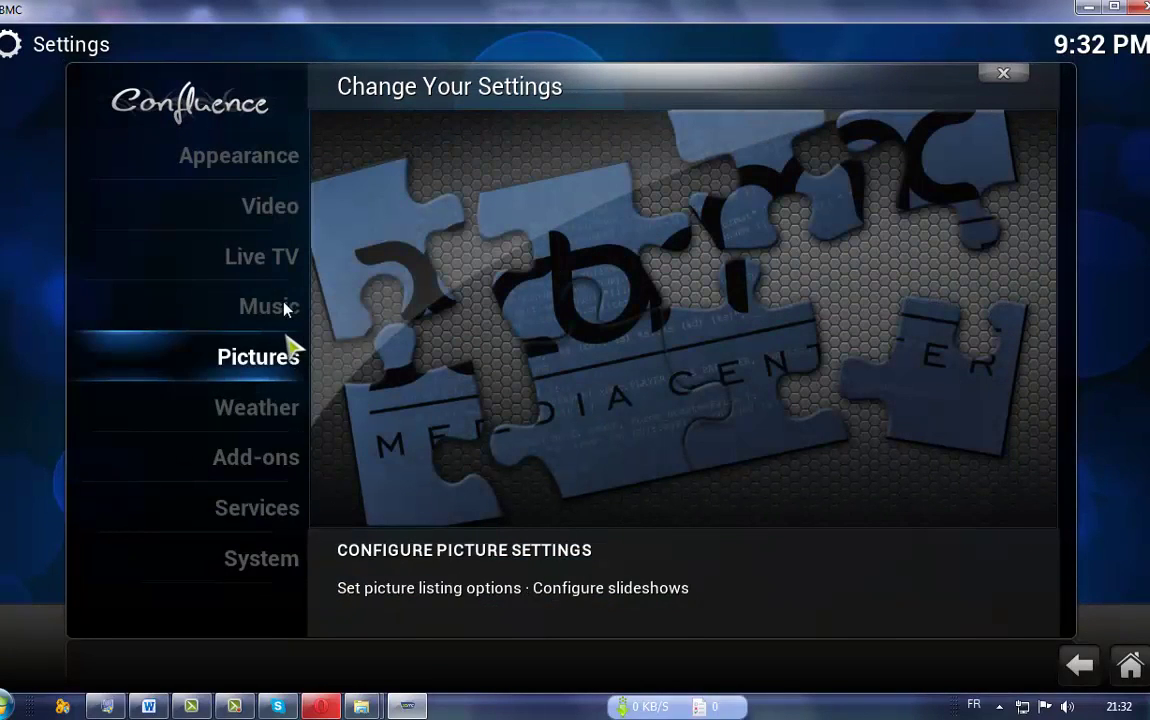
{"action": "left_click", "coordinate": [241, 460]}
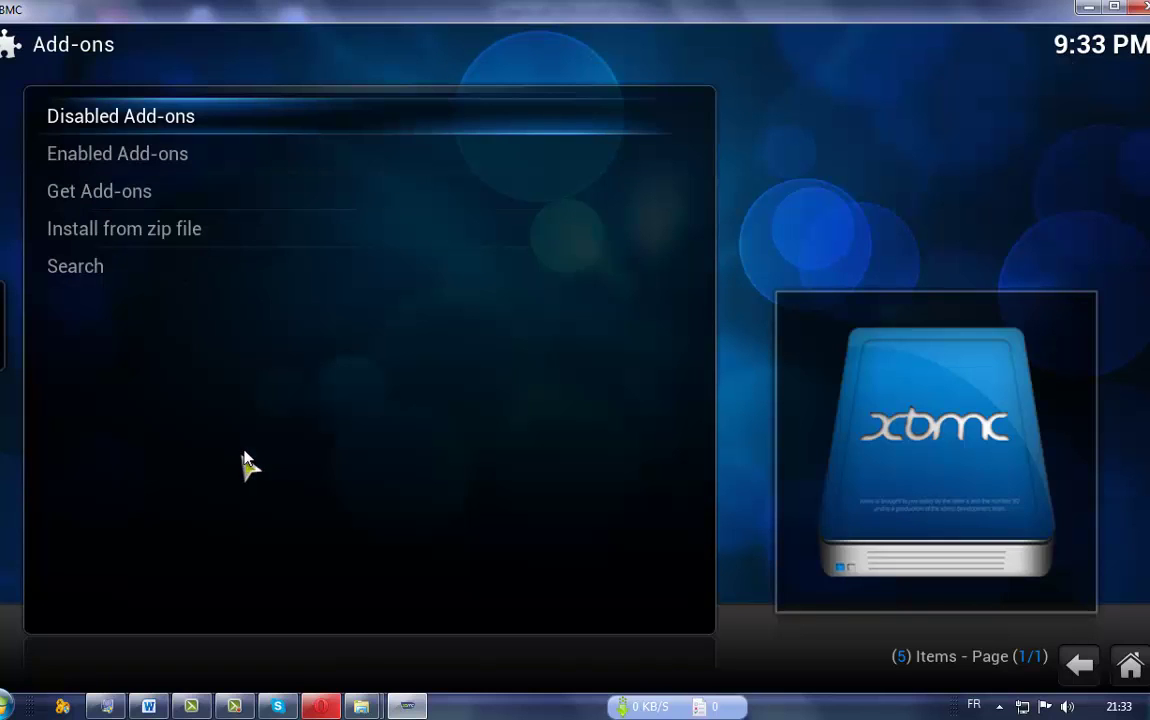
Step: Try to install the Navi-X add-on from the zip file C:\Program Files\Navi-X-v37_8_2_3.zip
{"action": "left_click", "coordinate": [131, 240]}
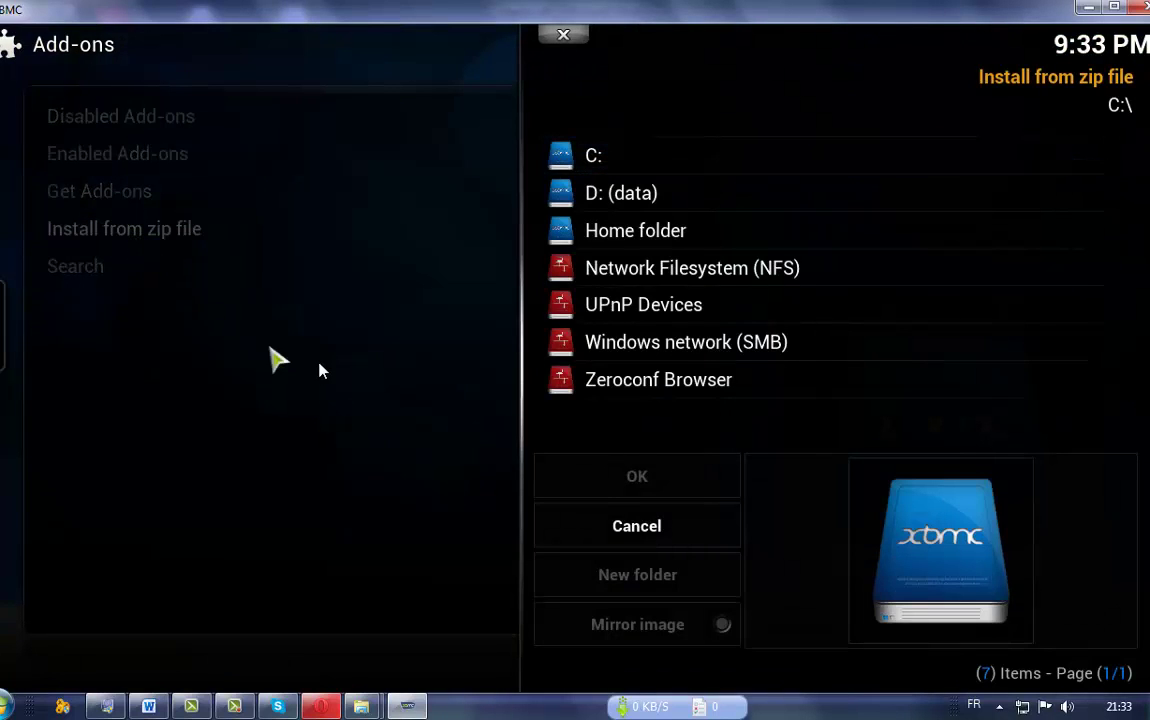
{"action": "left_click", "coordinate": [592, 160]}
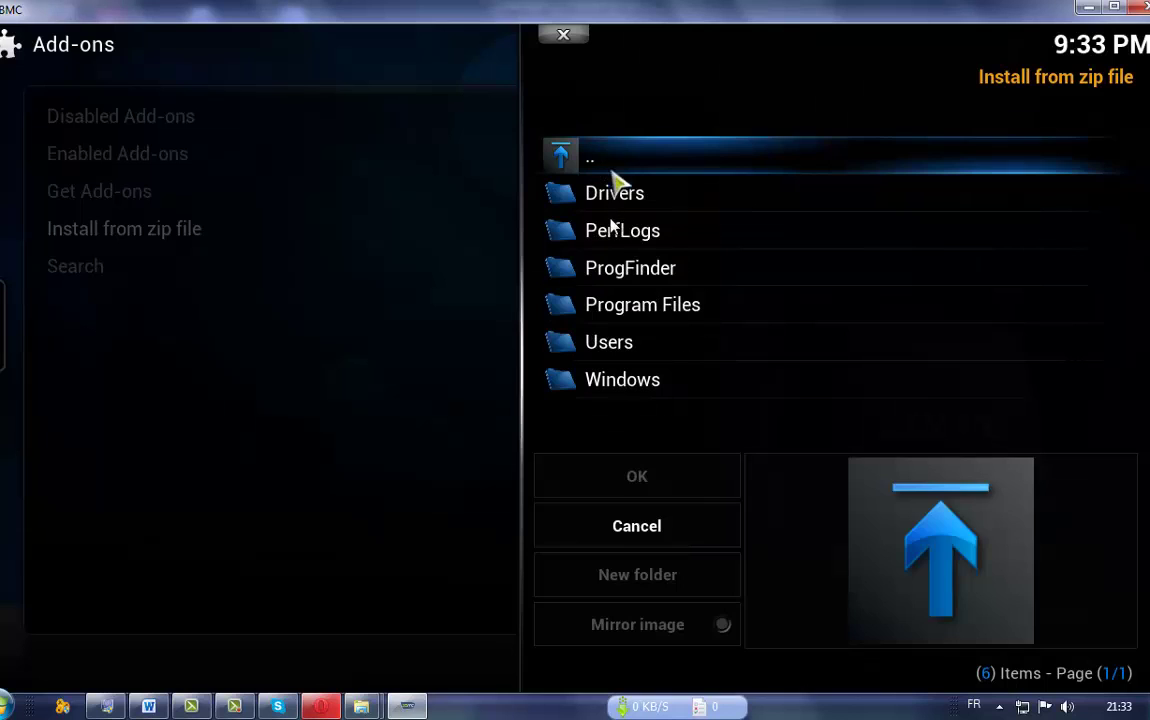
{"action": "left_click", "coordinate": [607, 308]}
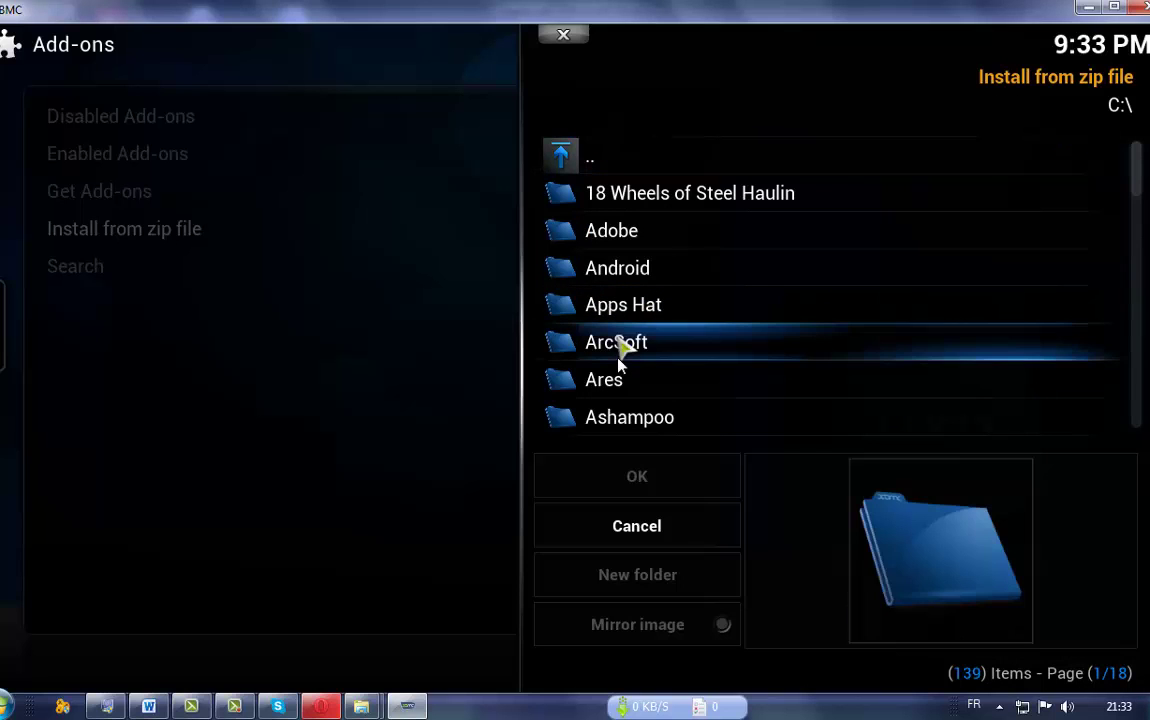
{"action": "scroll", "coordinate": [618, 362], "scroll_direction": "down", "scroll_amount": 7}
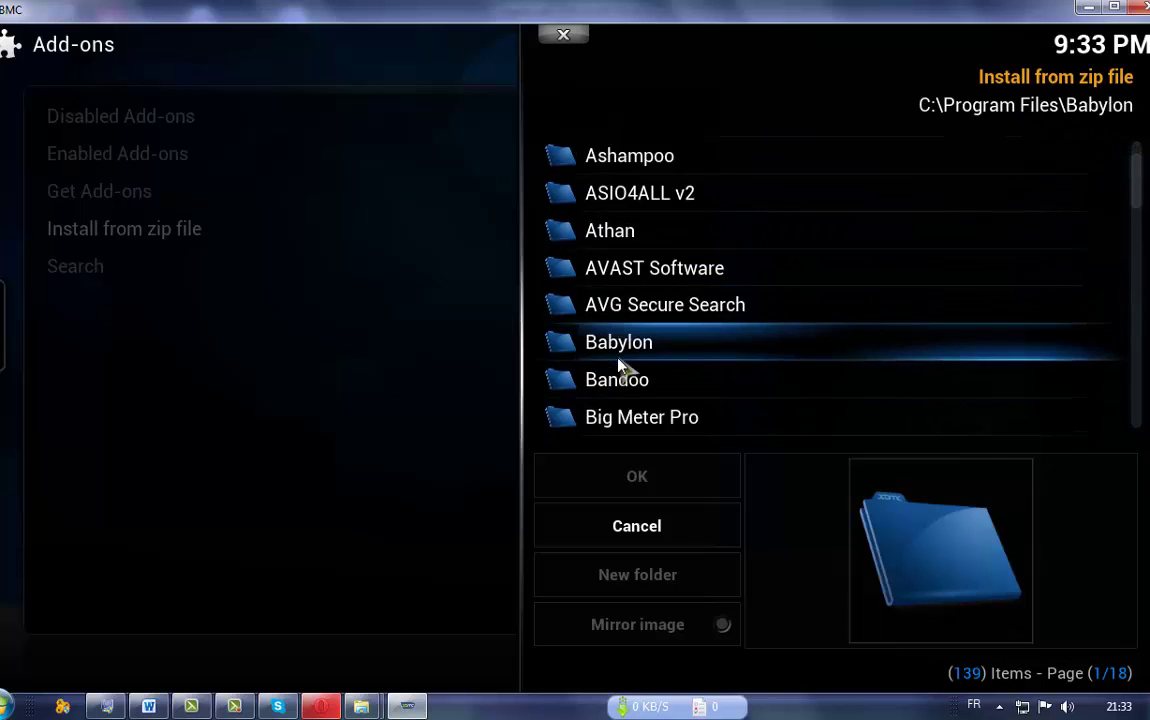
{"action": "scroll", "coordinate": [619, 362], "scroll_direction": "down", "scroll_amount": 12}
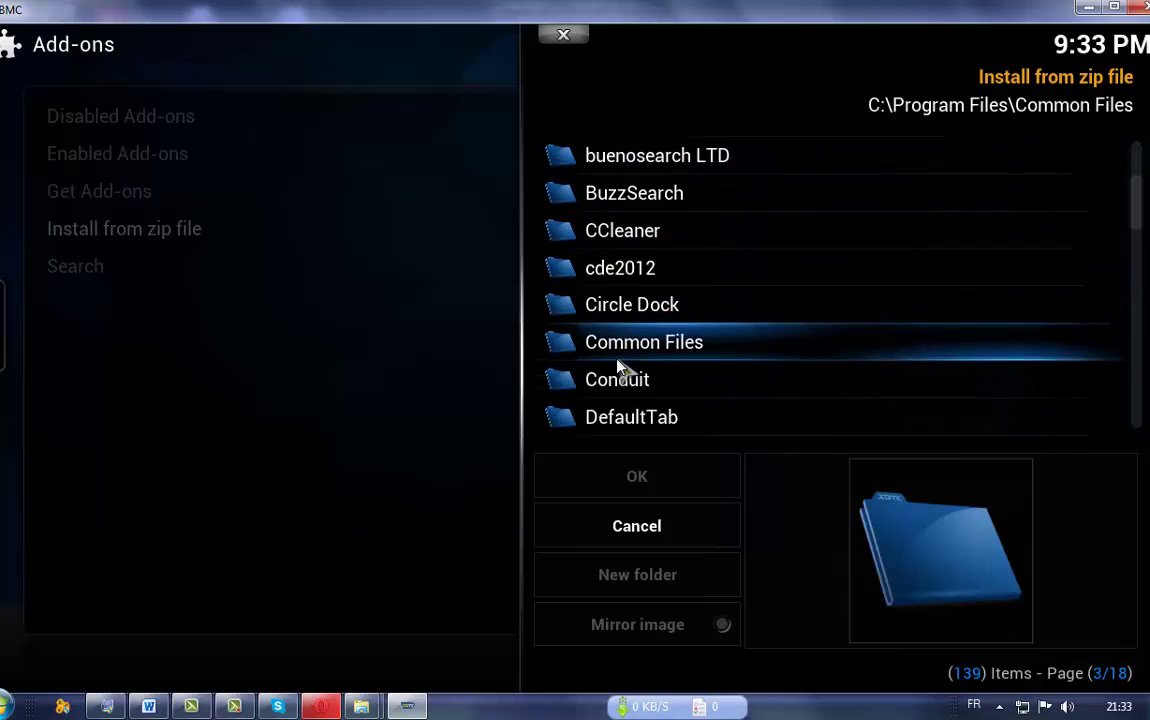
{"action": "scroll", "coordinate": [619, 370], "scroll_direction": "down", "scroll_amount": 10}
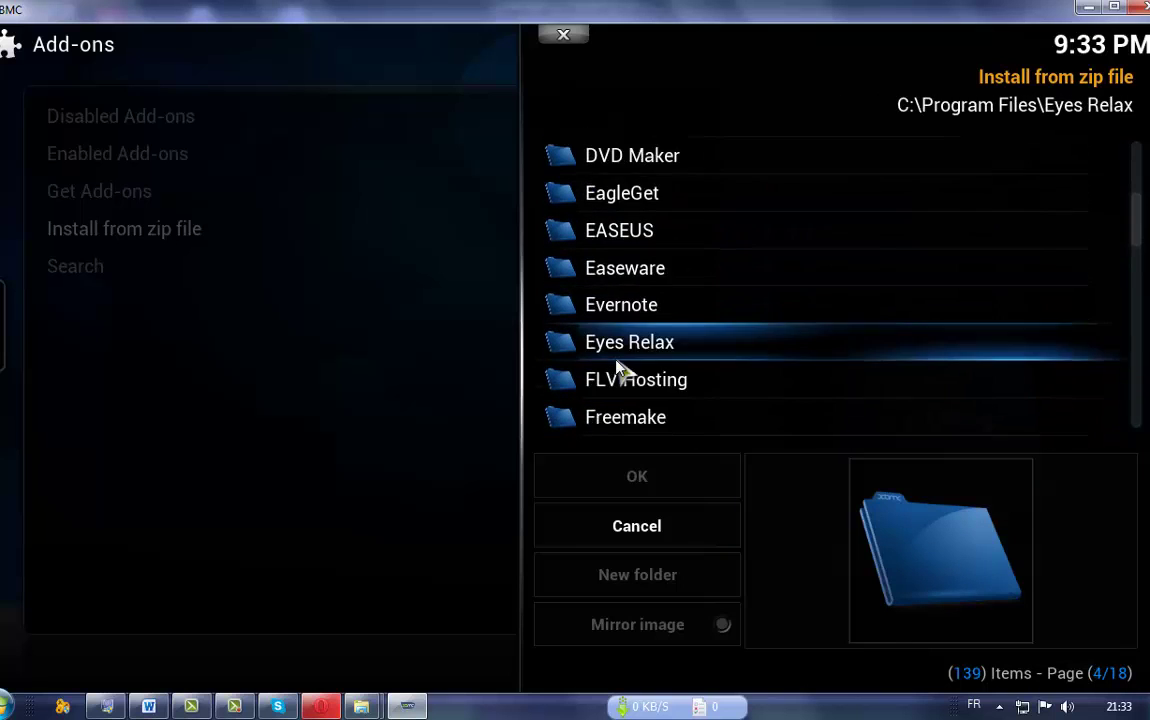
{"action": "scroll", "coordinate": [619, 370], "scroll_direction": "down", "scroll_amount": 5}
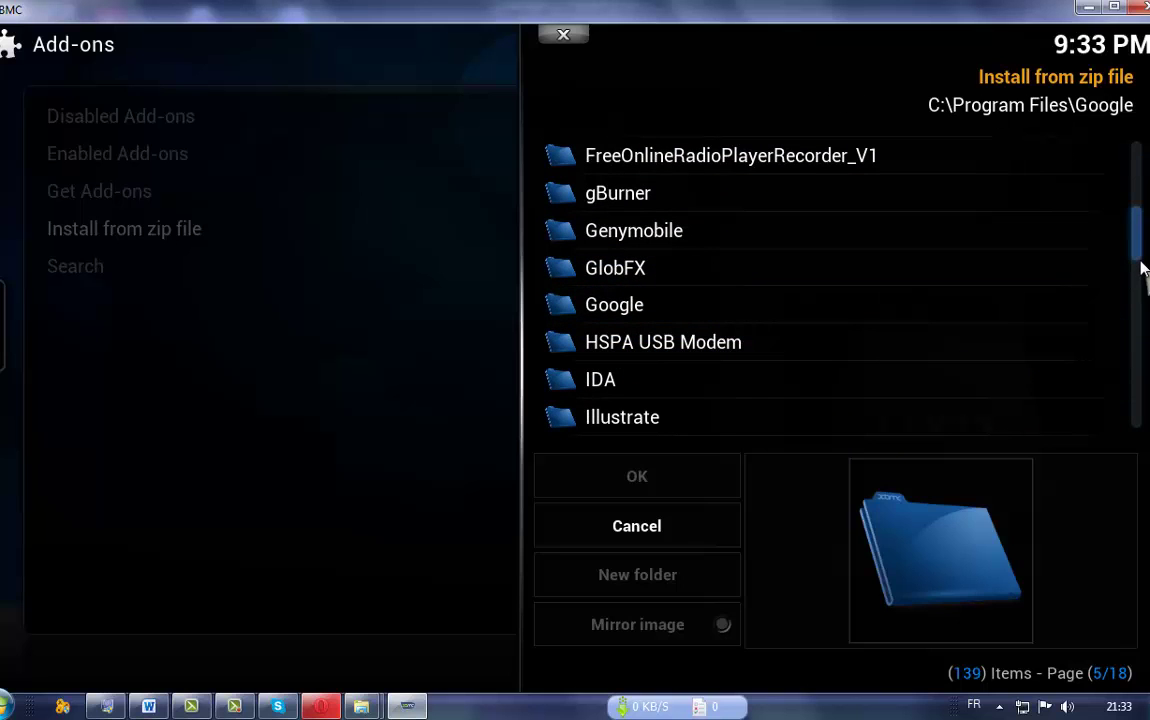
{"action": "left_click_drag", "start_coordinate": [1142, 268], "coordinate": [1146, 458]}
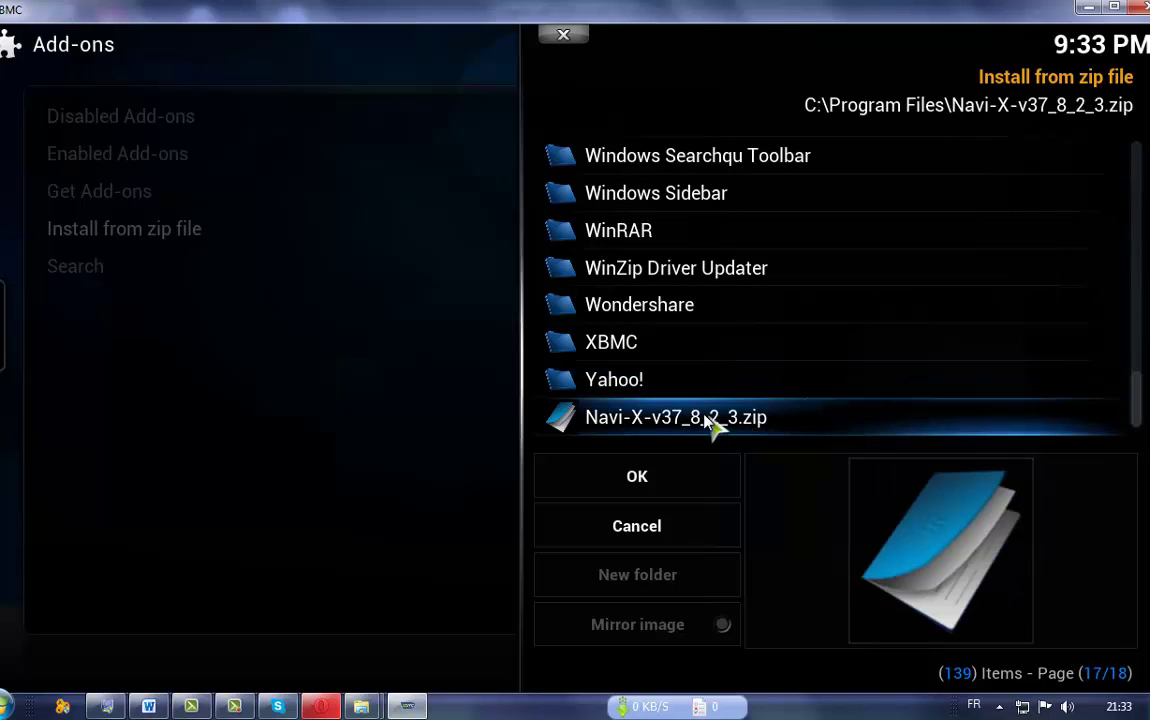
{"action": "left_click", "coordinate": [662, 484]}
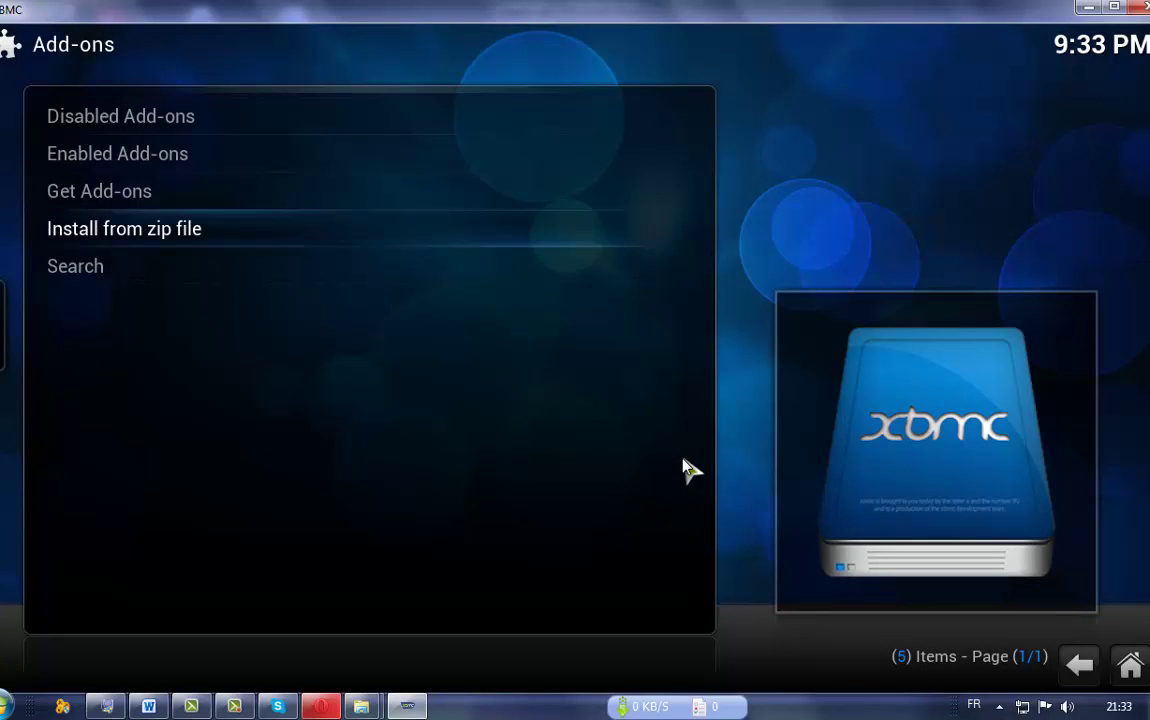
Step: Retry the zip file installation with Navi-X-v37_8_2_3.zip from the Program Files folder on drive C
{"action": "left_click", "coordinate": [415, 250]}
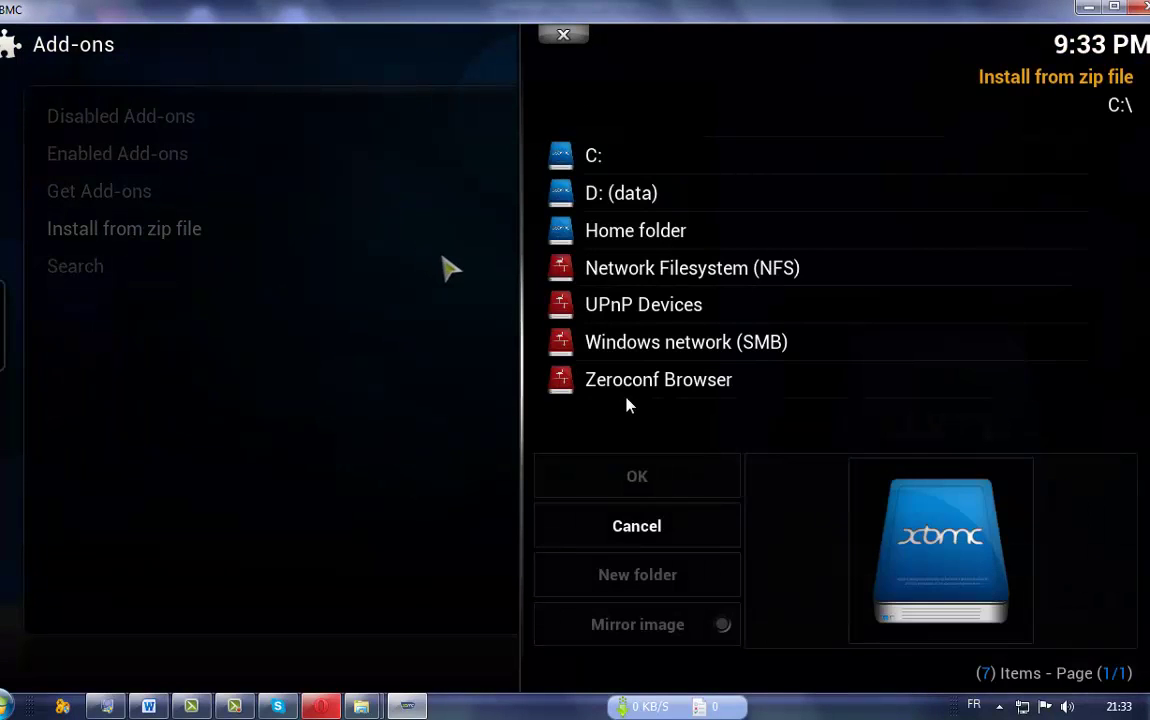
{"action": "left_click", "coordinate": [593, 160]}
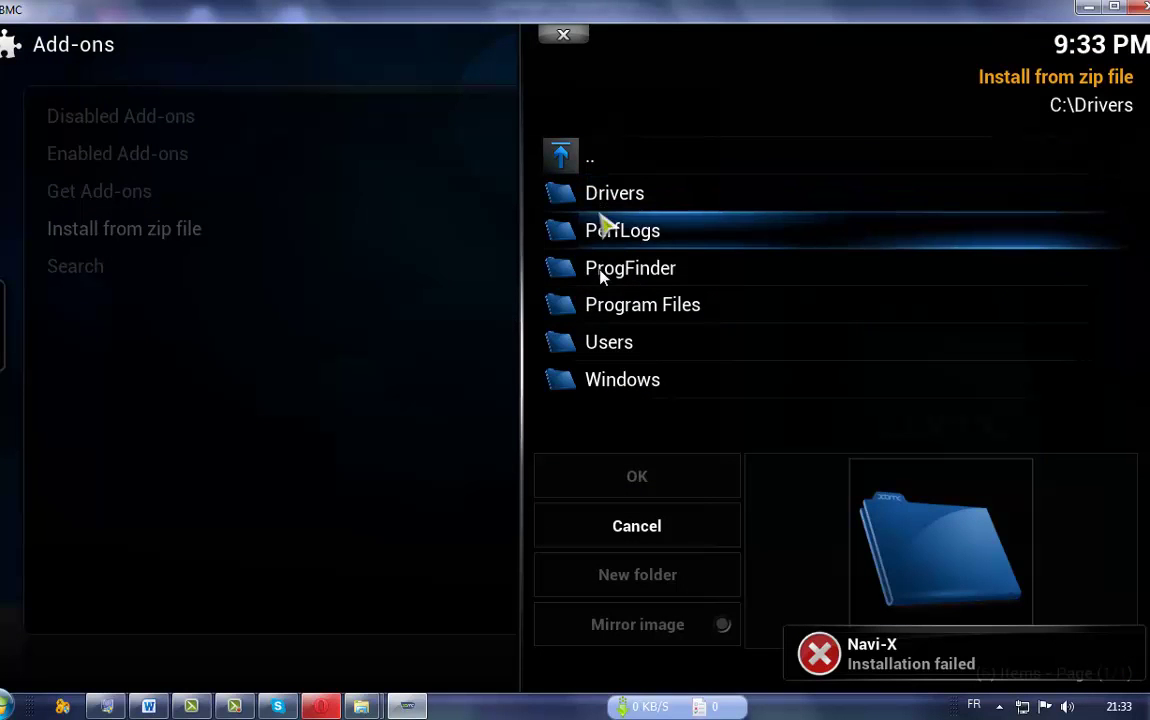
{"action": "left_click", "coordinate": [604, 316]}
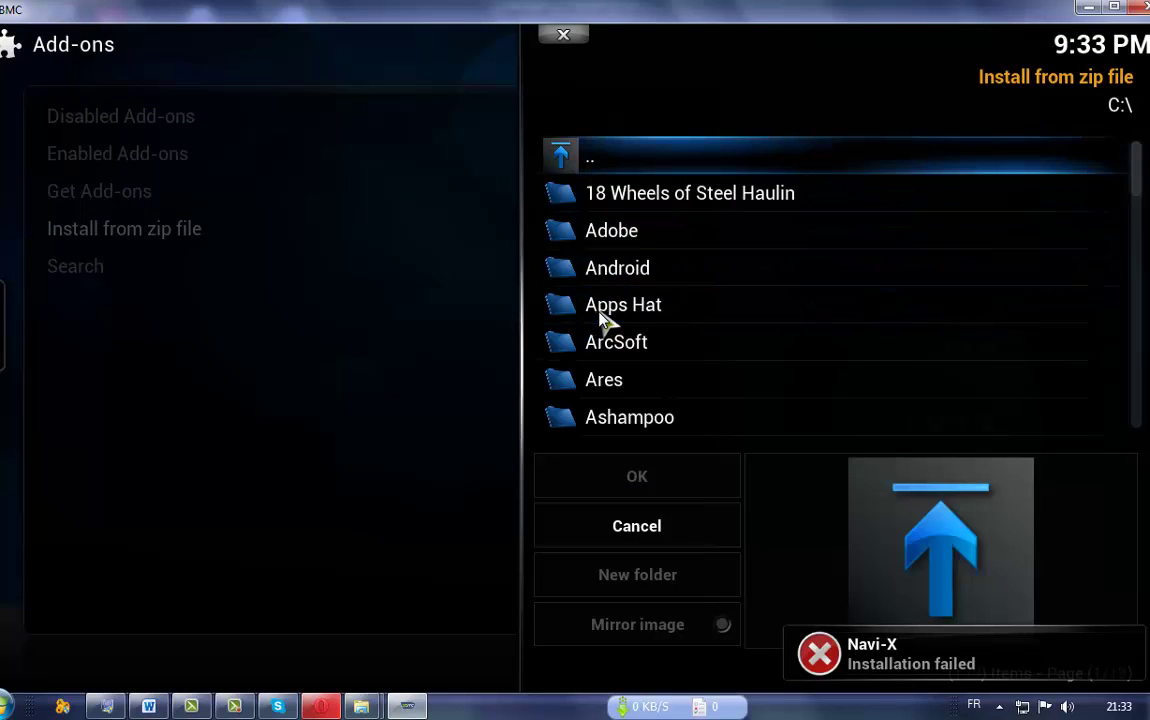
{"action": "scroll", "coordinate": [605, 320], "scroll_direction": "down", "scroll_amount": 9}
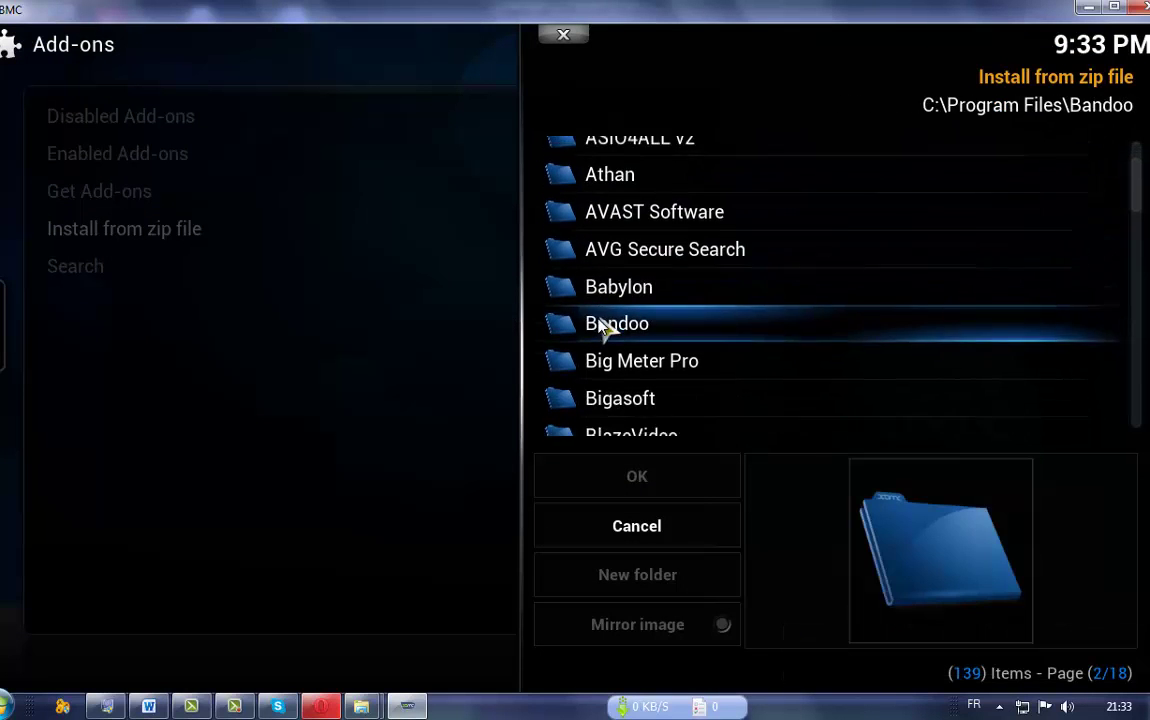
{"action": "scroll", "coordinate": [607, 330], "scroll_direction": "down", "scroll_amount": 7}
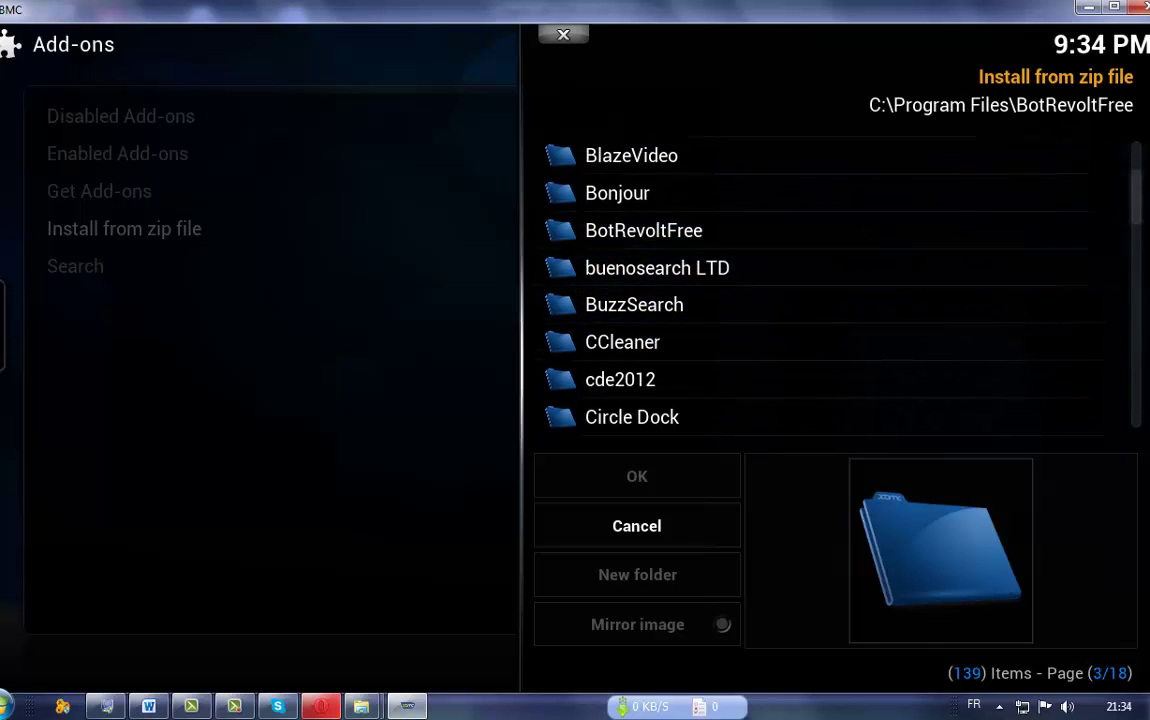
{"action": "left_click_drag", "start_coordinate": [1140, 230], "coordinate": [1145, 462]}
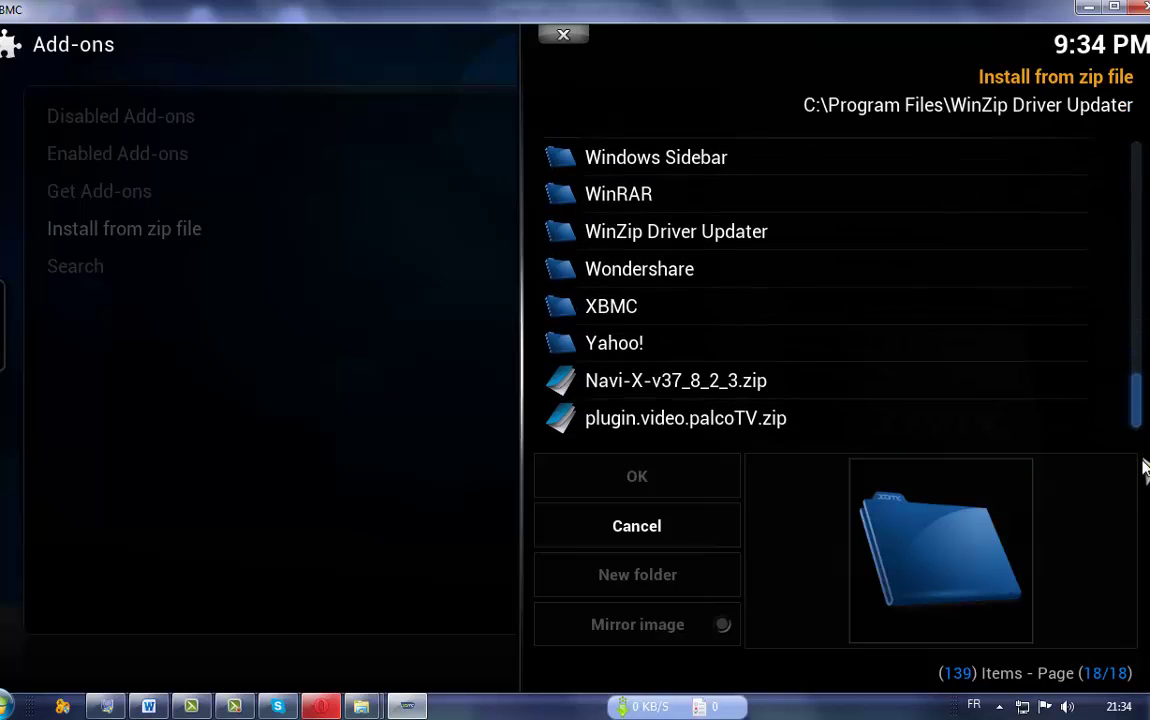
{"action": "left_click", "coordinate": [931, 377]}
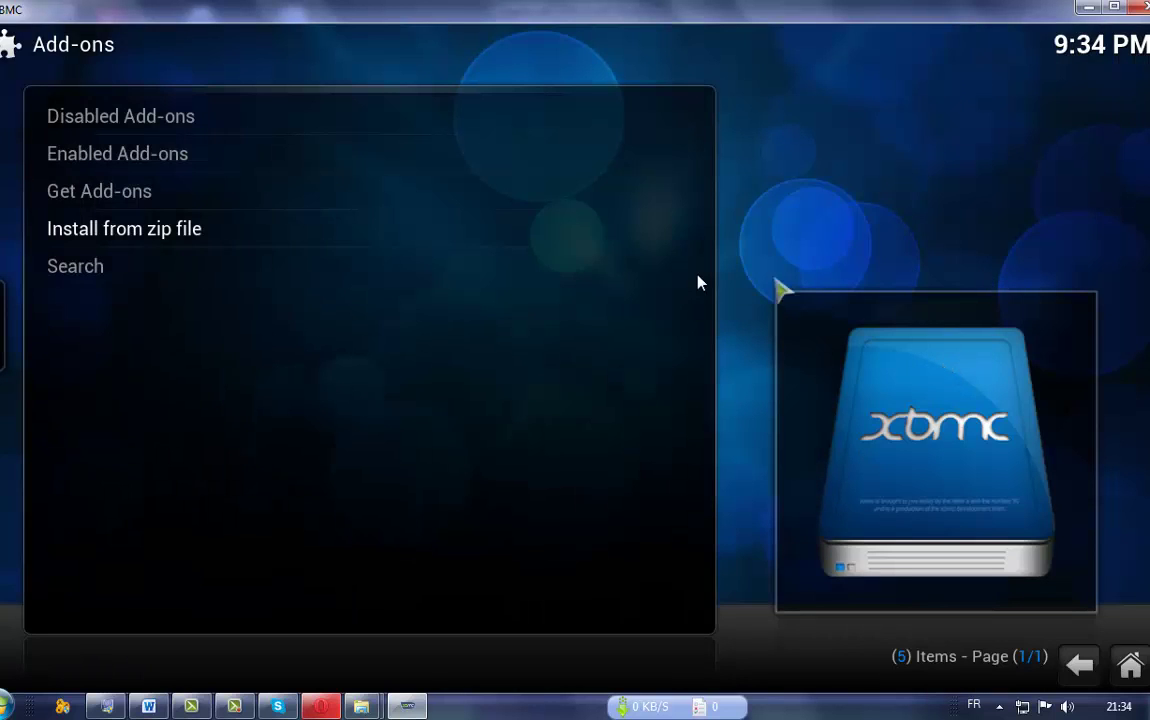
Step: Leave the add-on settings for the XBMC home screen and switch back to the Word document
{"action": "left_click", "coordinate": [360, 191]}
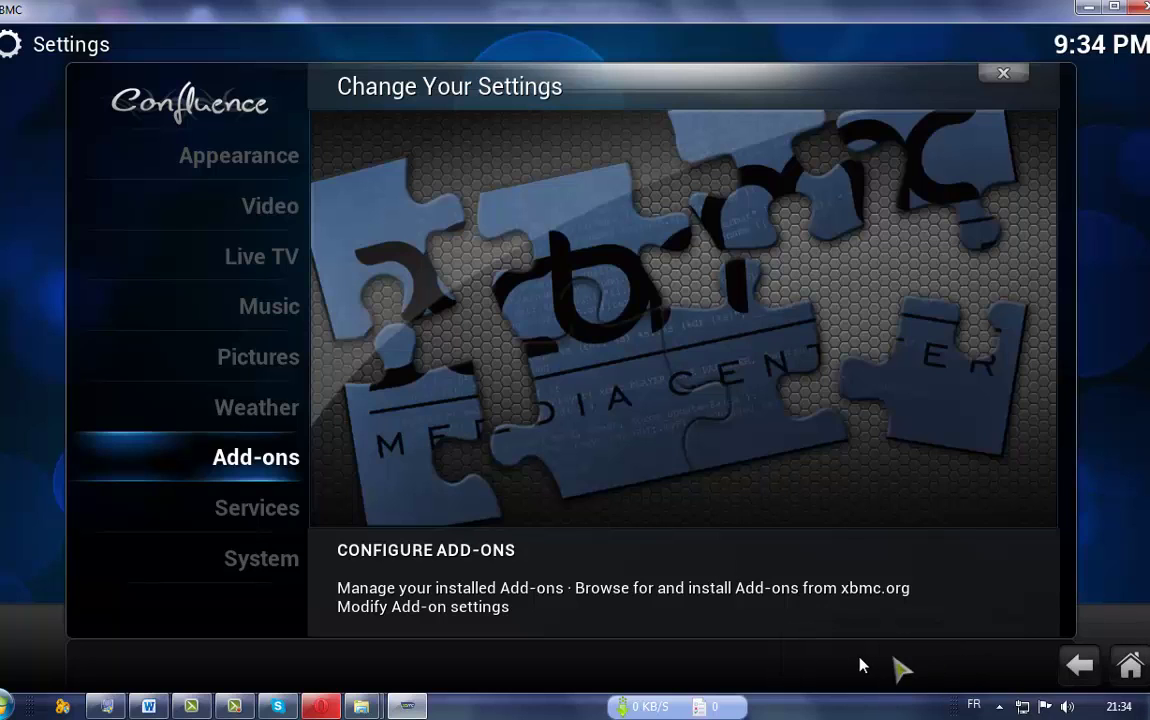
{"action": "right_click", "coordinate": [388, 455]}
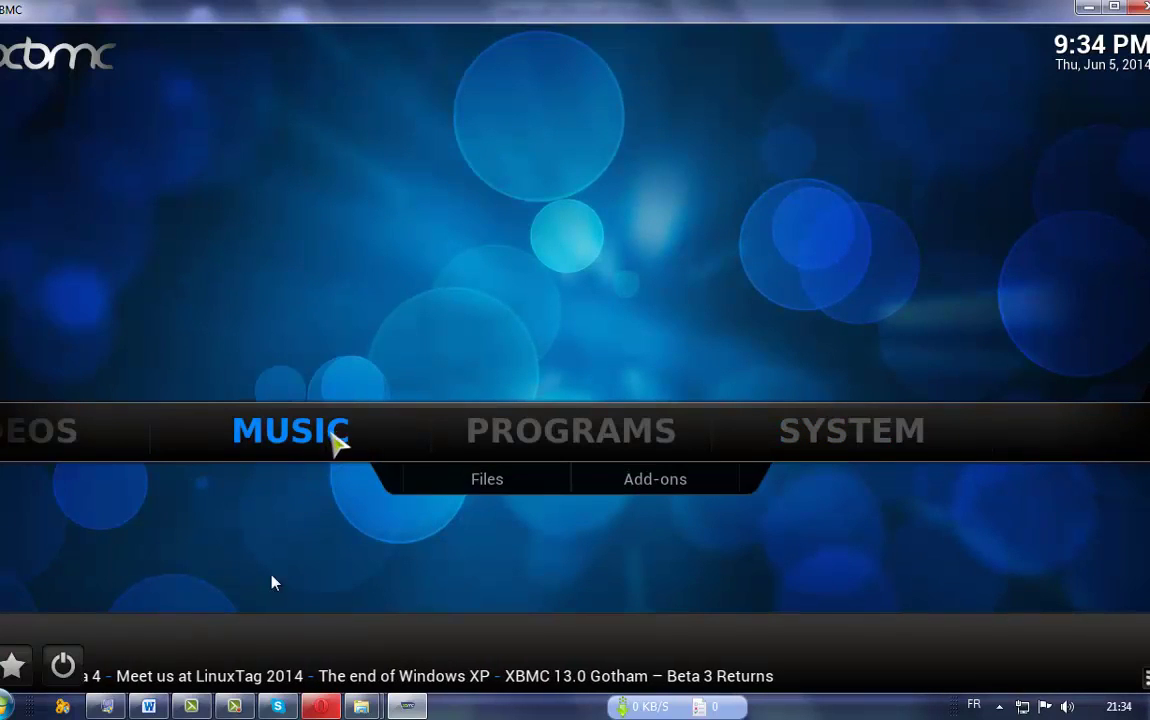
{"action": "key", "text": "alt+Tab"}
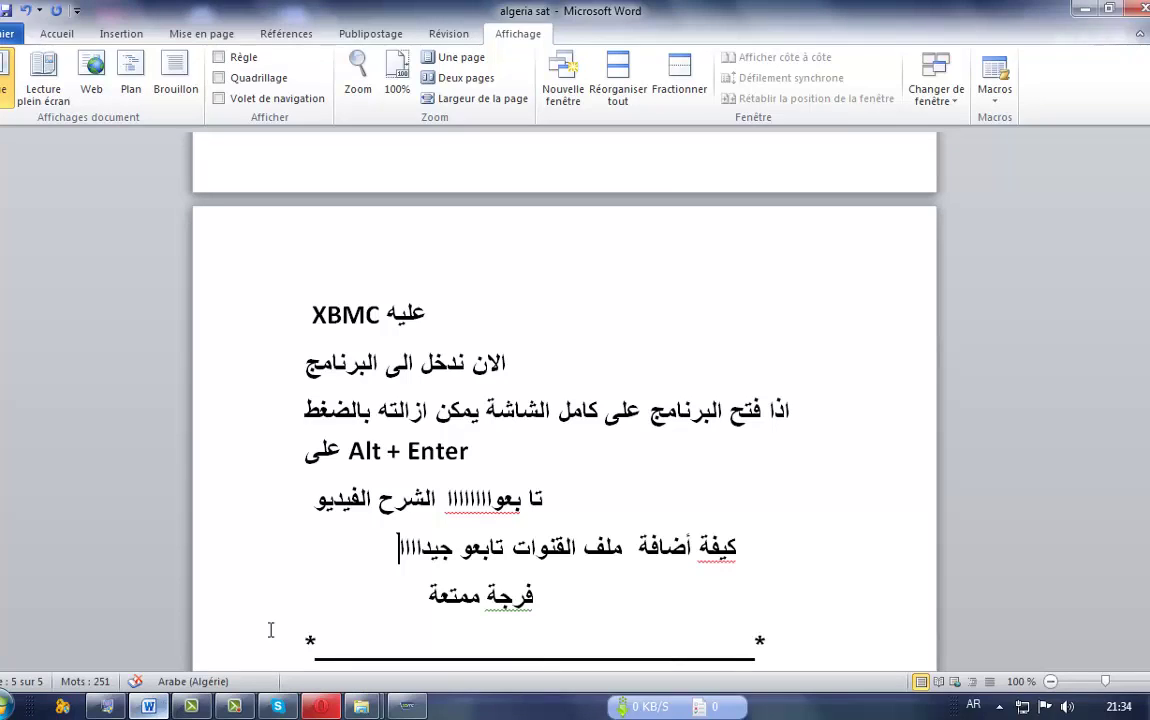
Step: Add a new line reading "بعد أضافة الملف الأن نقوم ونري معا كيفية تشغيل عليه القنوات" below the line about adding the channels file
{"action": "key", "text": "Return"}
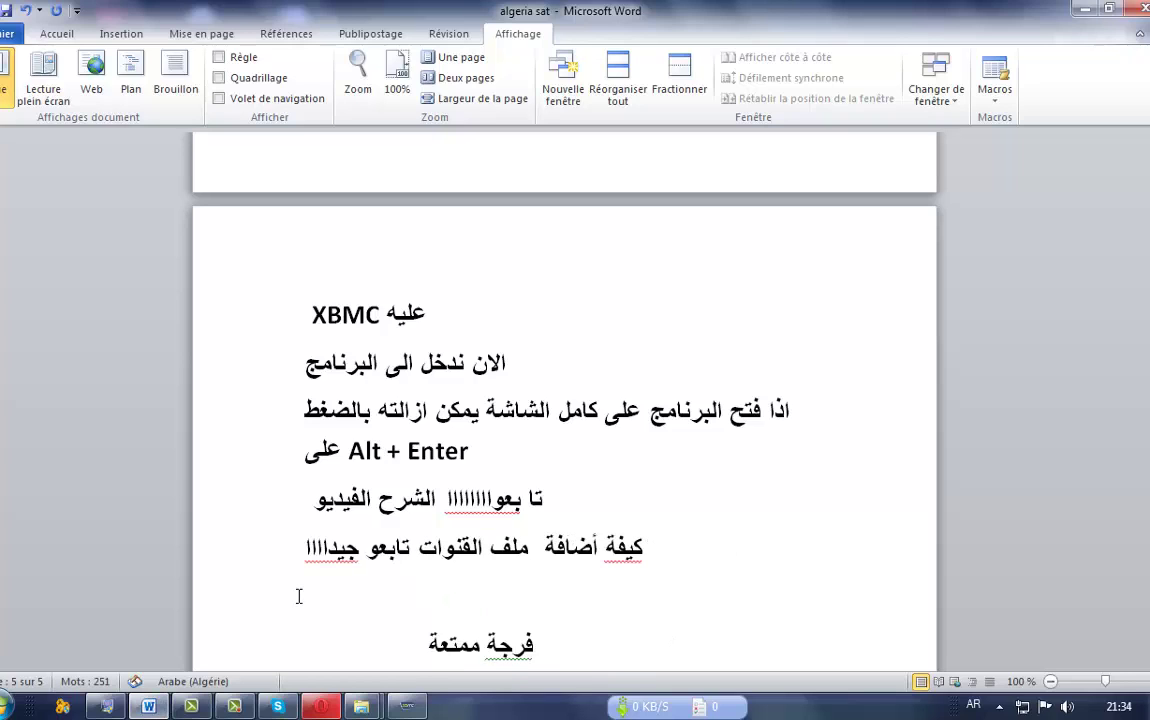
{"action": "type", "text": "شا"}
{"action": "key", "text": "BackSpace"}
{"action": "key", "text": "BackSpace"}
{"action": "type", "text": "بعد أضافة"}
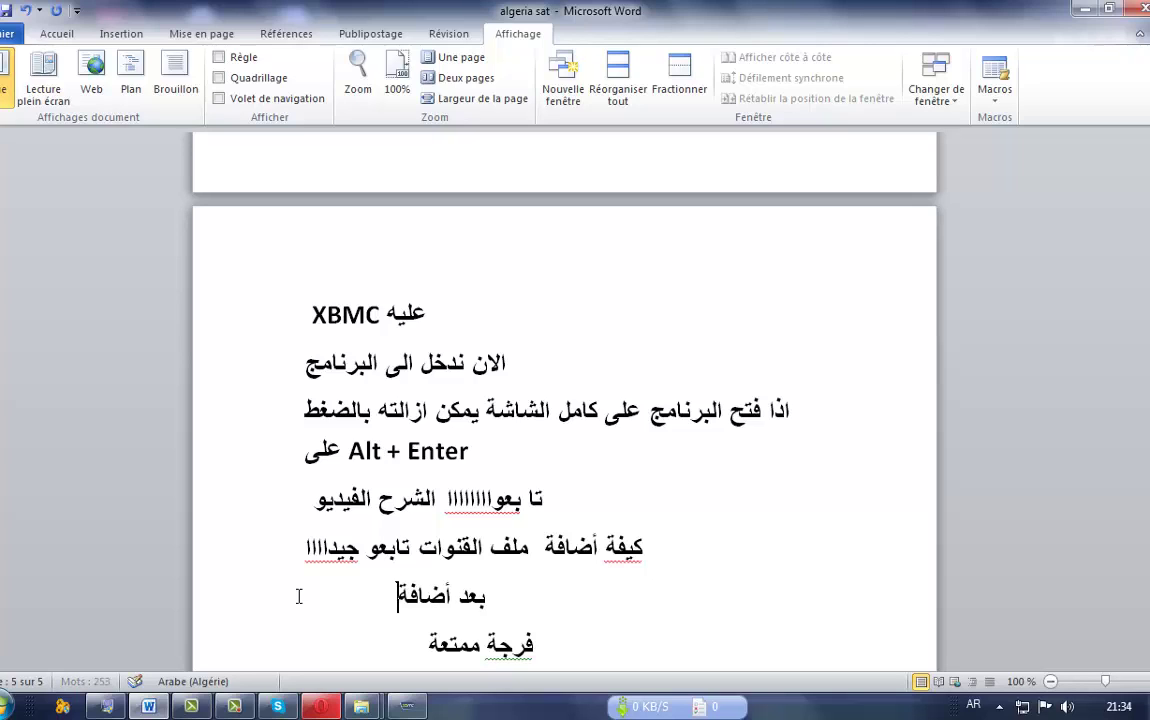
{"action": "type", "text": " الم"}
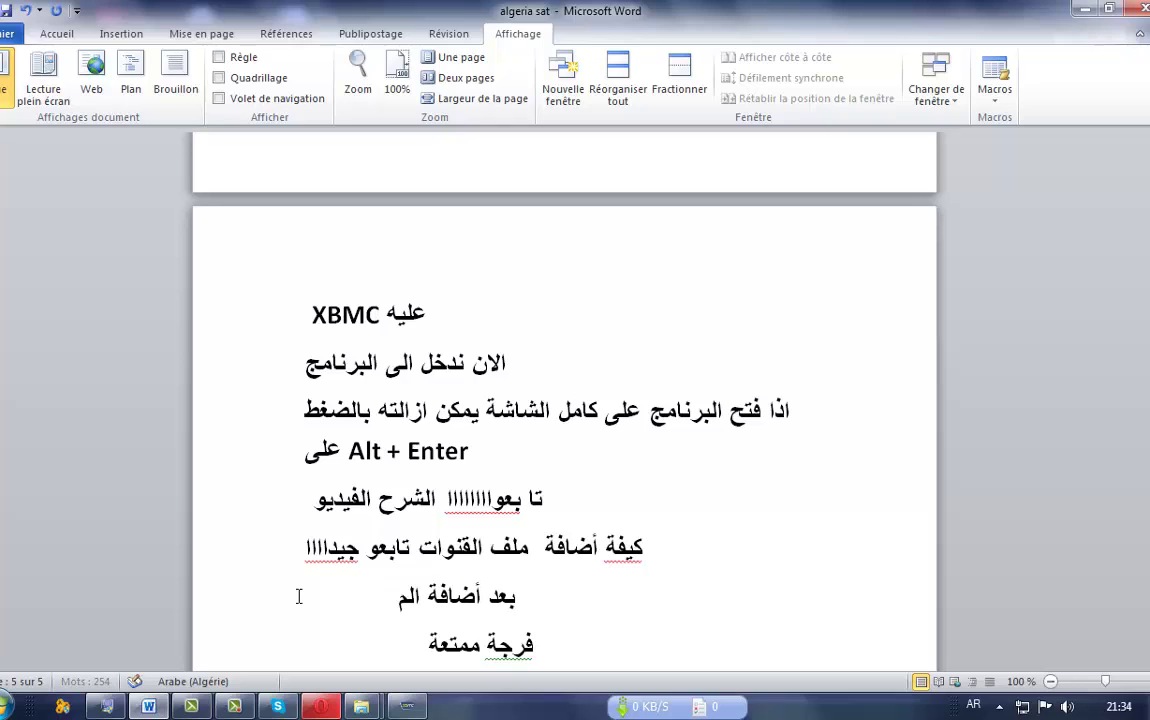
{"action": "type", "text": "لف ا"}
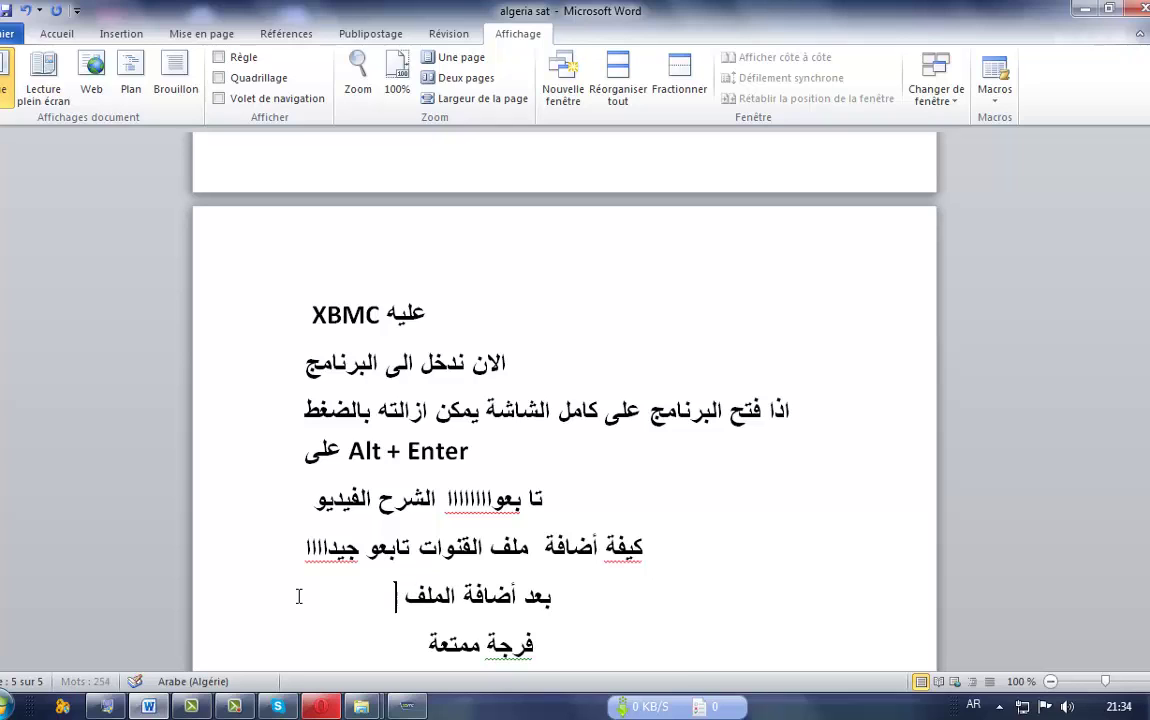
{"action": "type", "text": "لأن"}
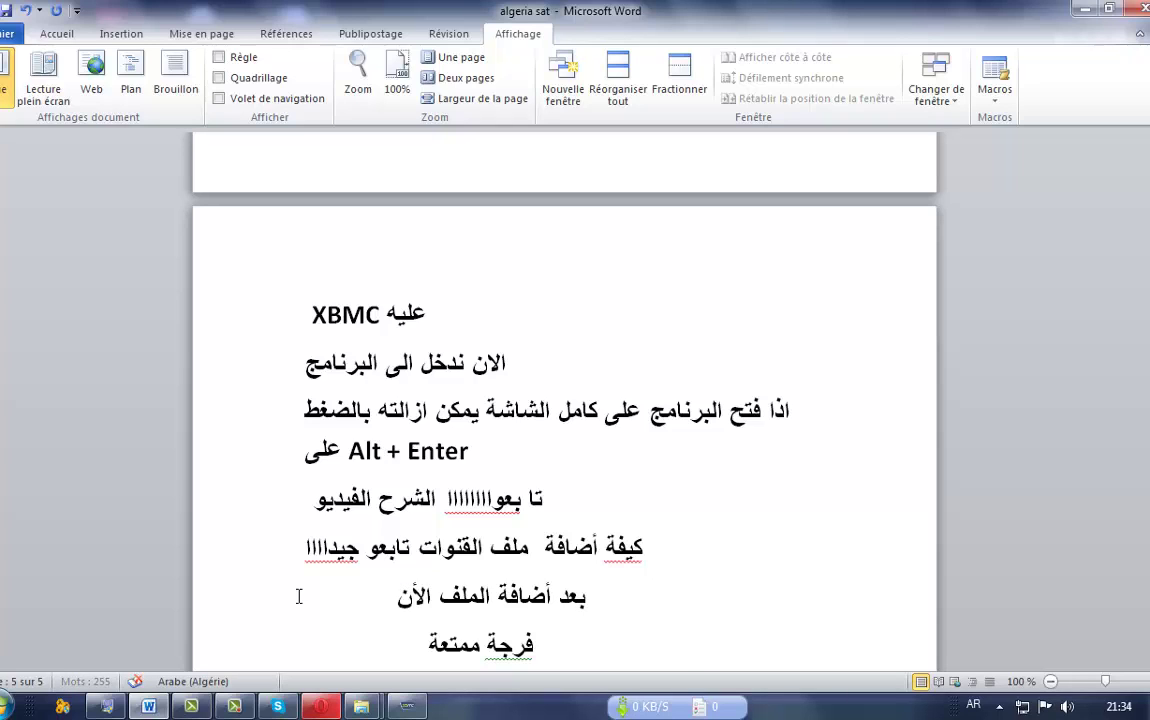
{"action": "type", "text": " نق"}
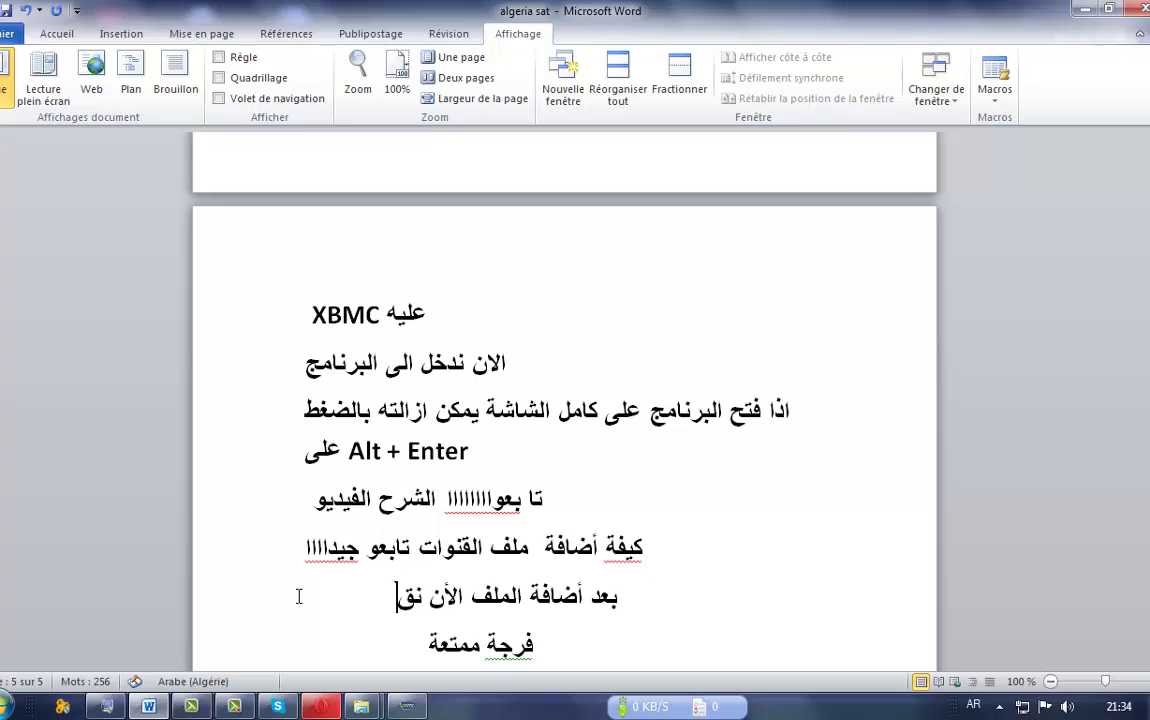
{"action": "type", "text": "وم ون"}
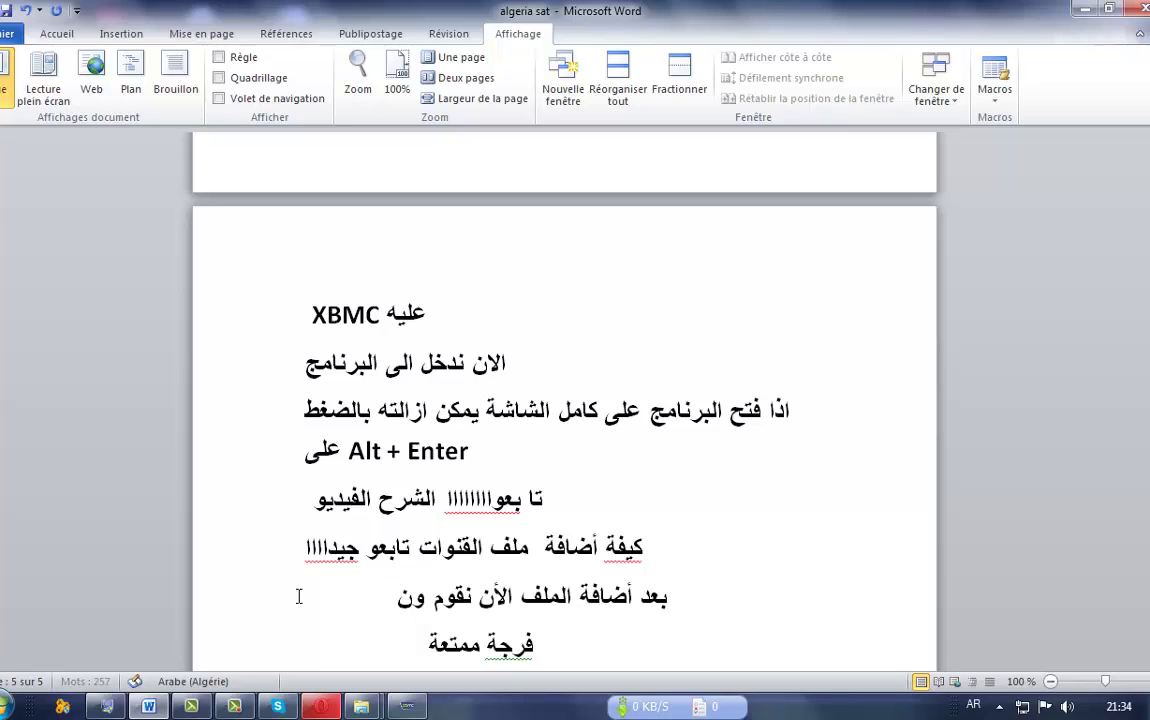
{"action": "type", "text": "ري"}
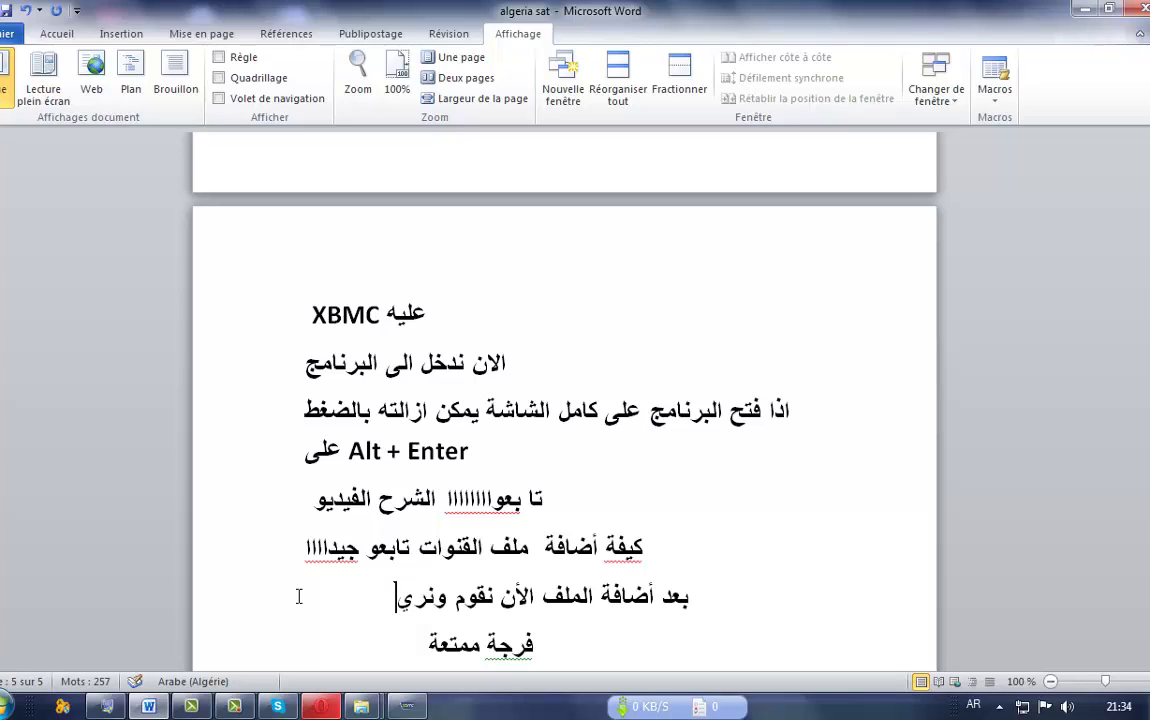
{"action": "type", "text": " معا"}
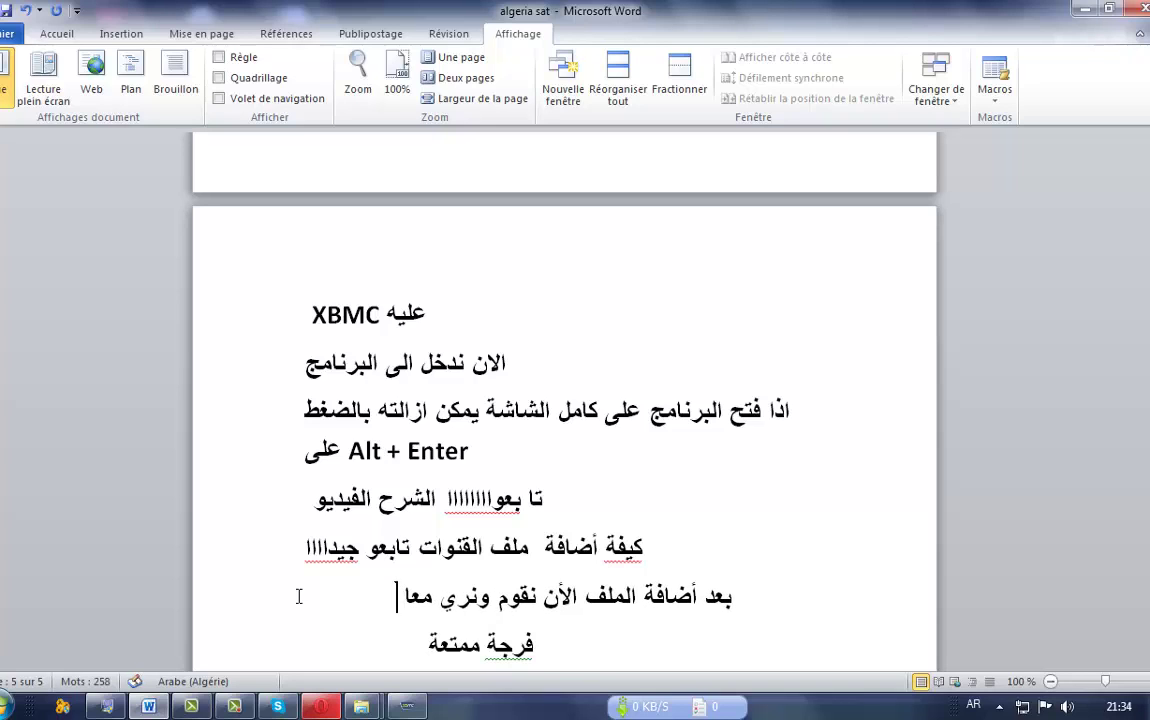
{"action": "type", "text": " كيفية"}
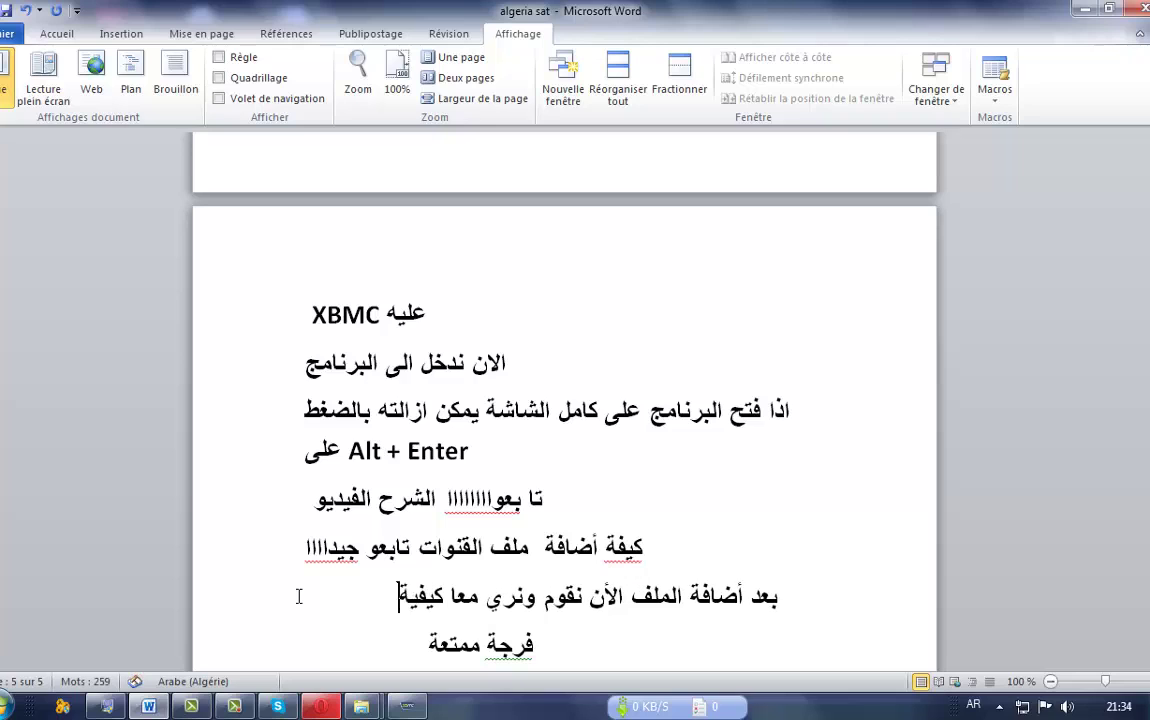
{"action": "type", "text": " تش"}
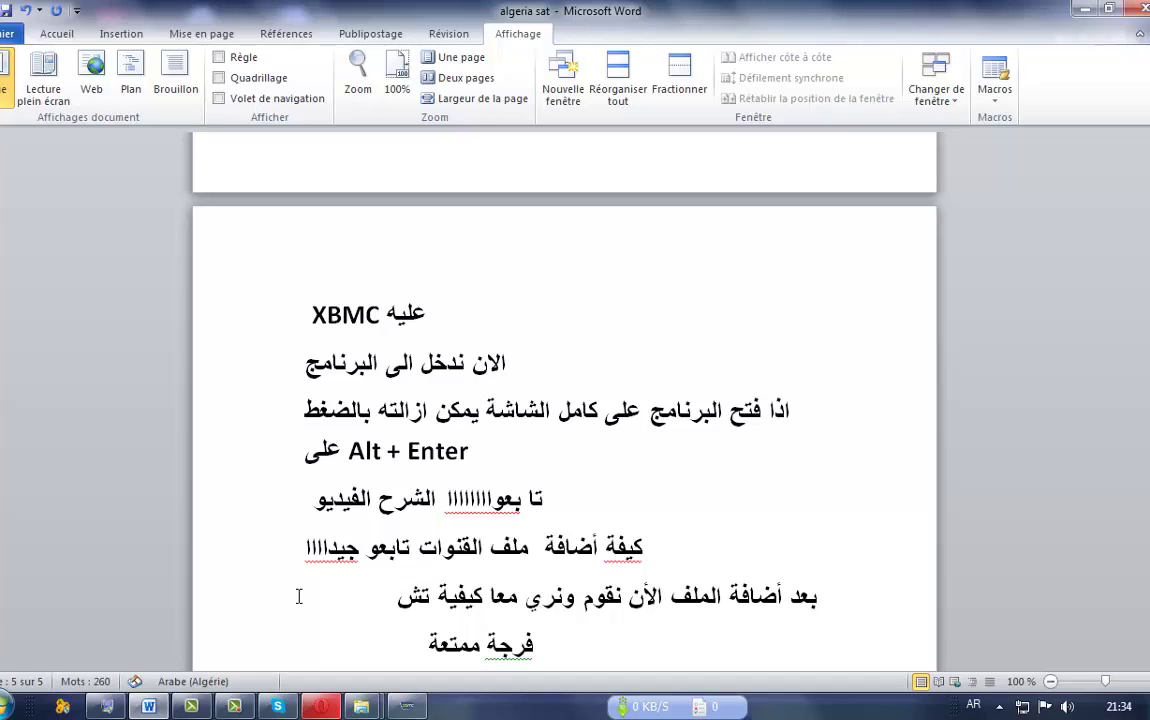
{"action": "type", "text": "غيل"}
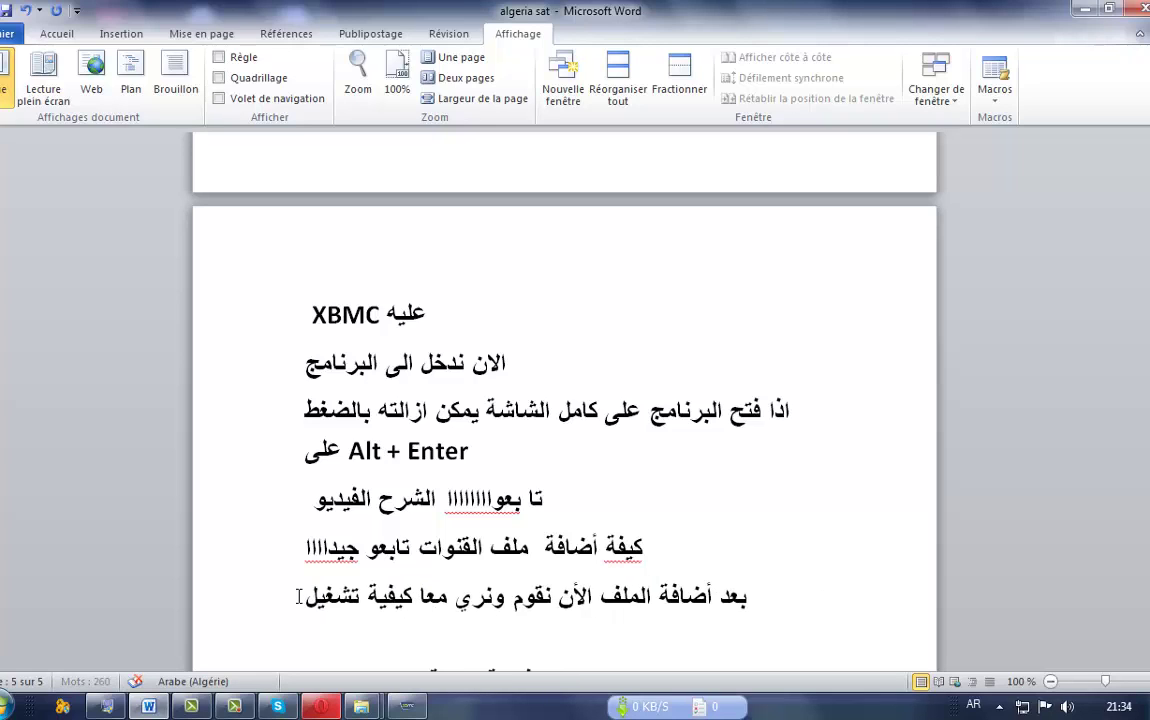
{"action": "type", "text": " عل"}
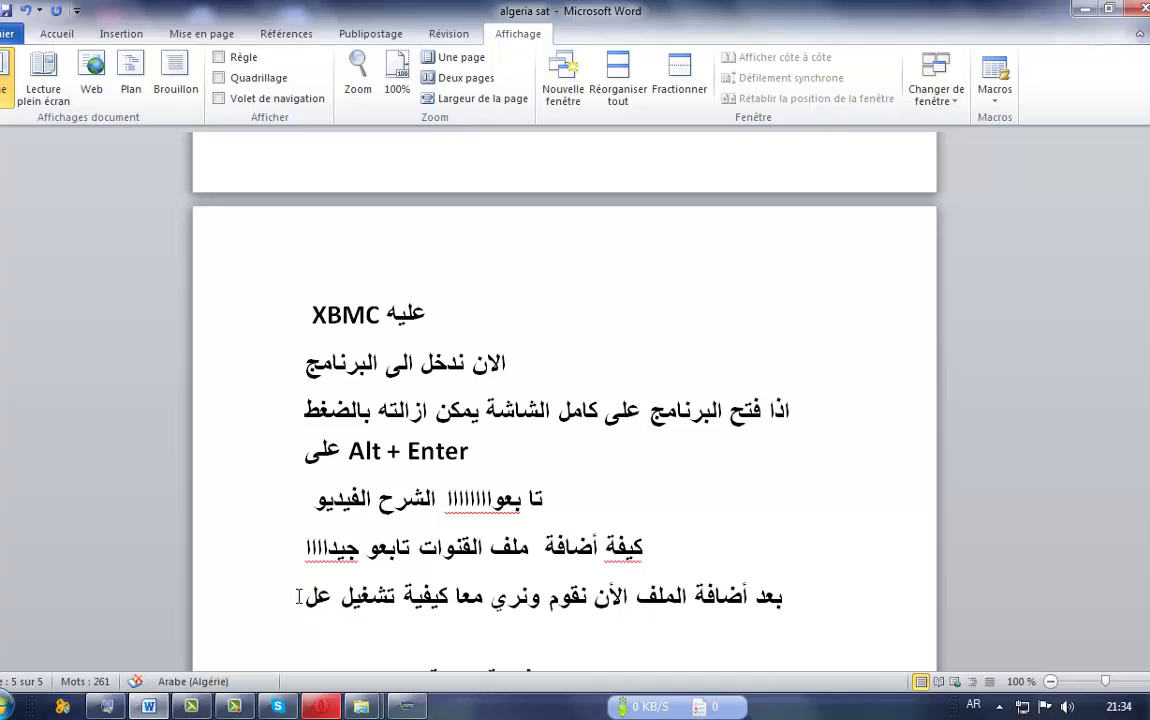
{"action": "type", "text": "يه الق"}
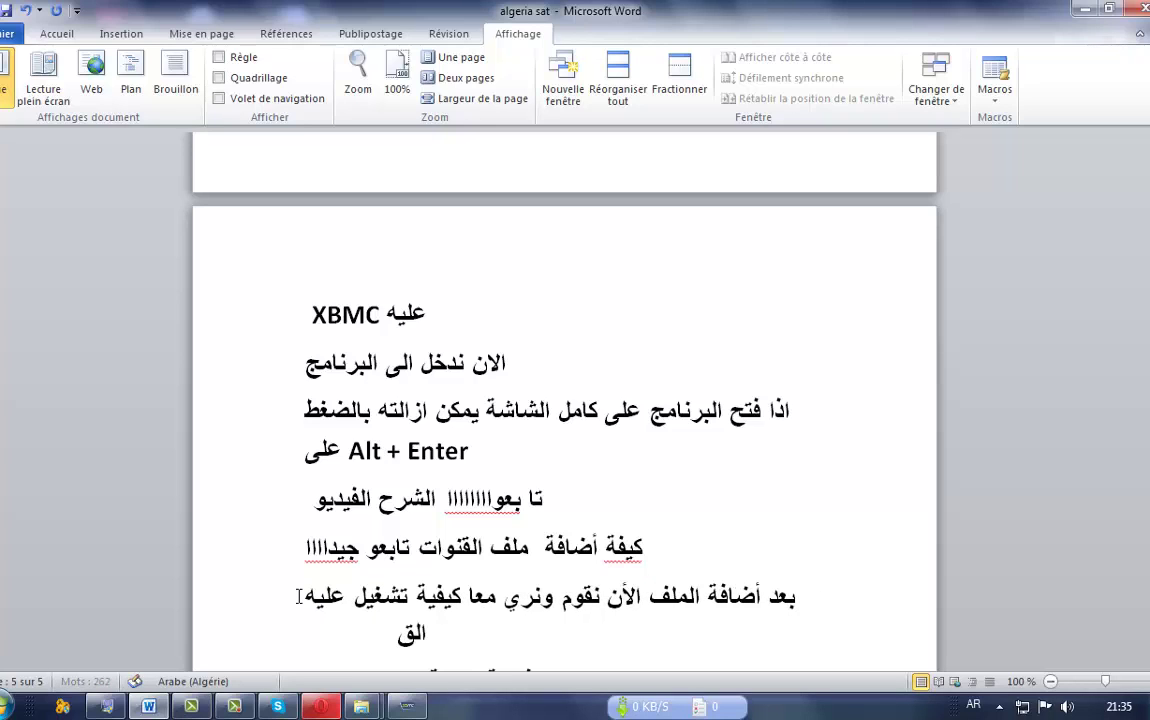
{"action": "type", "text": "نوات"}
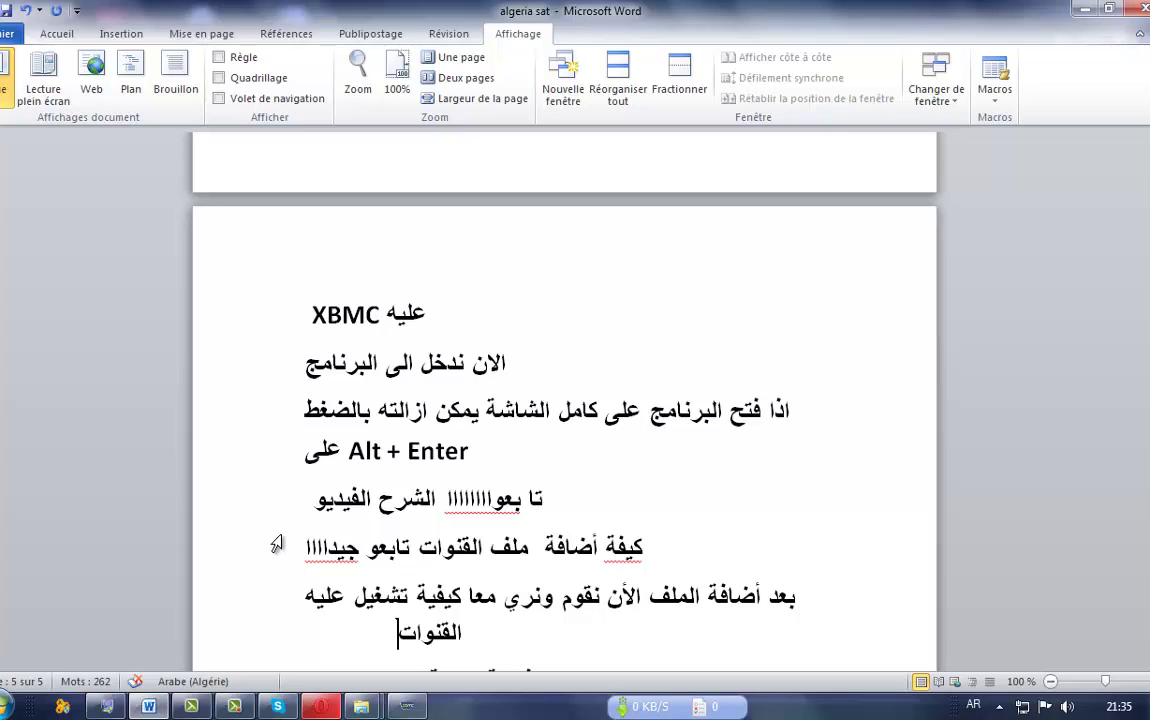
{"action": "scroll", "coordinate": [277, 543], "scroll_direction": "down", "scroll_amount": 2}
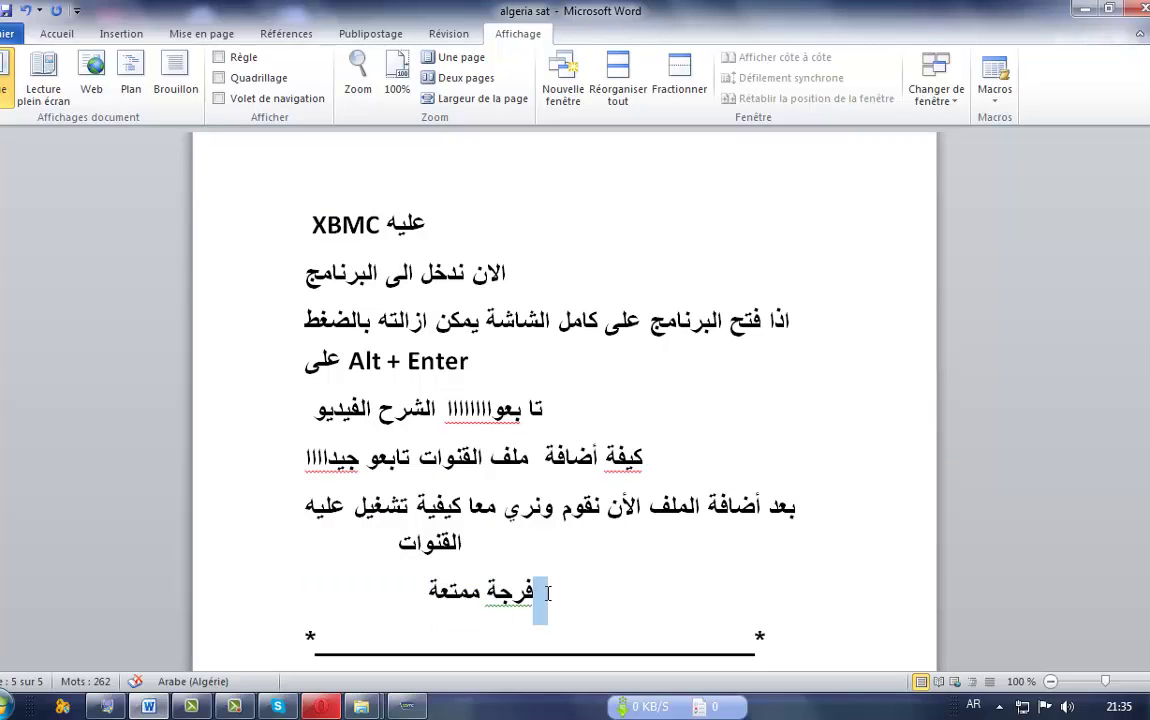
{"action": "left_click_drag", "start_coordinate": [387, 590], "coordinate": [305, 600]}
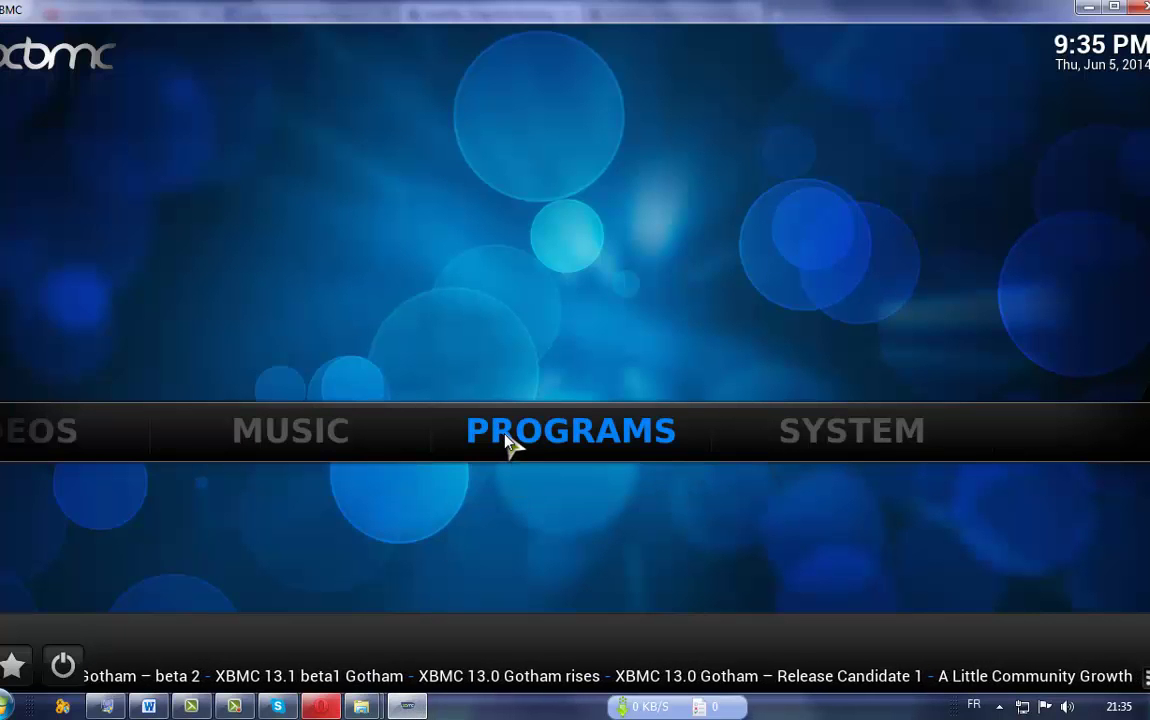
Step: In XBMC, launch Navi-X from the program add-ons and open its Navi-Xtreme Portal
{"action": "left_click", "coordinate": [508, 443]}
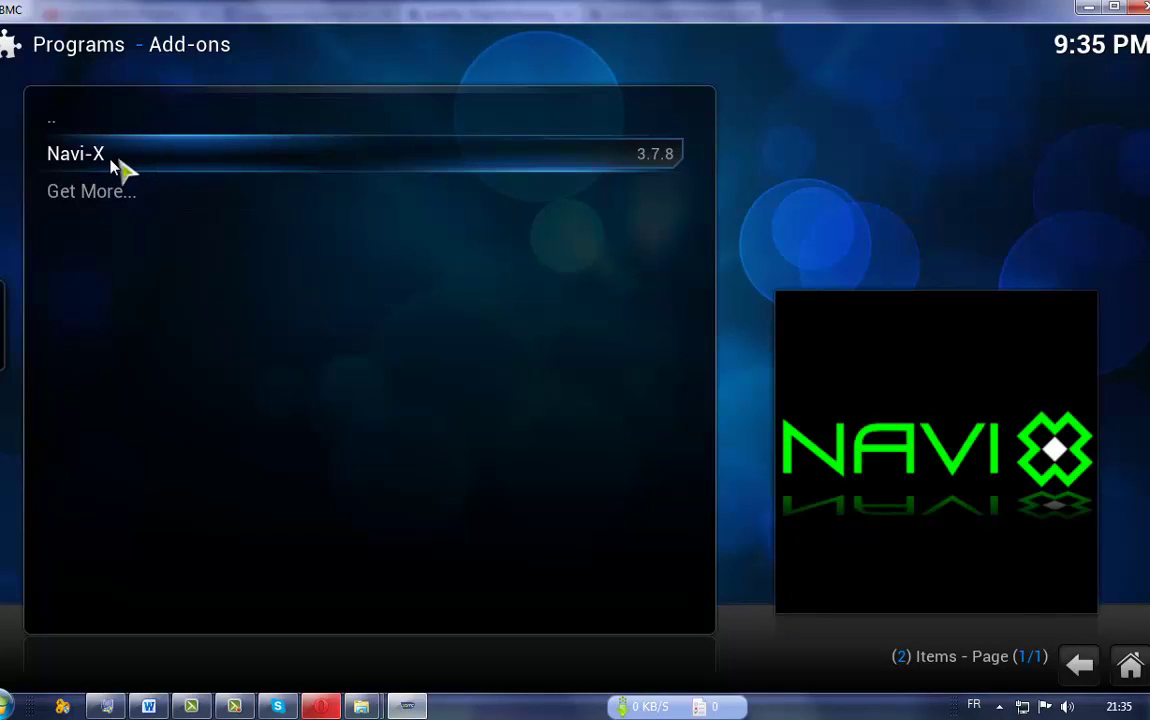
{"action": "left_click", "coordinate": [113, 168]}
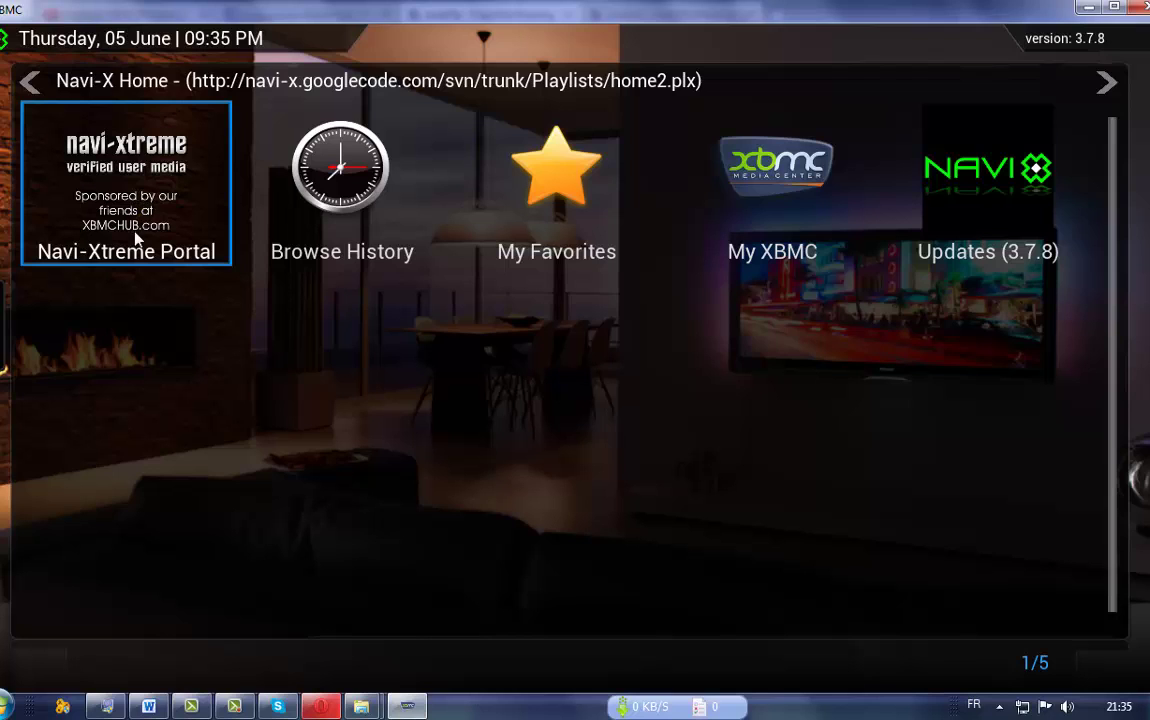
{"action": "left_click", "coordinate": [130, 234]}
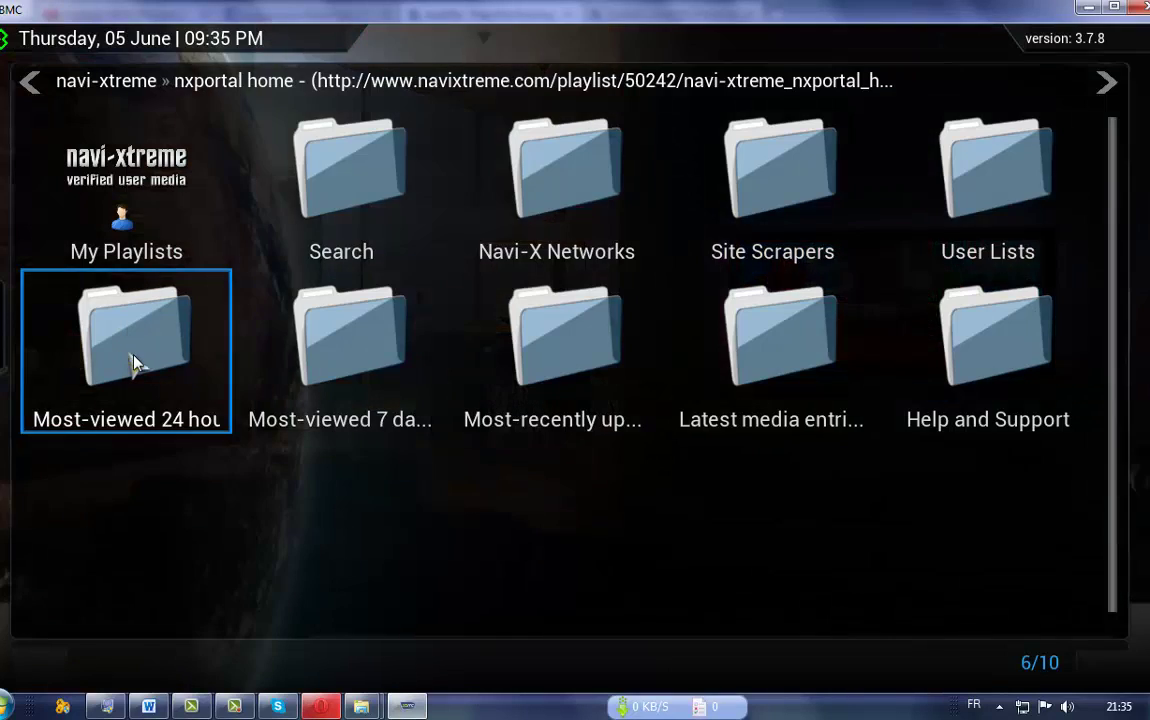
Step: Open the HAMMY 40 WORLD CHANNELS playlist from the lists most viewed in 24 hours and play BEIN SPORT 11
{"action": "left_click", "coordinate": [136, 358]}
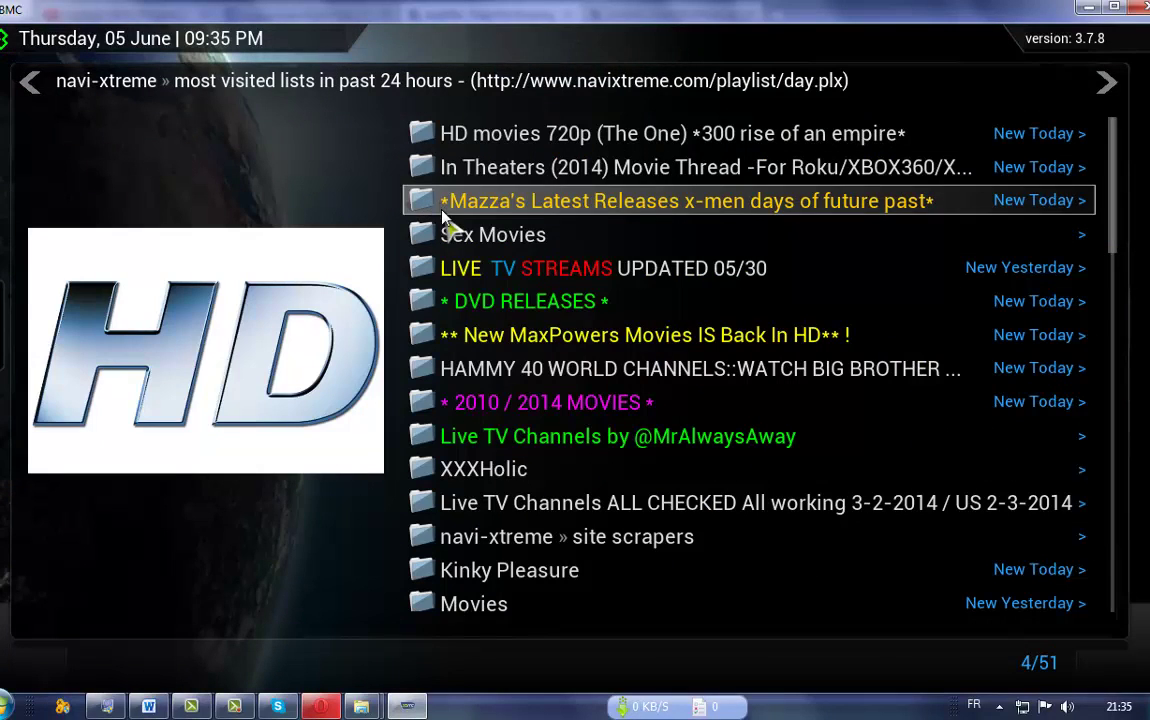
{"action": "left_click", "coordinate": [471, 360]}
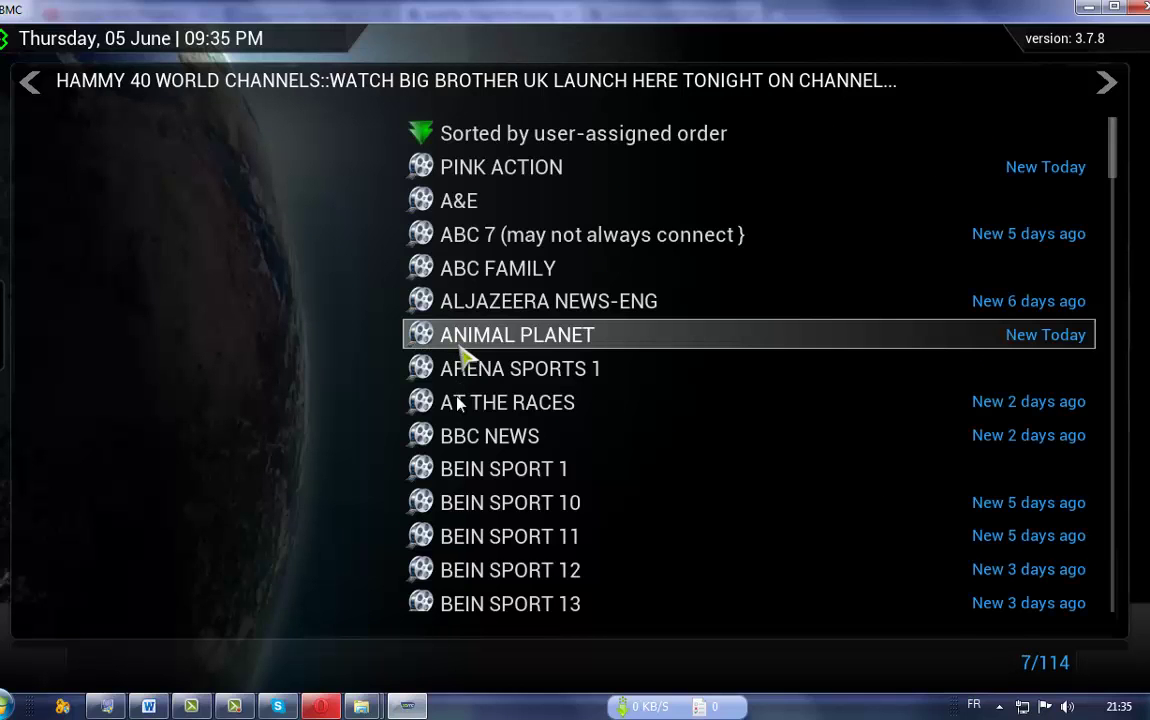
{"action": "scroll", "coordinate": [452, 400], "scroll_direction": "down", "scroll_amount": 1}
{"action": "scroll", "coordinate": [452, 405], "scroll_direction": "down", "scroll_amount": 1}
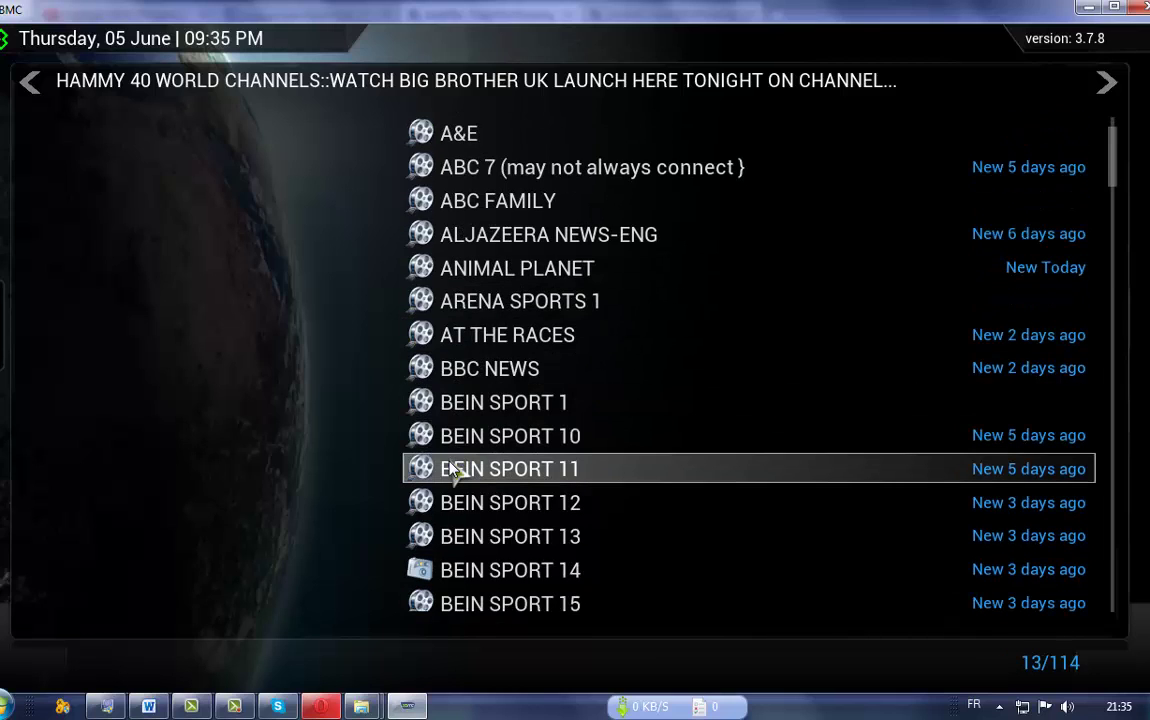
{"action": "left_click", "coordinate": [452, 470]}
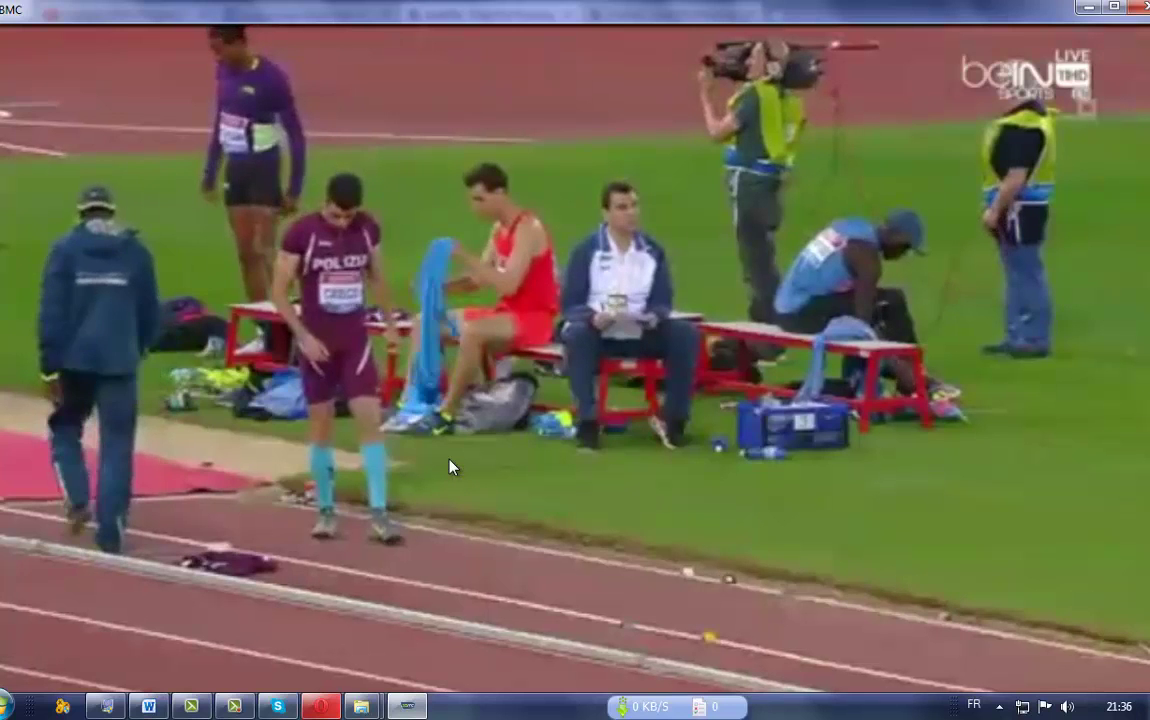
{"action": "mouse_move", "coordinate": [268, 540]}
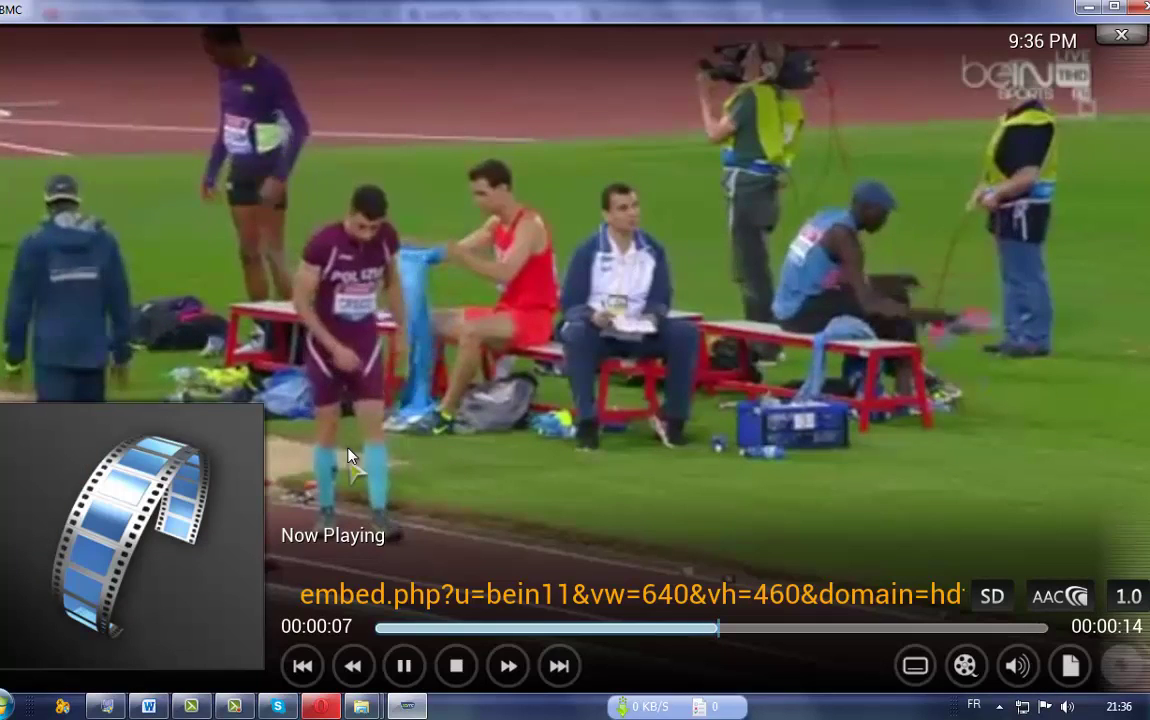
Step: Switch back to the Word document and add a new line reading "Bein sport" below the sentence ending in "القنوات"
{"action": "left_click", "coordinate": [163, 708]}
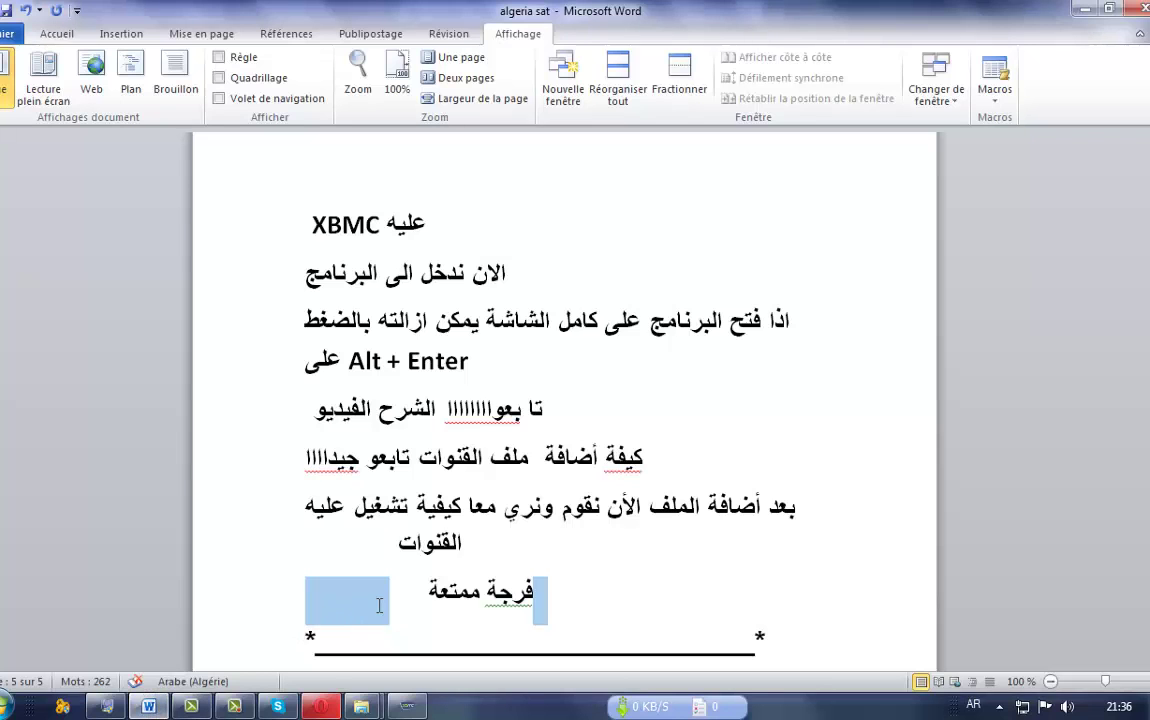
{"action": "left_click", "coordinate": [396, 545]}
{"action": "key", "text": "Return"}
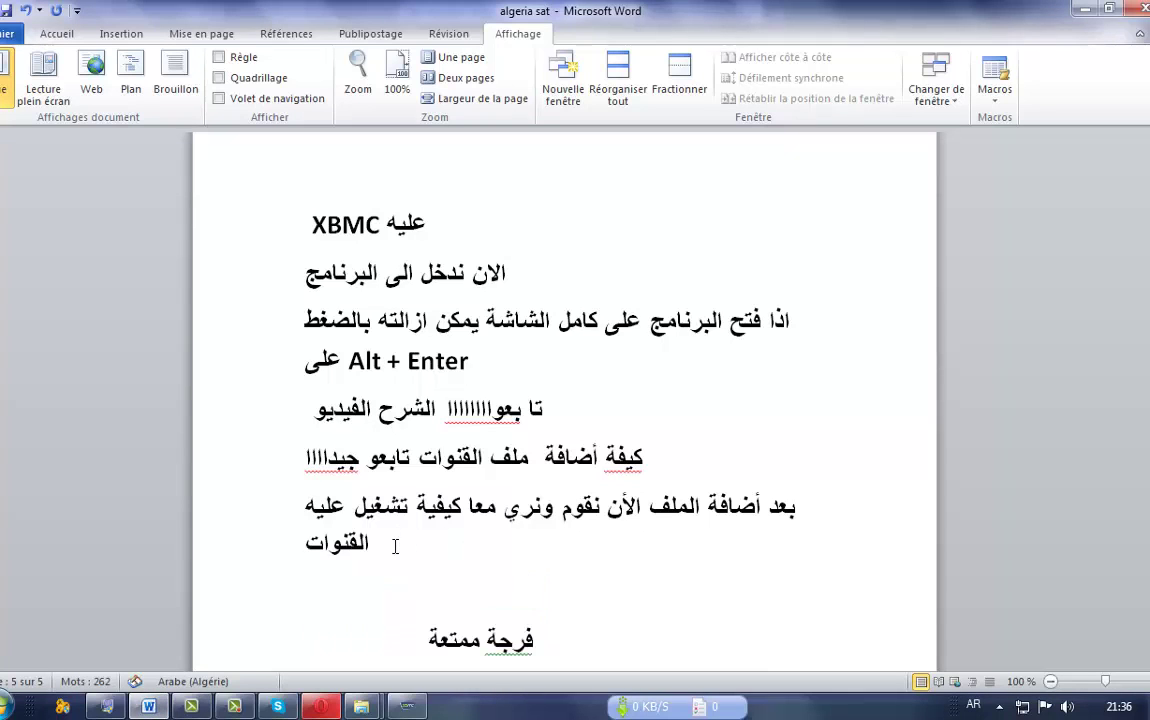
{"action": "type", "text": "لاش"}
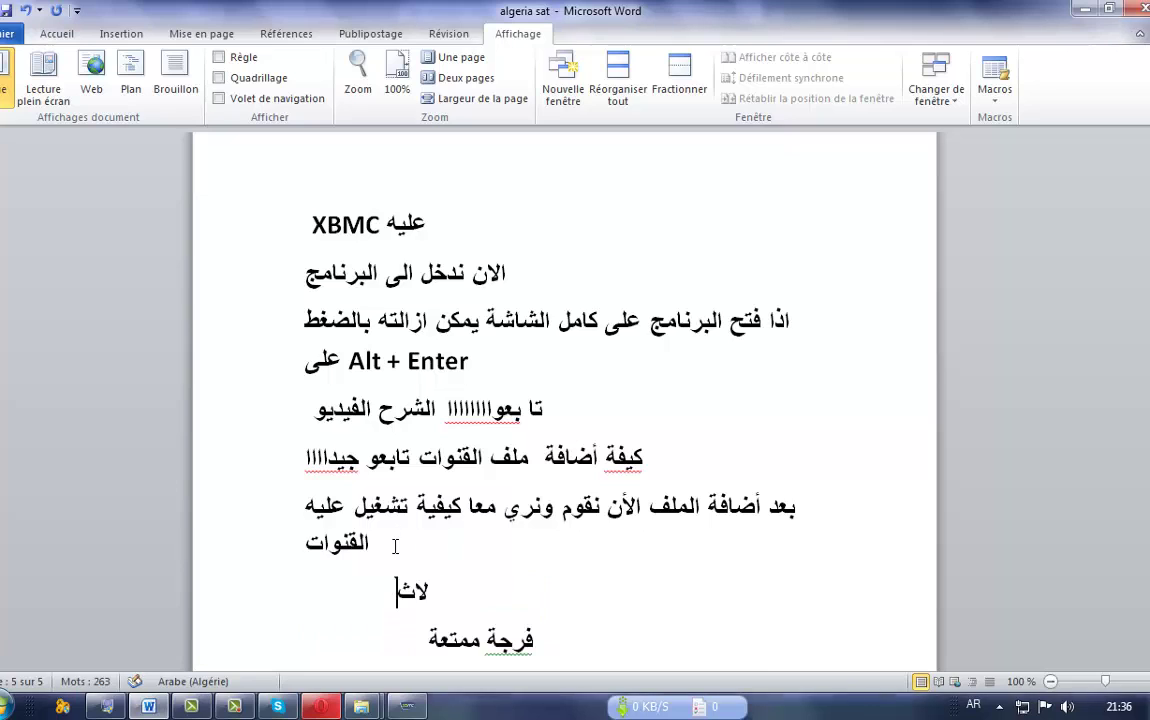
{"action": "key", "text": "BackSpace"}
{"action": "key", "text": "BackSpace"}
{"action": "key", "text": "BackSpace"}
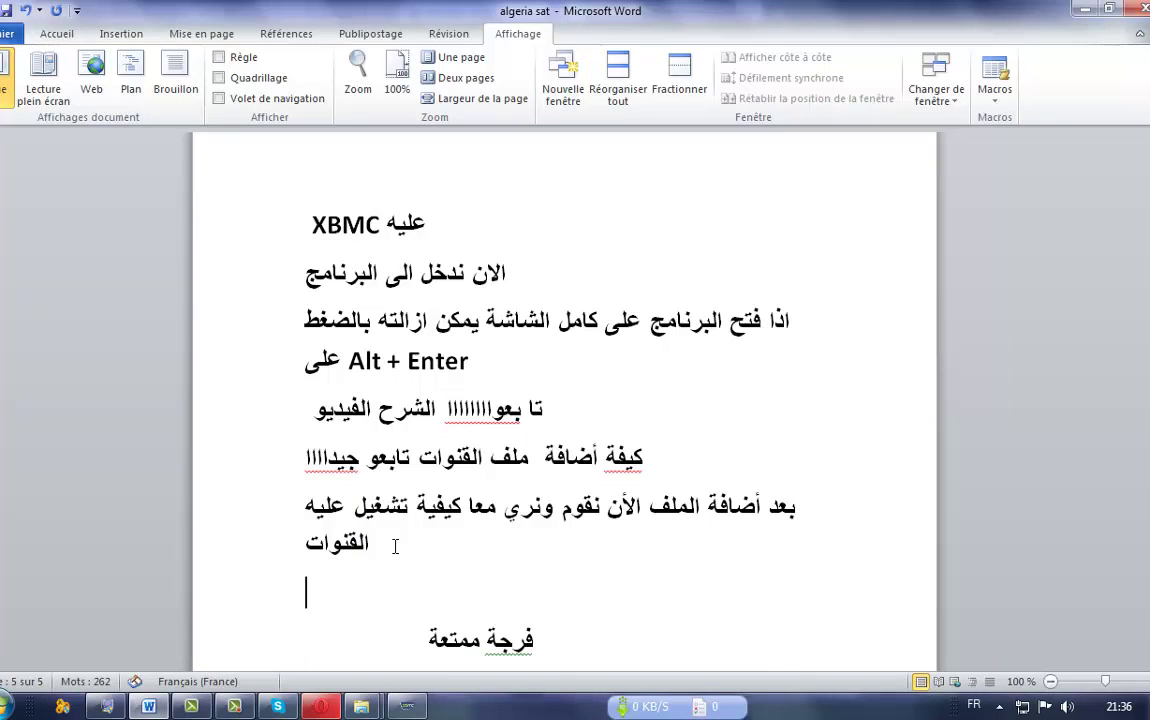
{"action": "key", "text": "alt+shift"}
{"action": "type", "text": "be"}
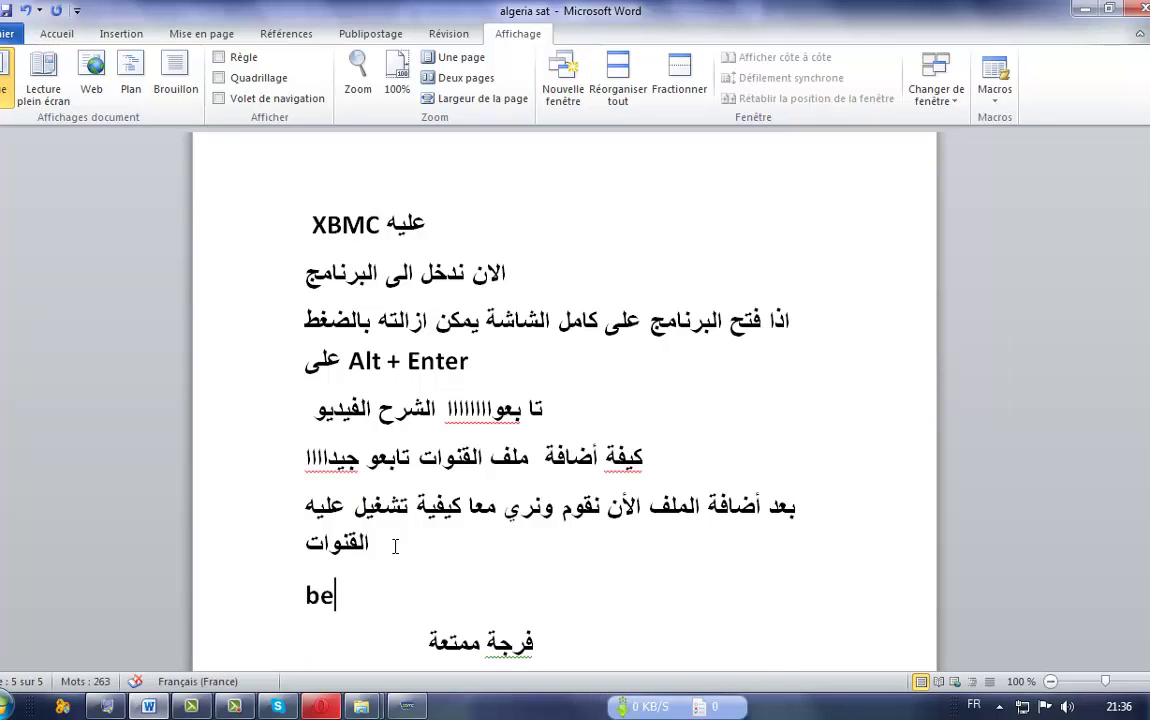
{"action": "type", "text": "in spo"}
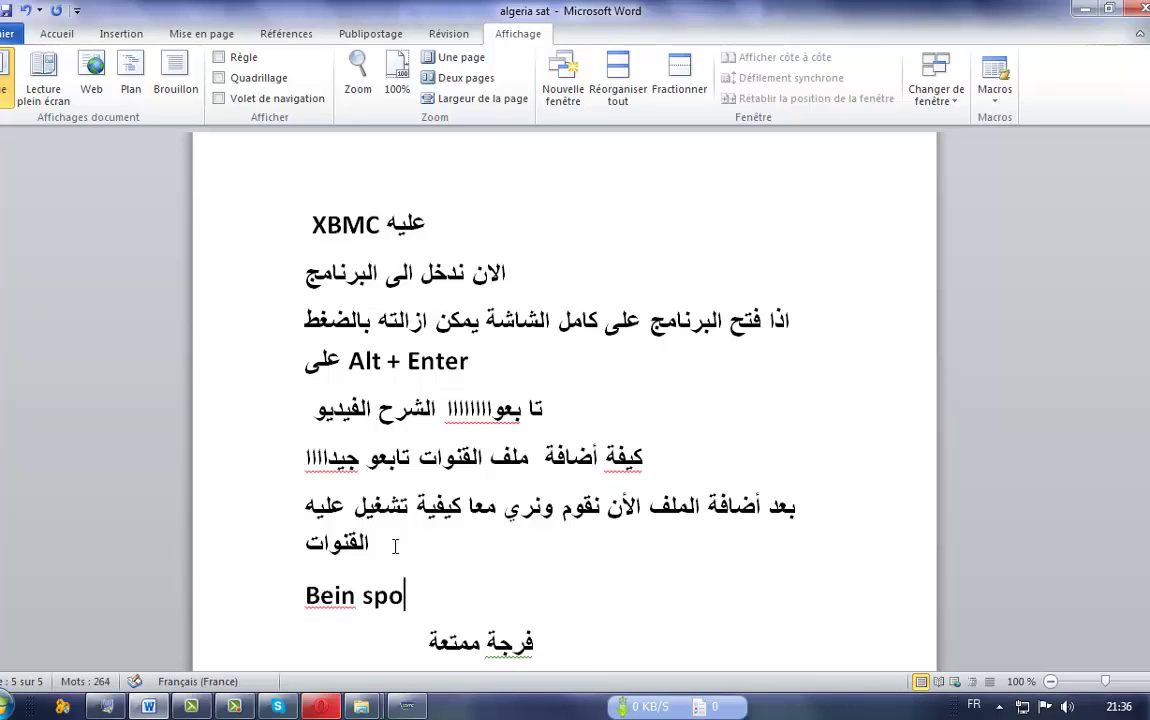
{"action": "type", "text": "rt qy"}
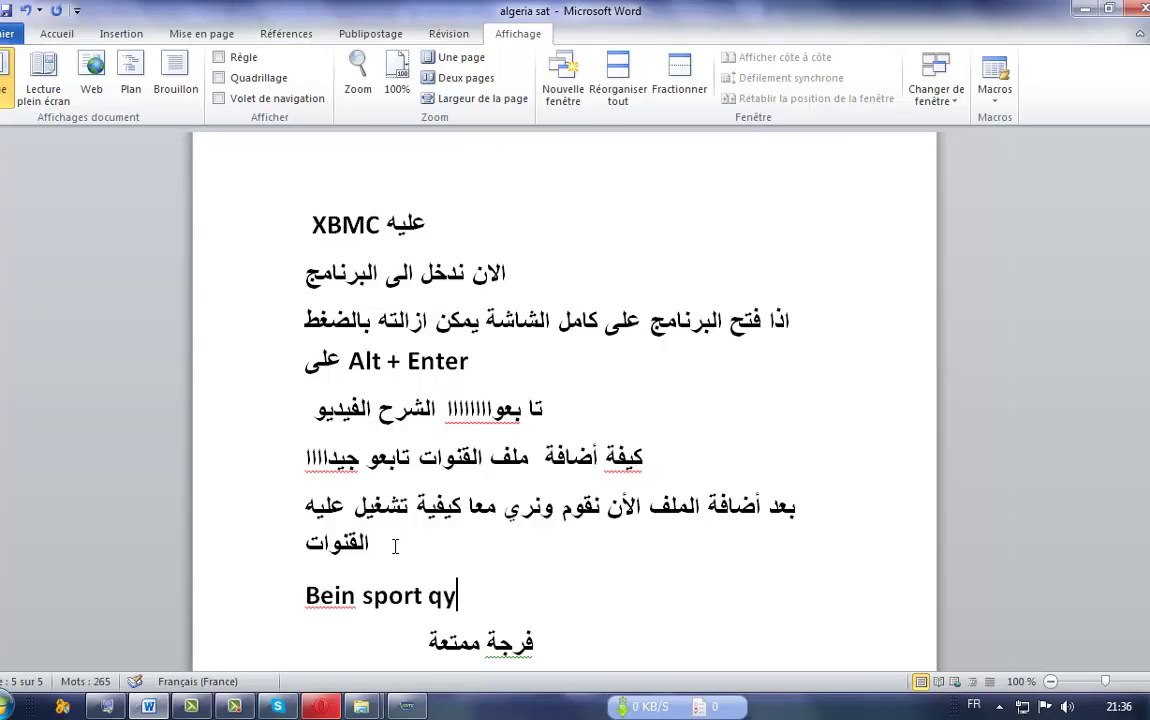
{"action": "key", "text": "BackSpace"}
{"action": "key", "text": "BackSpace"}
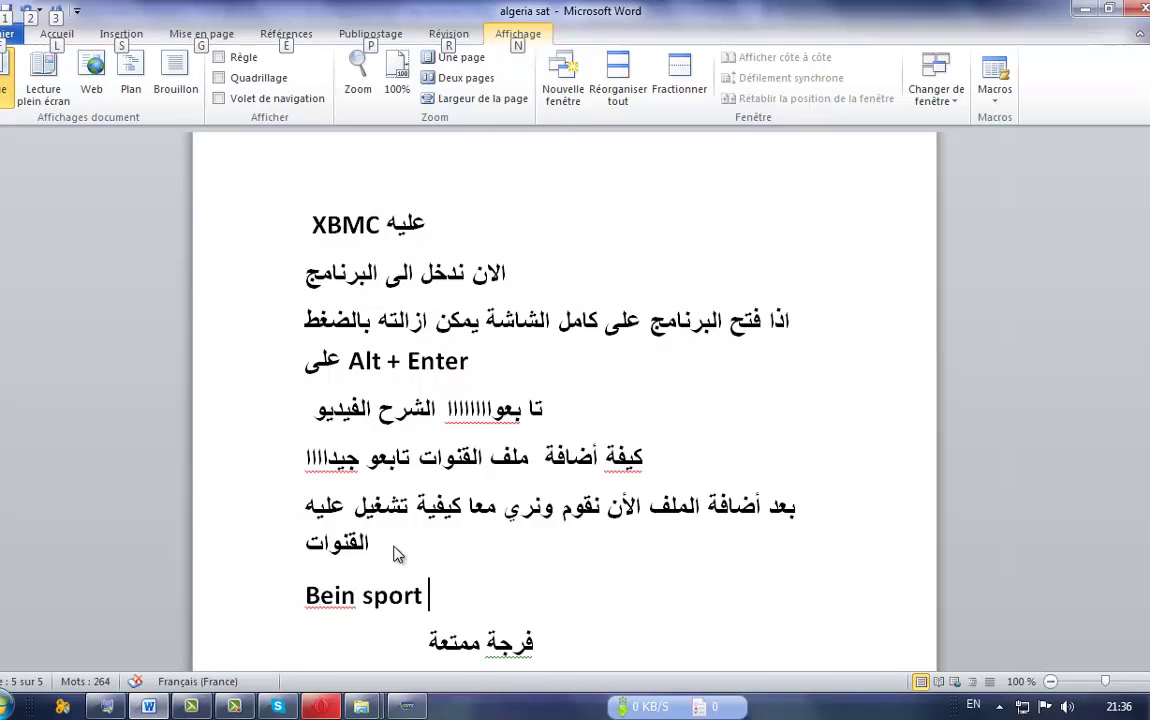
Step: Change the typing language to Arabic at the end of the "Bein sport" line
{"action": "key", "text": "alt+shift"}
{"action": "key", "text": "alt+a"}
{"action": "key", "text": "Escape"}
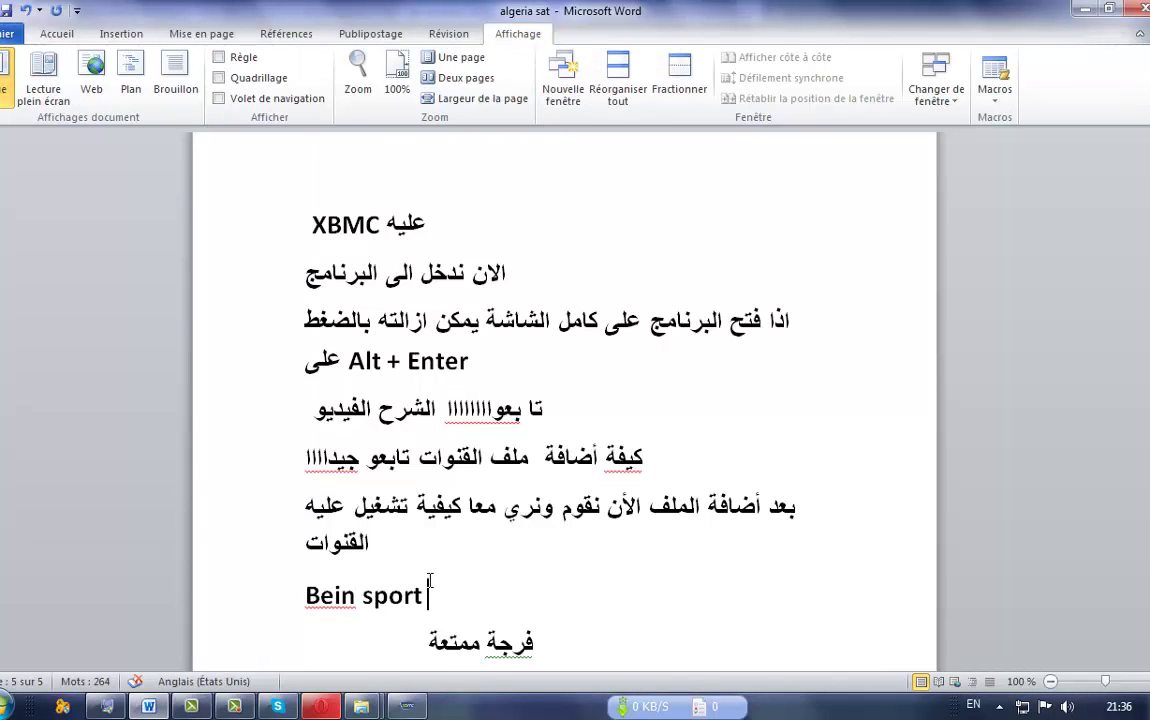
{"action": "type", "text": "a"}
{"action": "key", "text": "BackSpace"}
{"action": "key", "text": "alt+shift"}
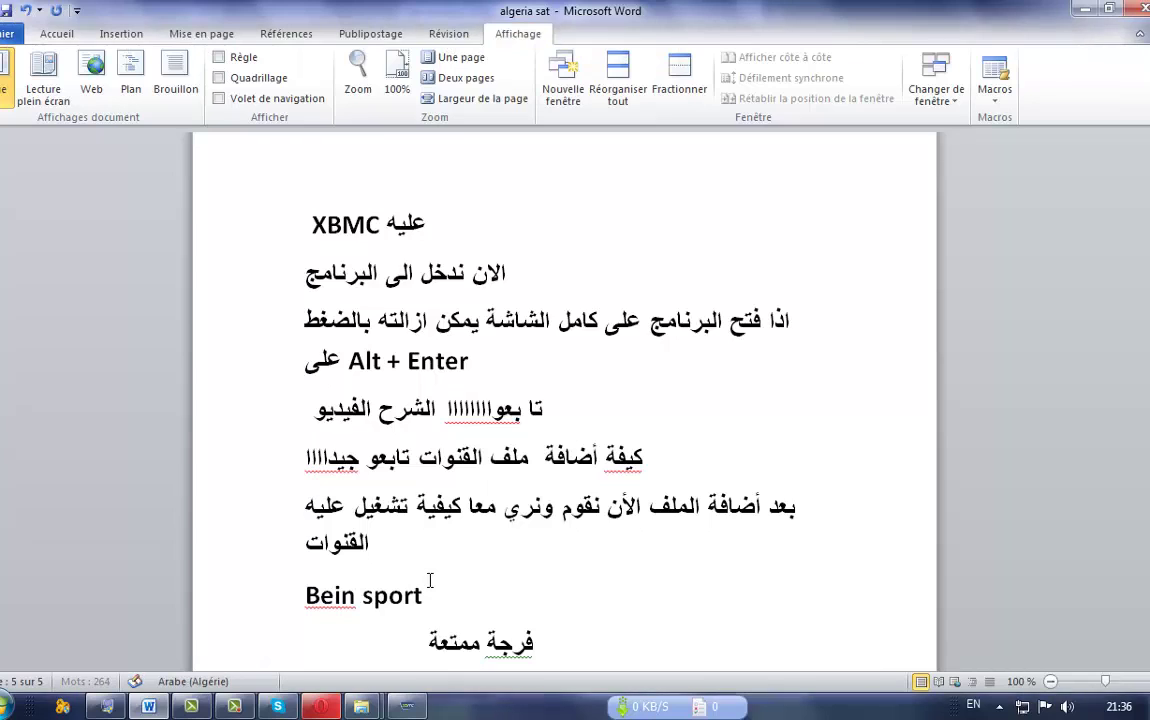
Step: Add "شغال 10" in Arabic after "Bein sport" on the same line
{"action": "type", "text": "شغ"}
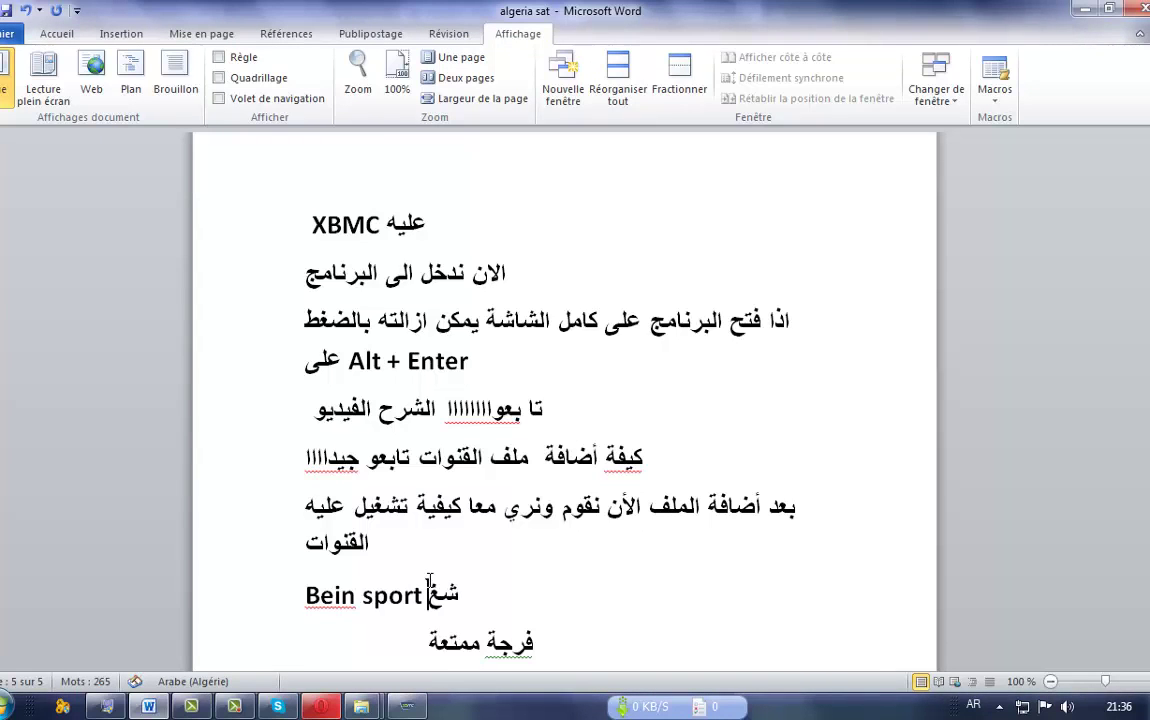
{"action": "type", "text": "ال 1"}
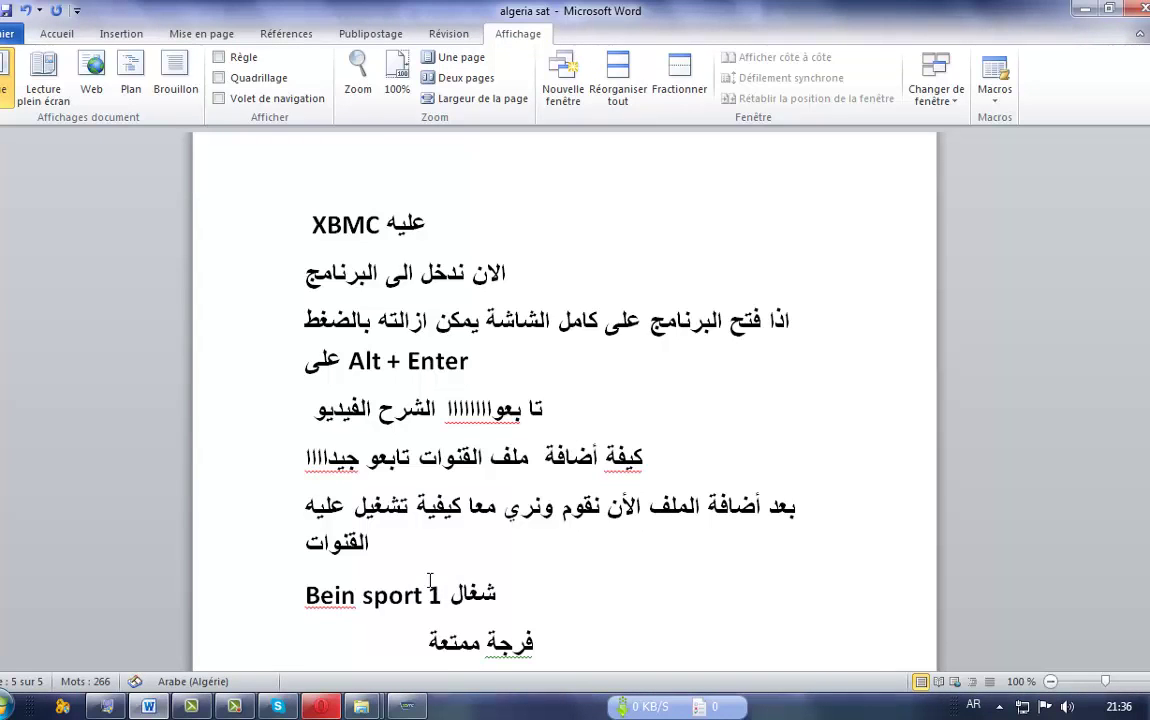
{"action": "type", "text": "0ط"}
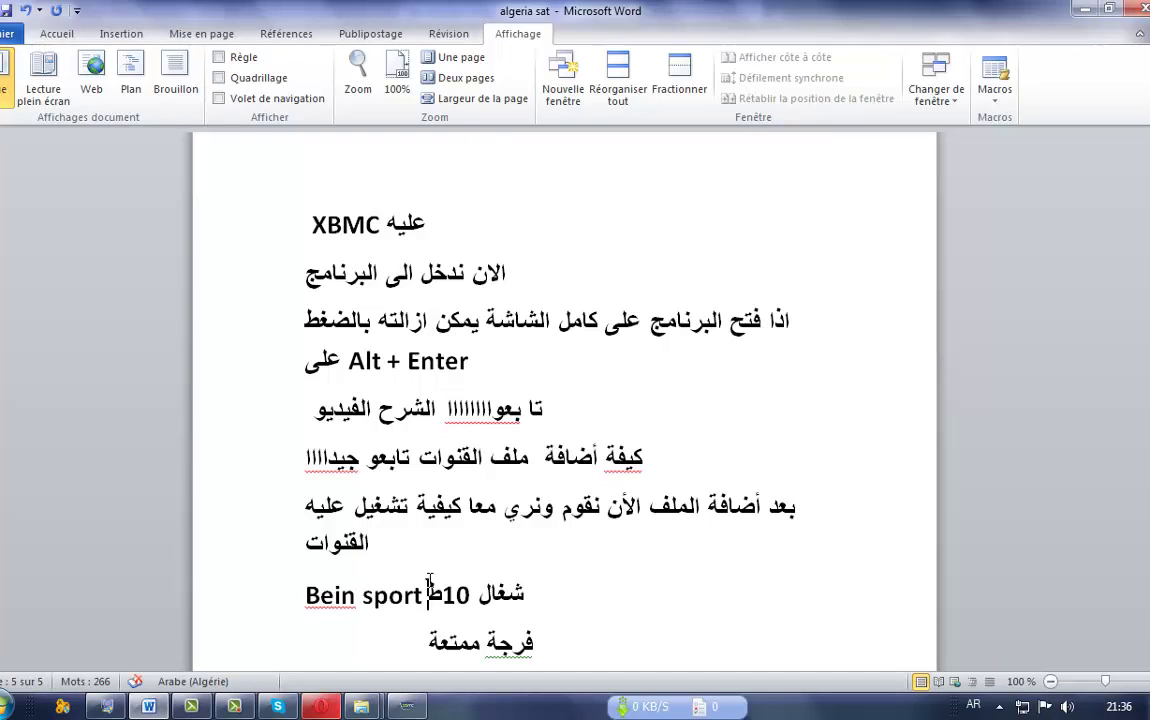
{"action": "key", "text": "BackSpace"}
Step: Switch the typing language to French and replace the final 0 of the "Bein sport" line with a tab and "00%"
{"action": "key", "text": "alt+shift"}
{"action": "type", "text": "ù"}
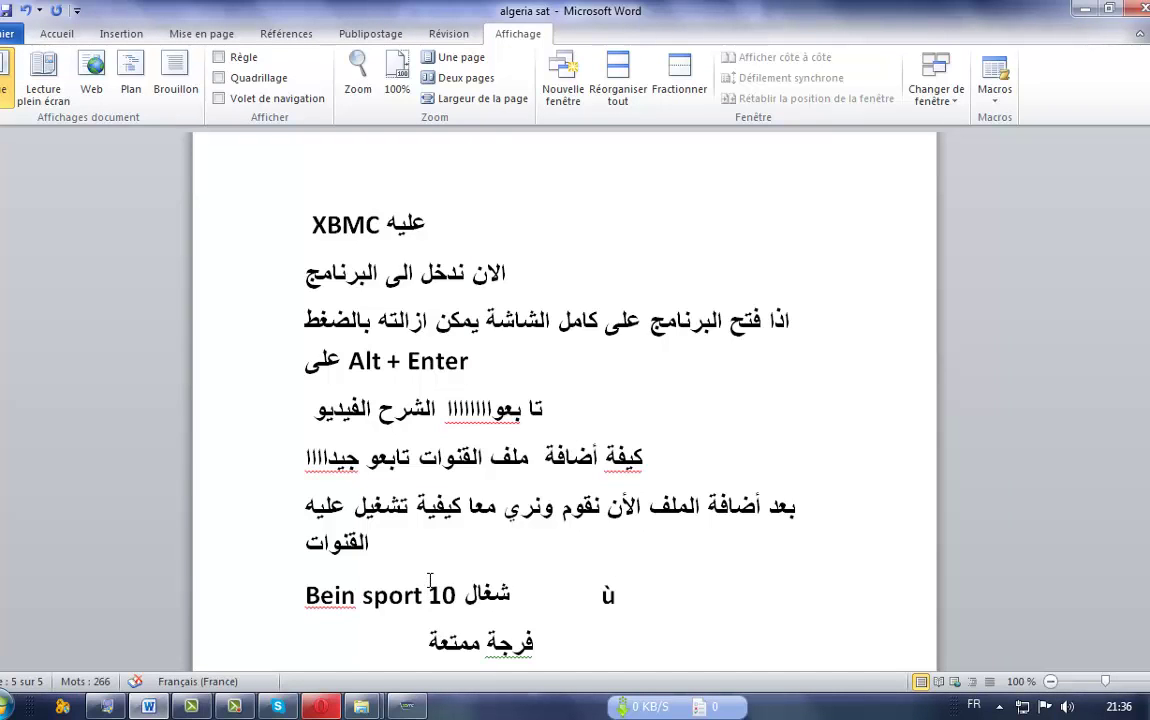
{"action": "key", "text": "BackSpace"}
{"action": "type", "text": "%"}
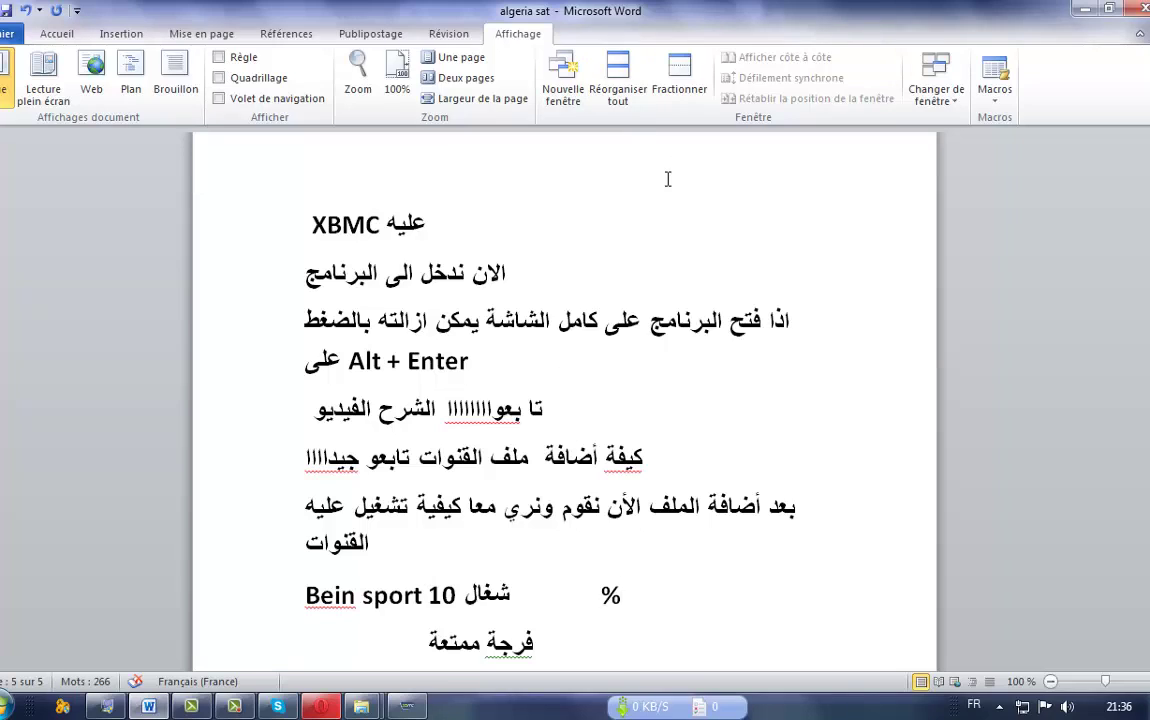
{"action": "key", "text": "BackSpace"}
{"action": "key", "text": "BackSpace"}
{"action": "key", "text": "BackSpace"}
{"action": "key", "text": "Tab"}
{"action": "type", "text": "0"}
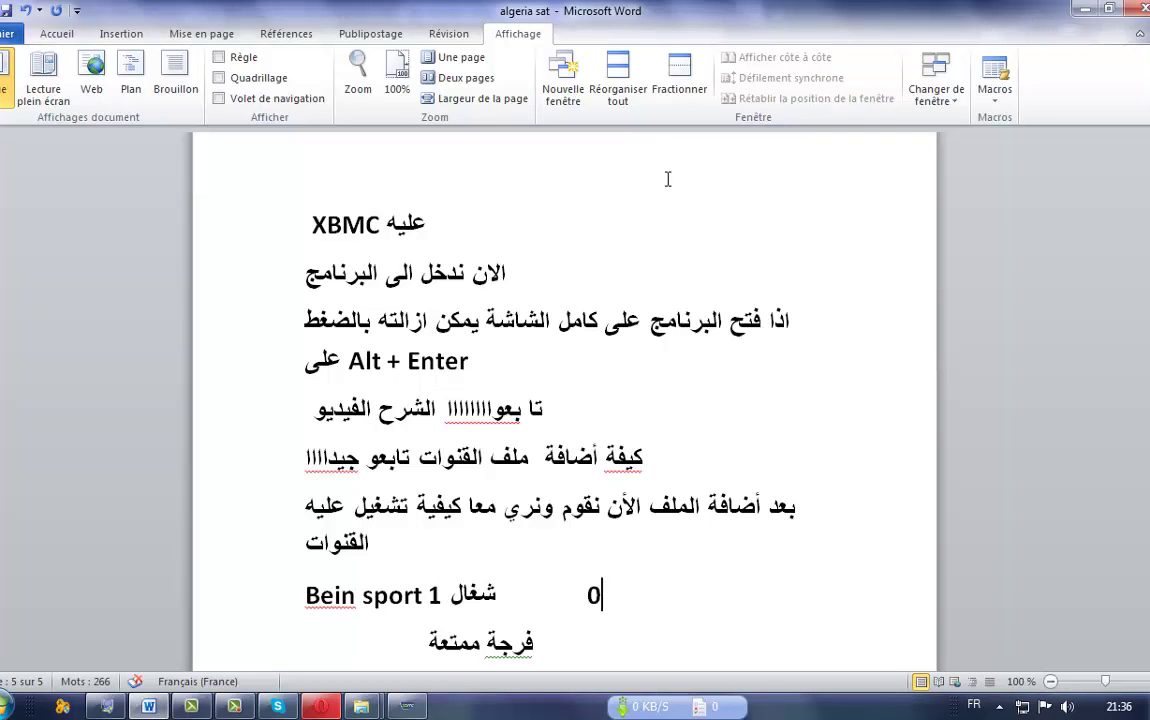
{"action": "type", "text": "0%"}
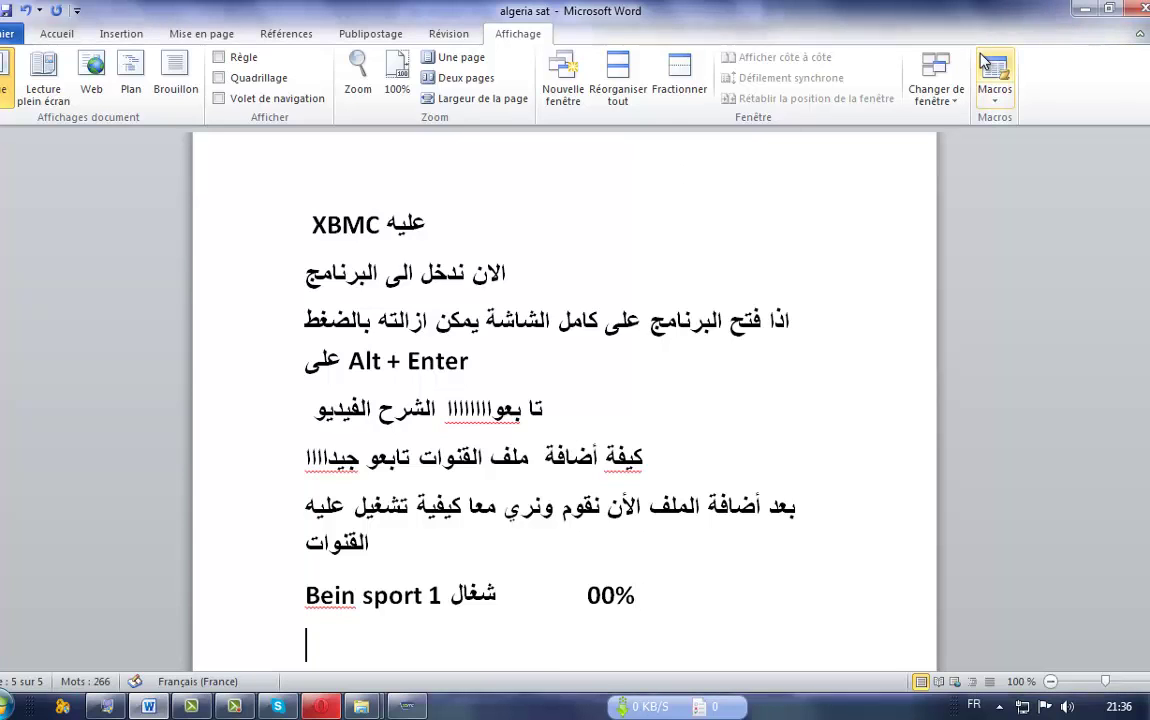
Step: Switch the typing language back to Arabic and write "نشاهد قنوات الأ" on a new line below the "Bein sport" line
{"action": "key", "text": "BackSpace"}
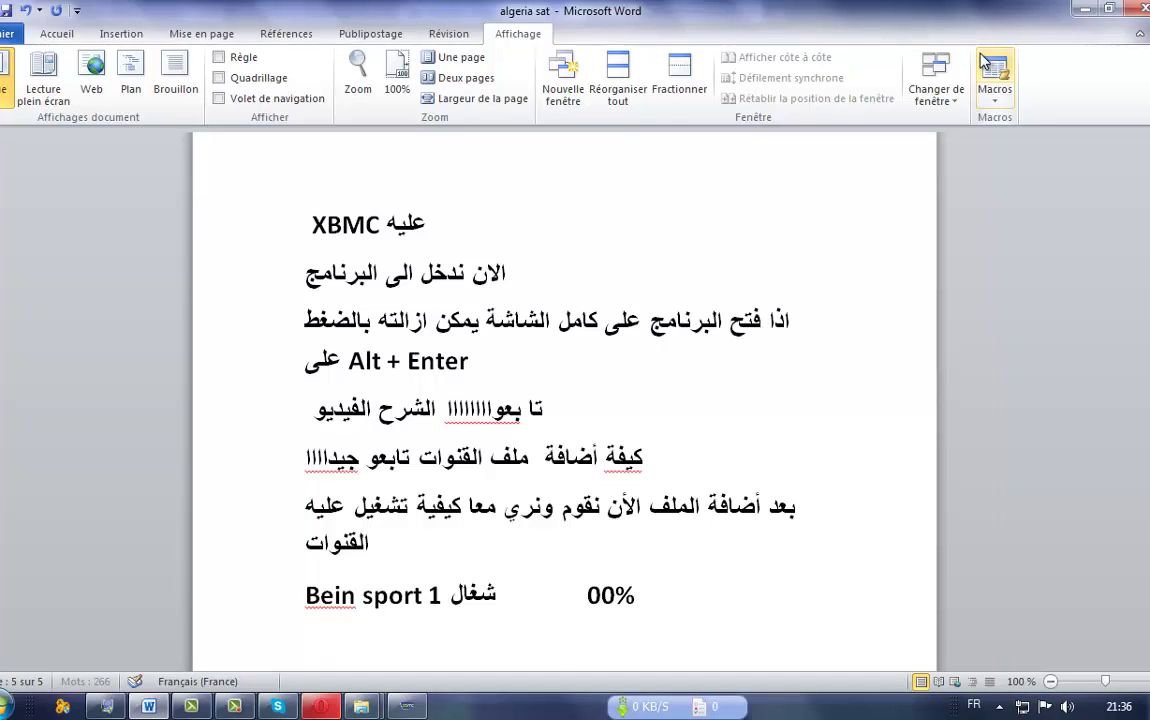
{"action": "key", "text": "alt+shift"}
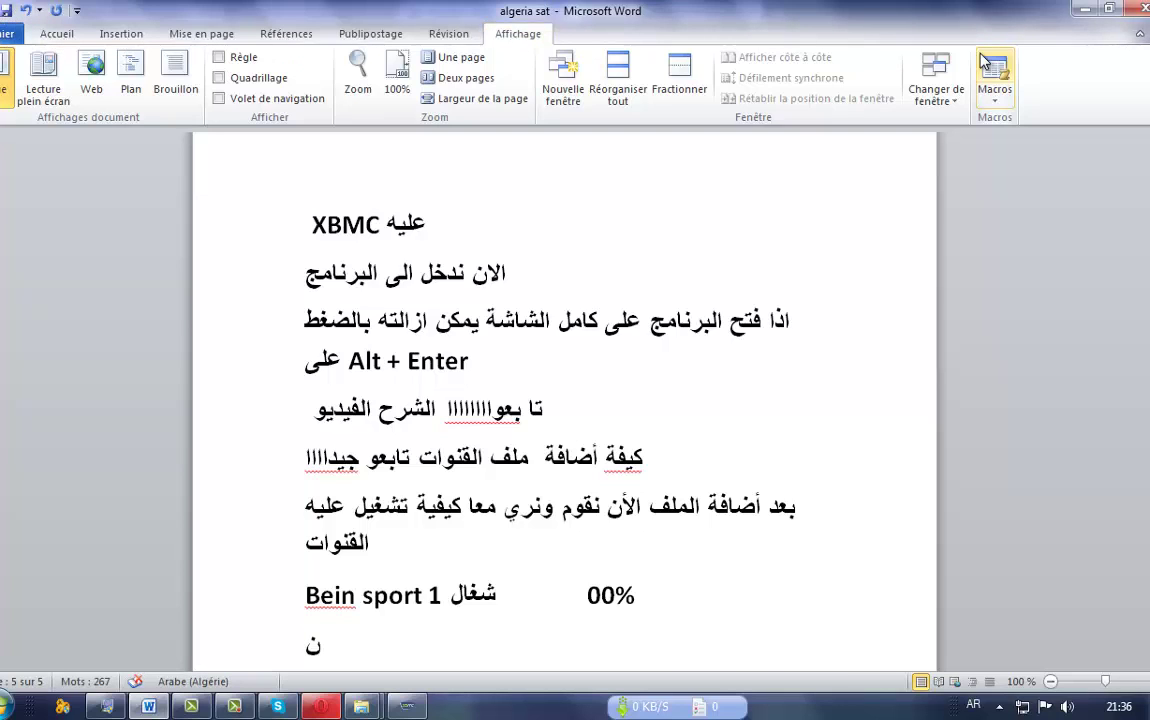
{"action": "type", "text": "نشاهد قنو"}
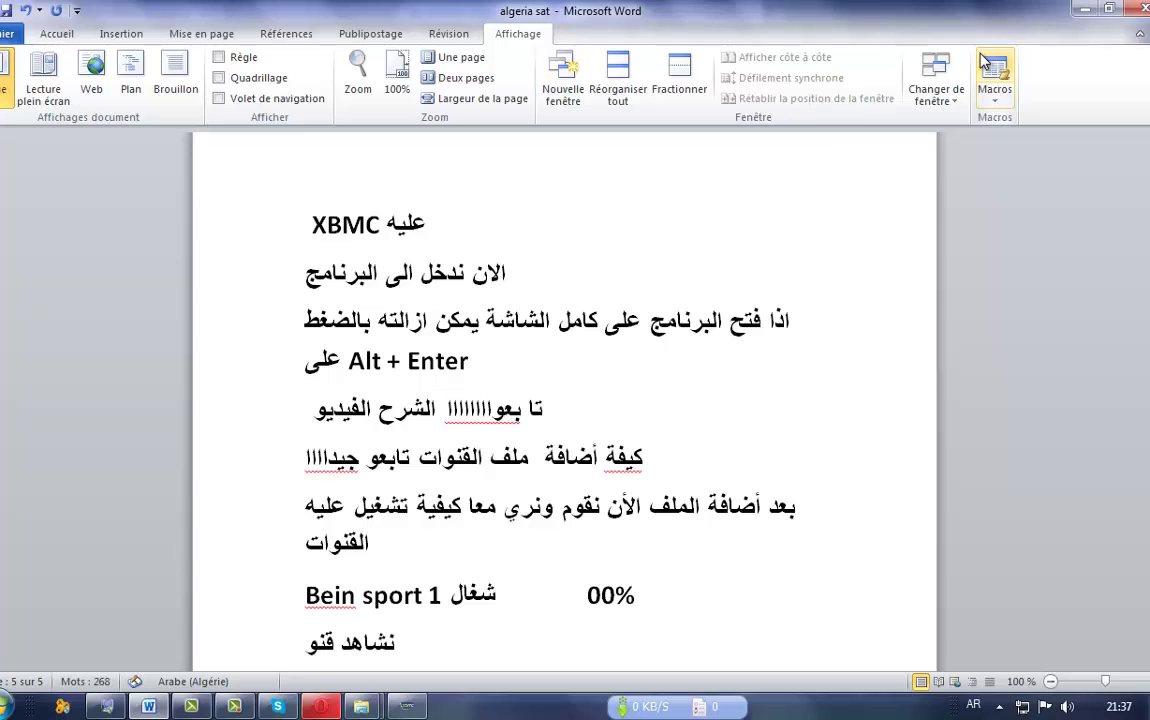
{"action": "type", "text": "ات معا"}
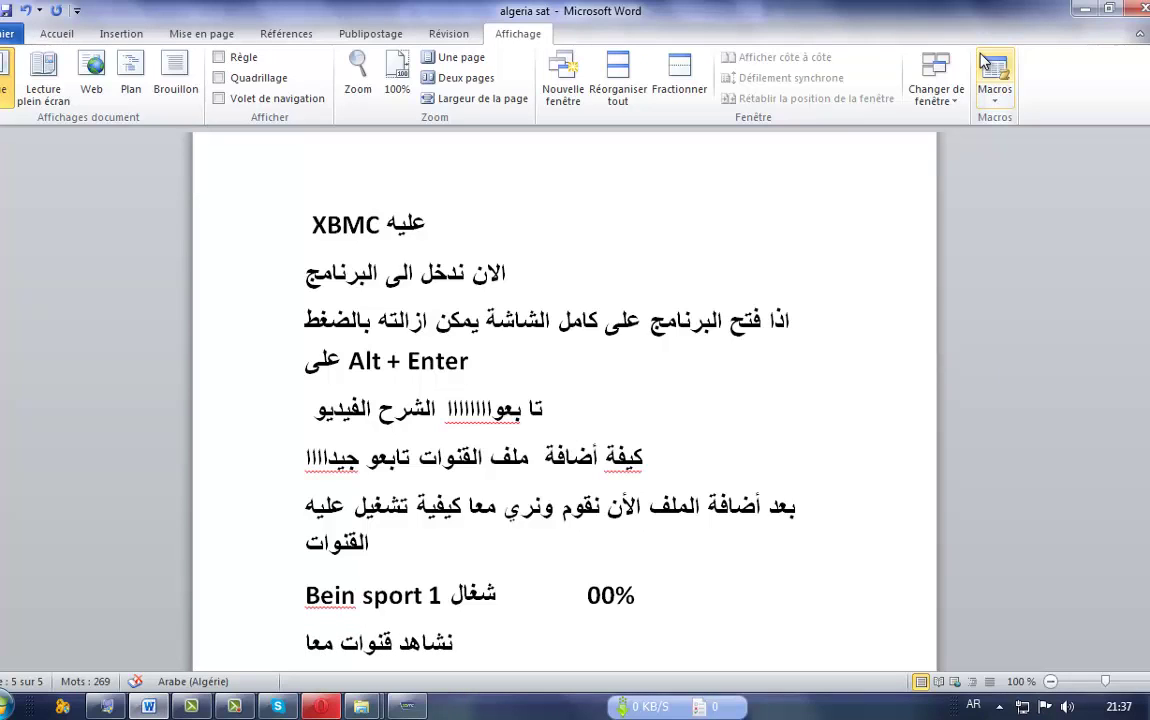
{"action": "type", "text": "ن"}
{"action": "key", "text": "BackSpace"}
{"action": "key", "text": "BackSpace"}
{"action": "type", "text": "ن"}
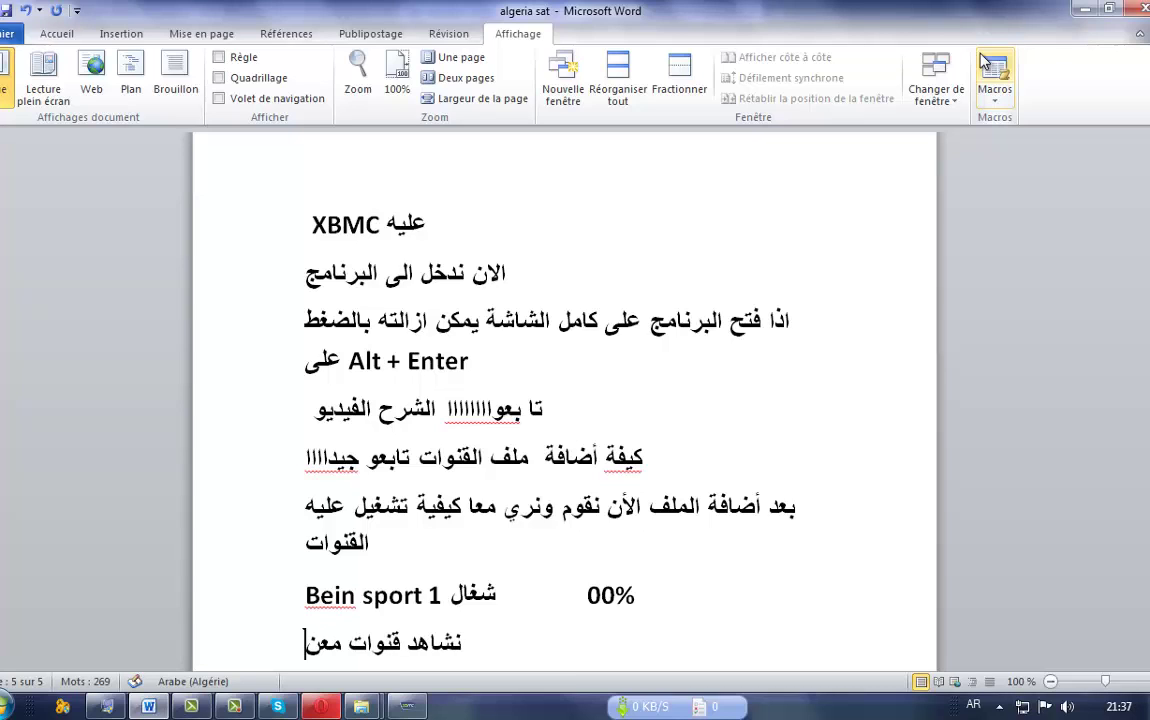
{"action": "key", "text": "BackSpace"}
{"action": "key", "text": "BackSpace"}
{"action": "key", "text": "BackSpace"}
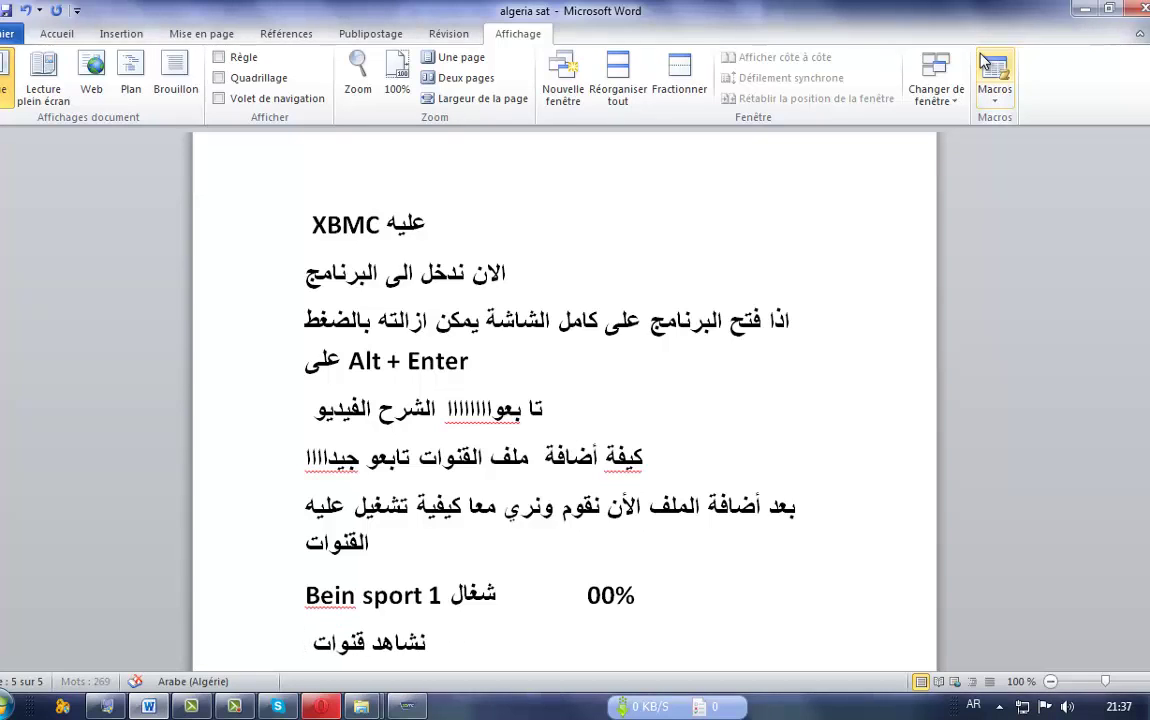
{"action": "type", "text": "الأ"}
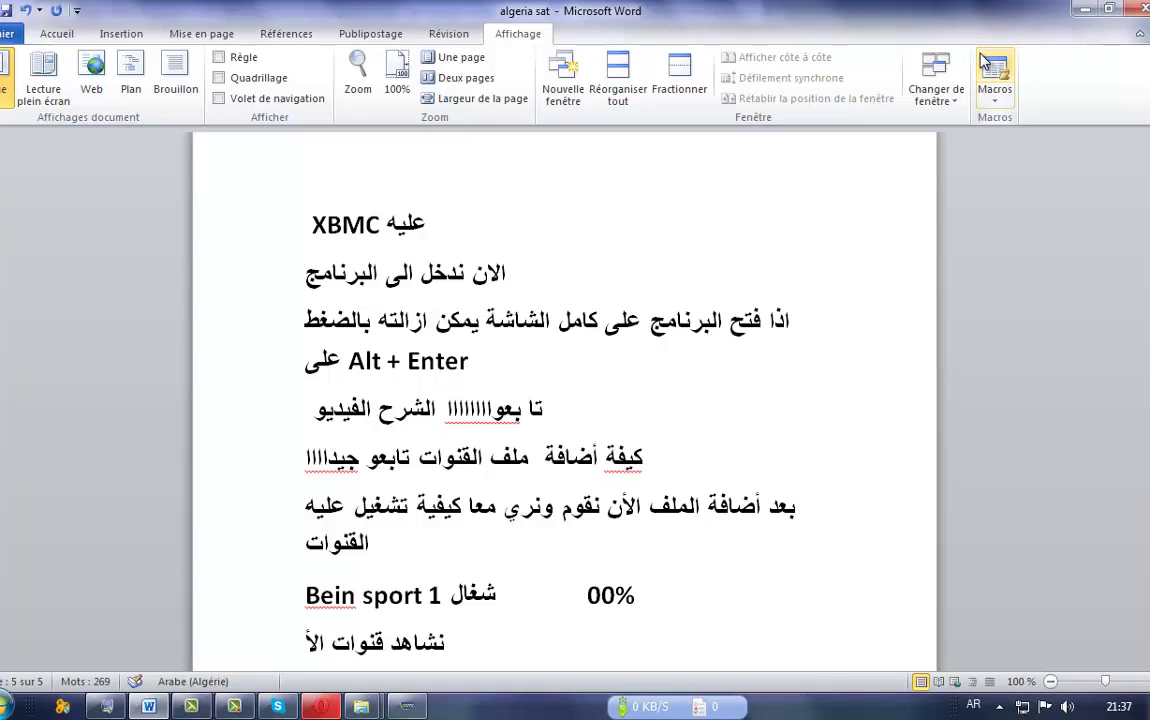